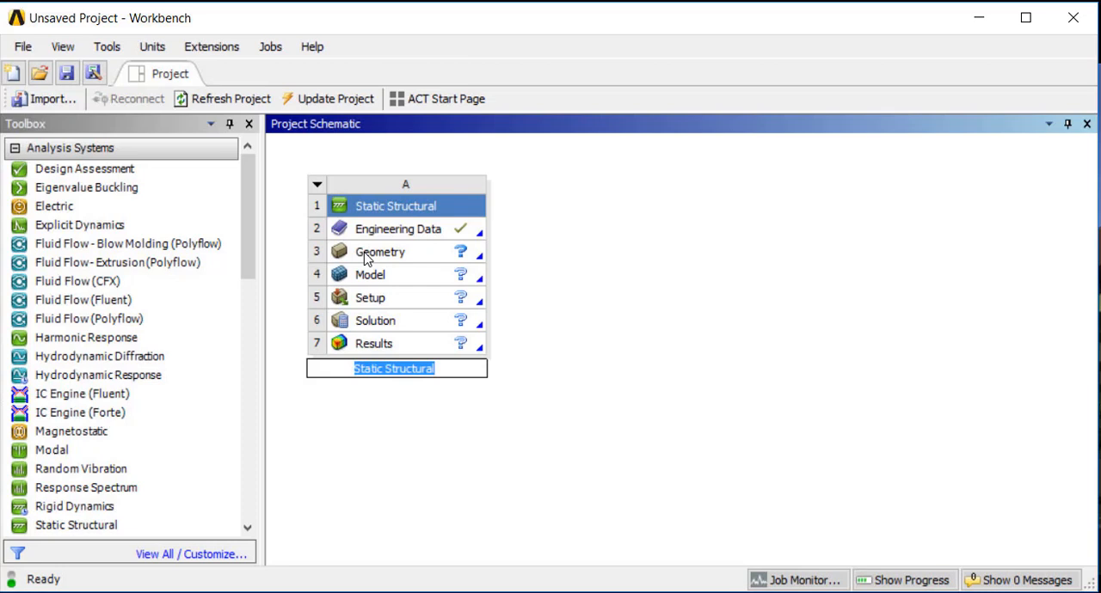
# Open the Static Structural system's geometry in SpaceClaim, dismiss the welcome window, and start a sketch on the XY plane in plan view
pyautogui.doubleClick(365, 254)
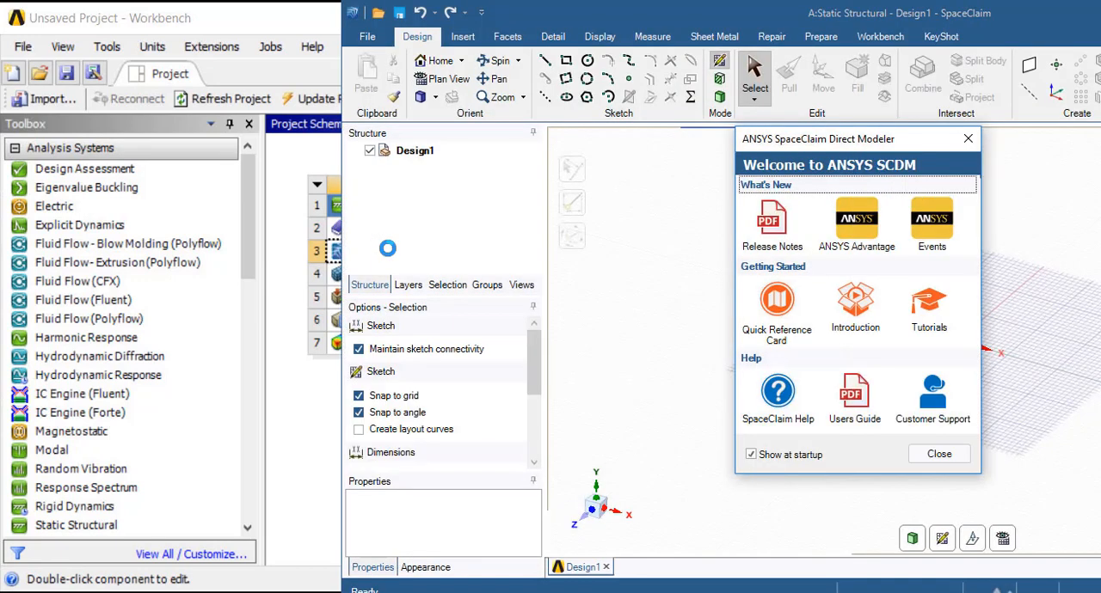
pyautogui.click(932, 454)
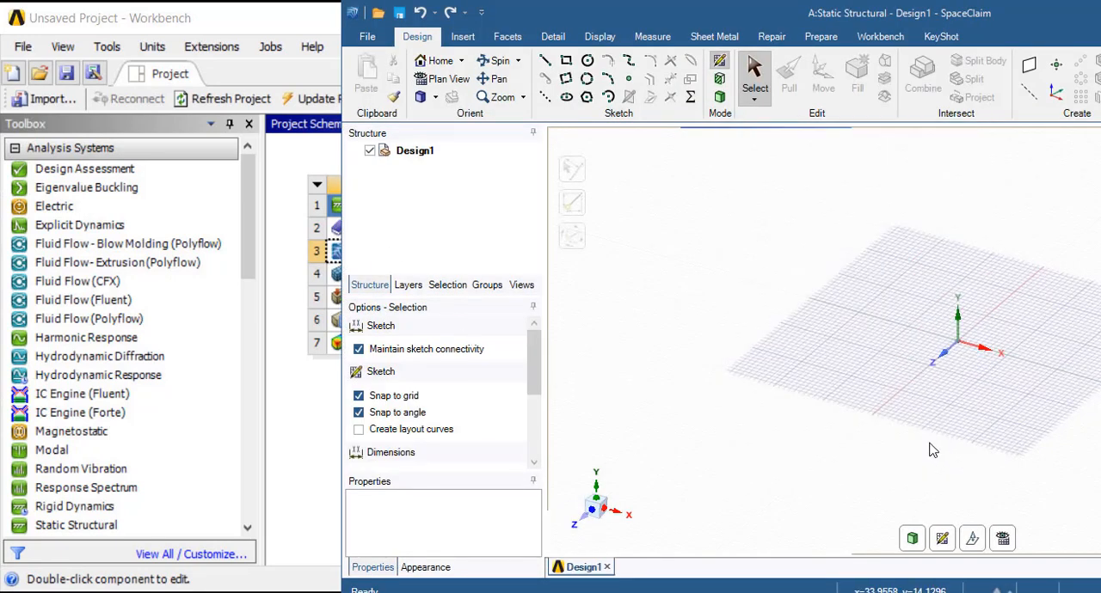
pyautogui.click(943, 539)
pyautogui.click(964, 312)
pyautogui.click(1002, 540)
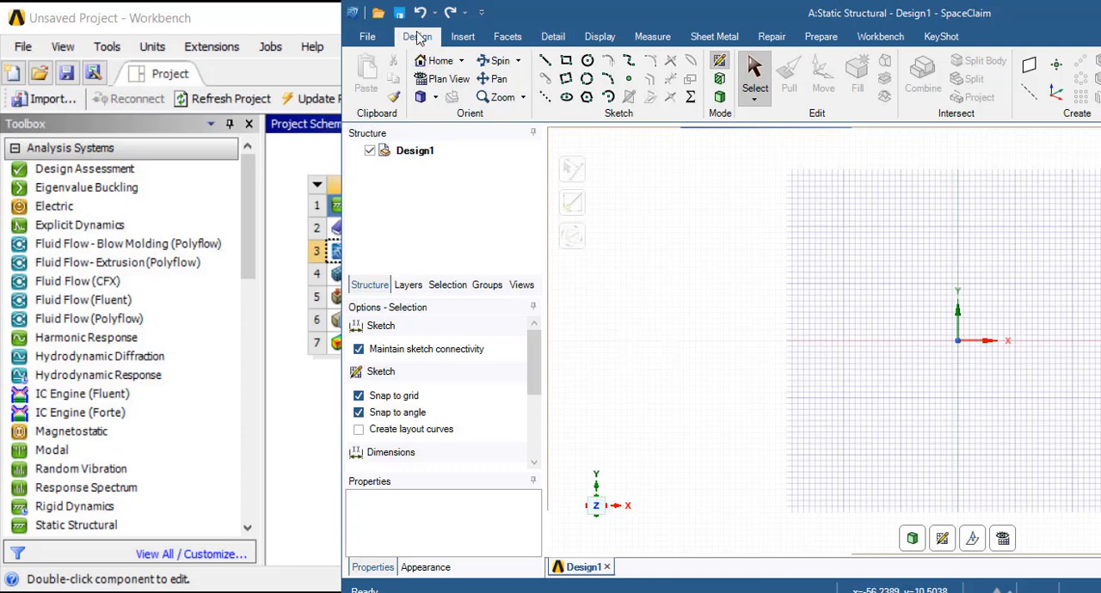
# Sketch a rectangle 20 mm wide and 30 mm high with its lower-left corner at the origin
pyautogui.click(569, 67)
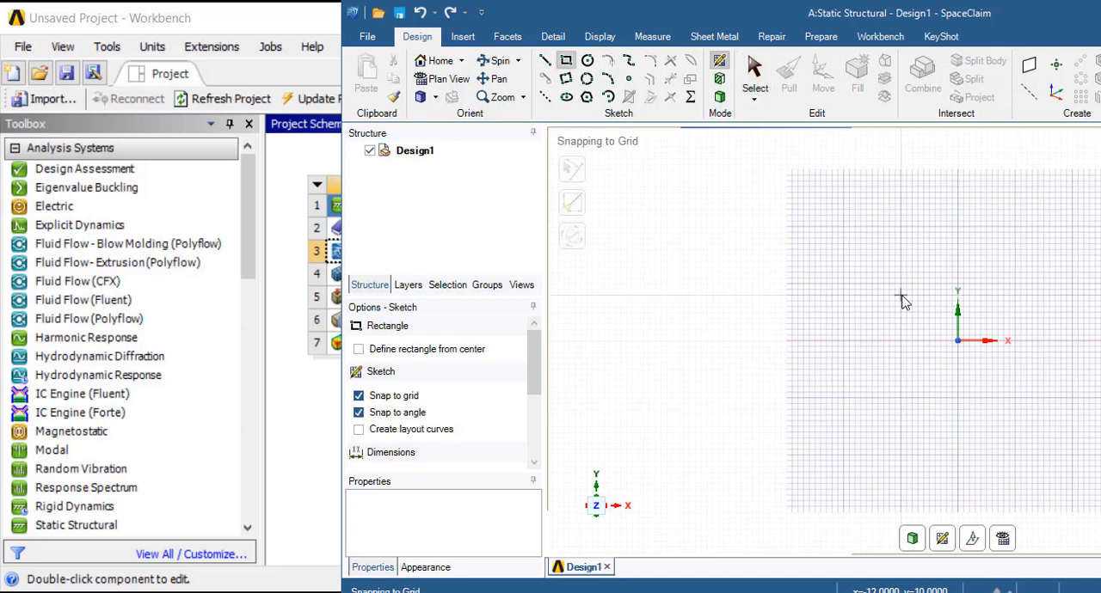
pyautogui.click(960, 342)
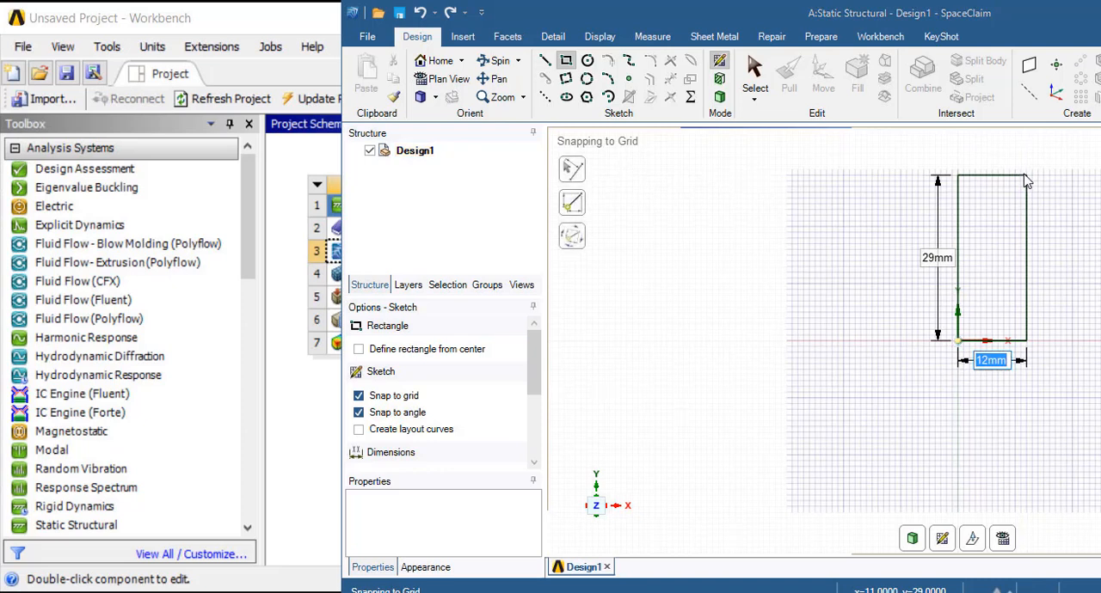
pyautogui.write('20')
pyautogui.press('Tab')
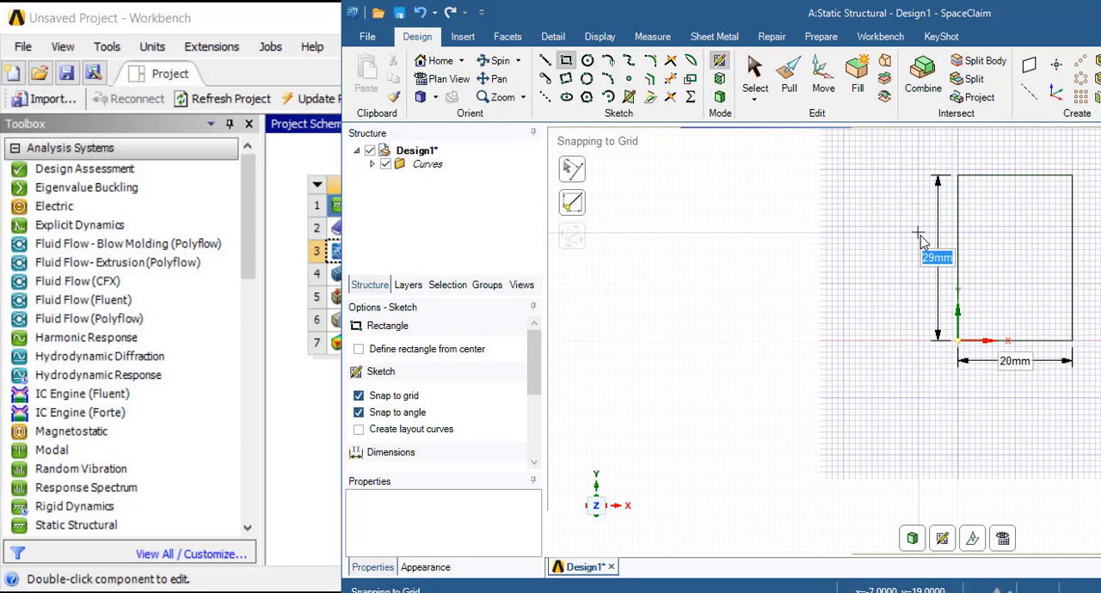
pyautogui.write('30')
pyautogui.press('Return')
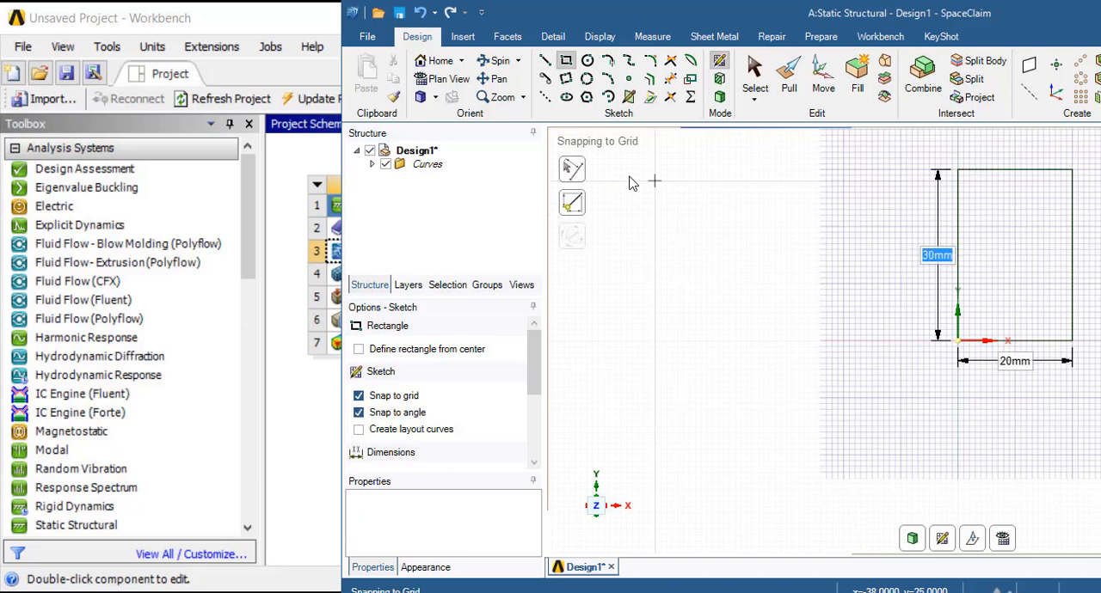
# Sketch 5.3 mm diameter circles centred on the rectangle's two lower corners
pyautogui.click(587, 60)
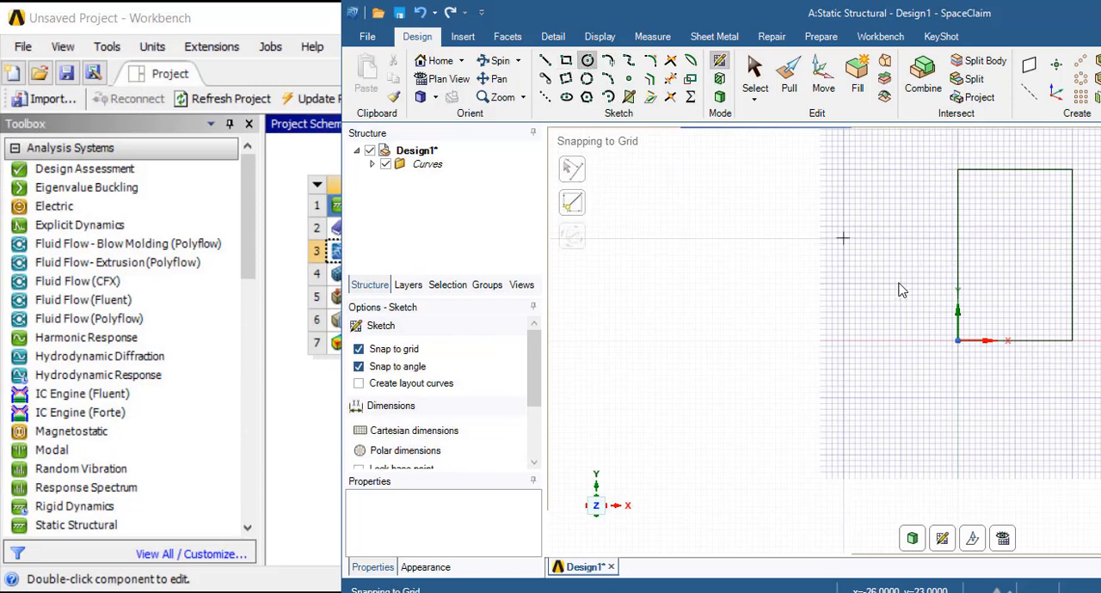
pyautogui.click(957, 341)
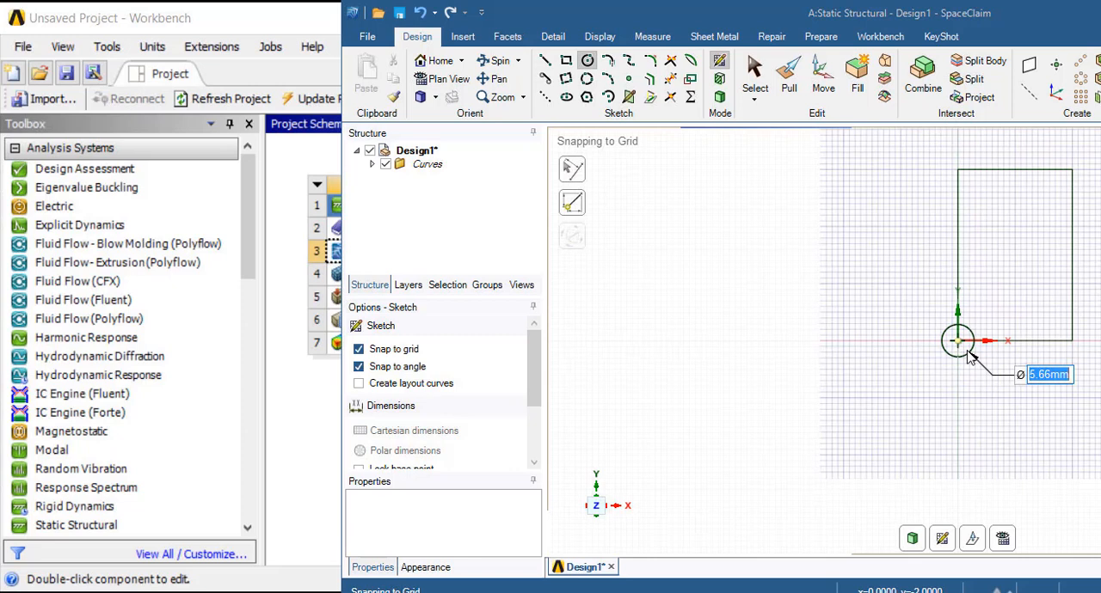
pyautogui.write('5.3')
pyautogui.press('Return')
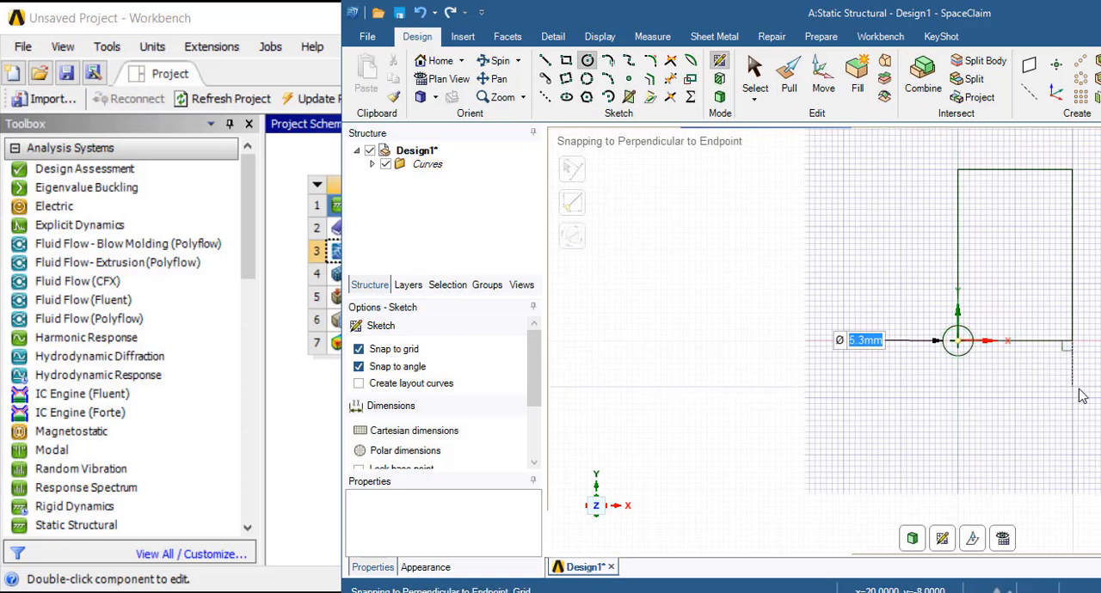
pyautogui.click(1072, 341)
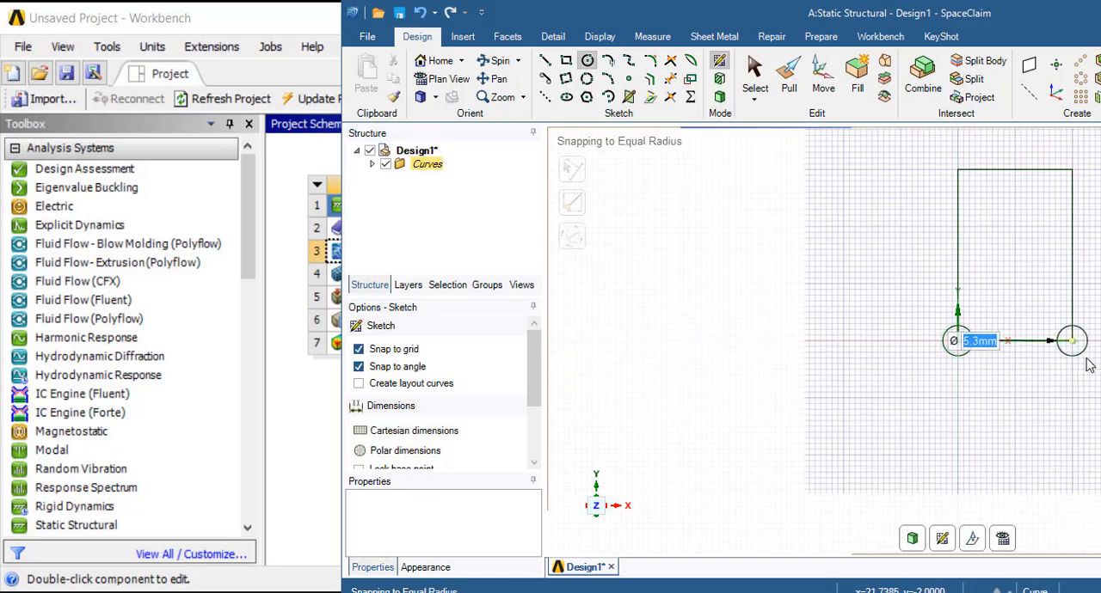
pyautogui.click(1088, 365)
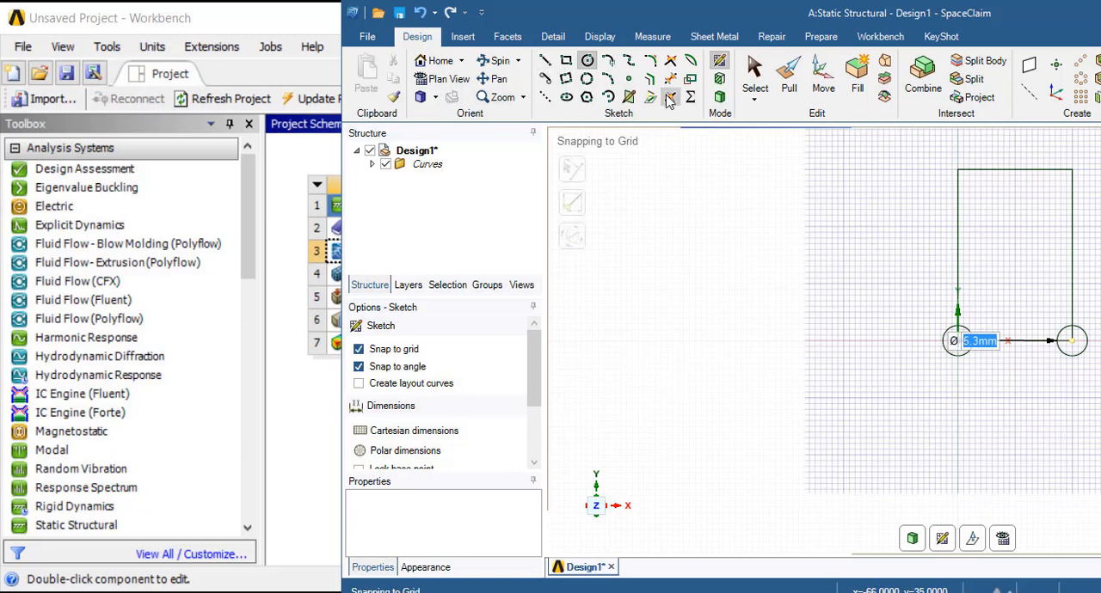
pyautogui.click(670, 62)
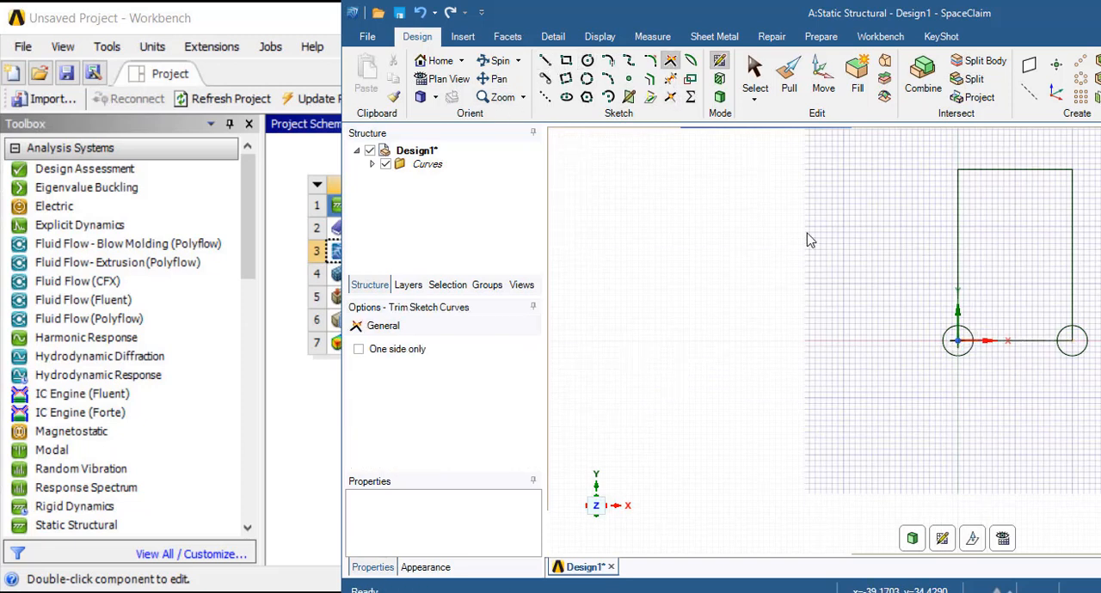
pyautogui.click(955, 344)
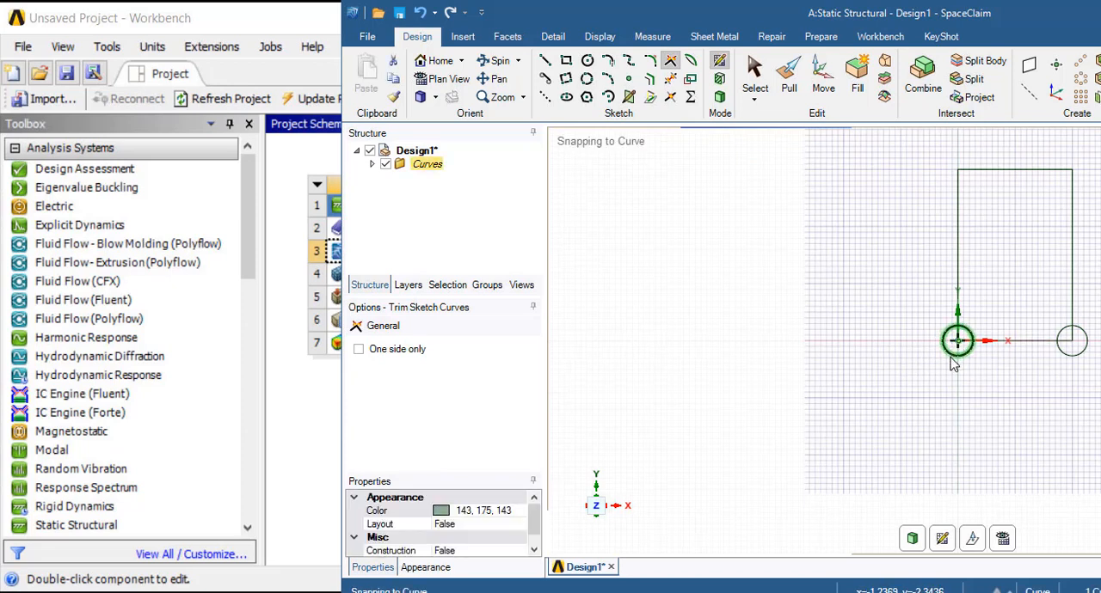
pyautogui.scroll(2, 1057, 370)
pyautogui.scroll(1, 1079, 348)
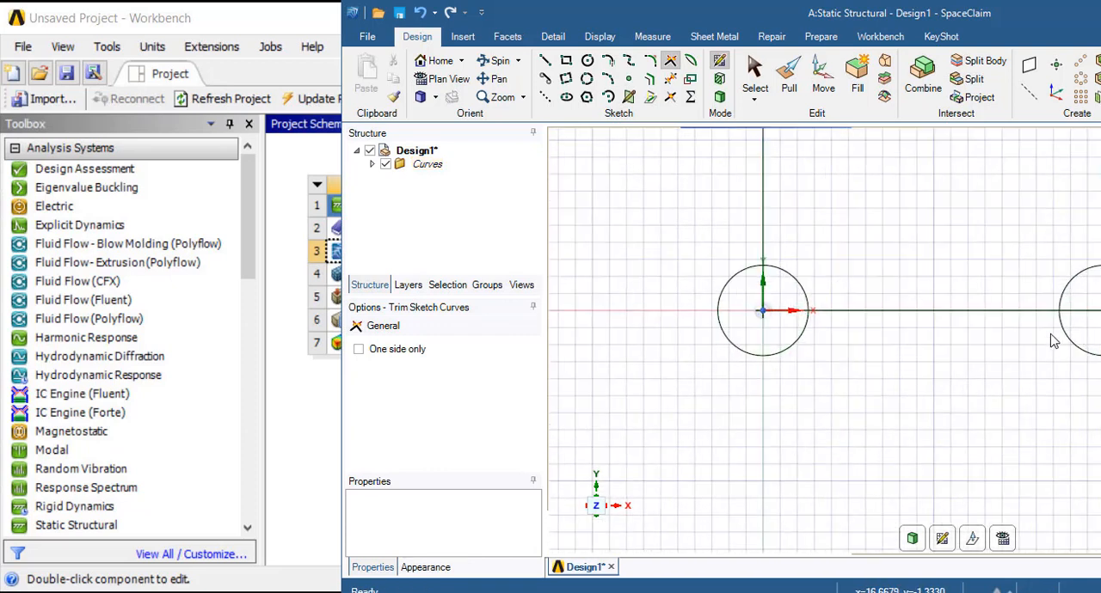
pyautogui.click(1062, 328)
pyautogui.scroll(-1, 1039, 333)
pyautogui.scroll(-1, 1039, 333)
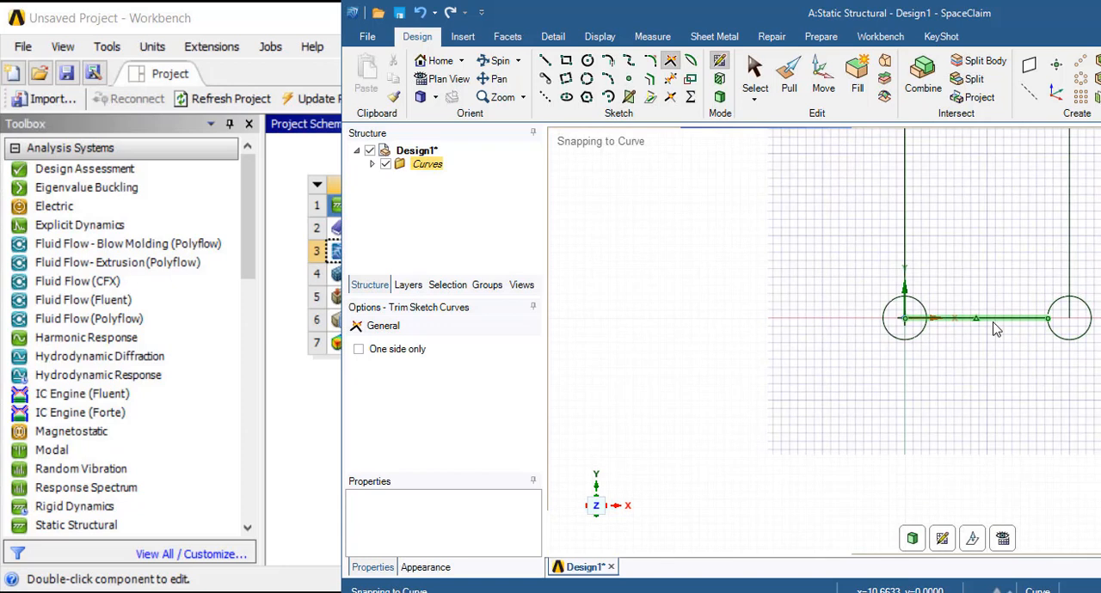
pyautogui.scroll(2, 995, 330)
pyautogui.scroll(1, 927, 314)
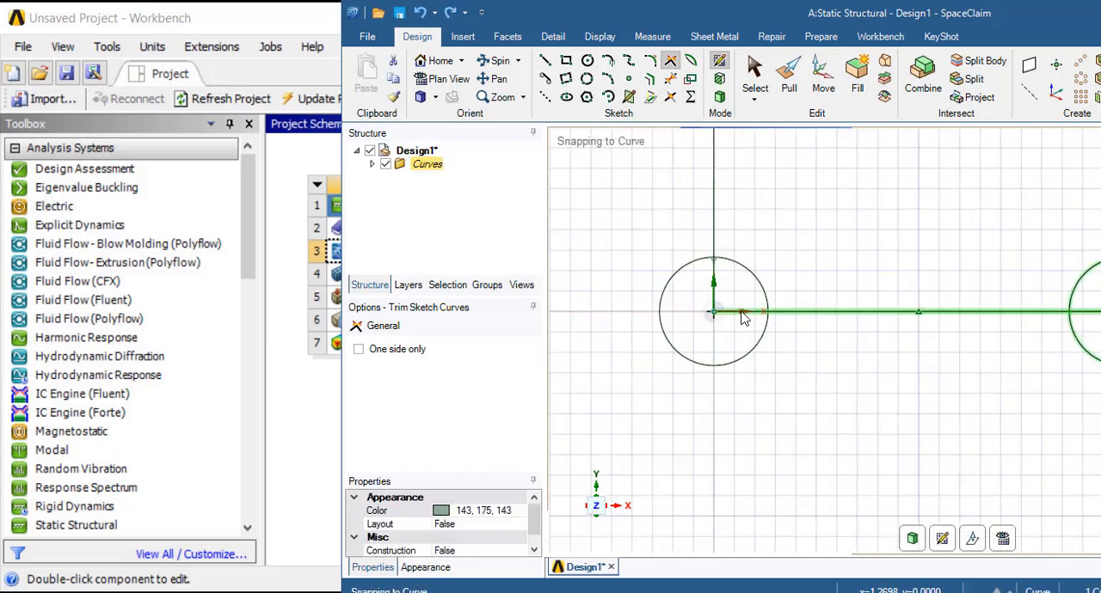
pyautogui.click(822, 317)
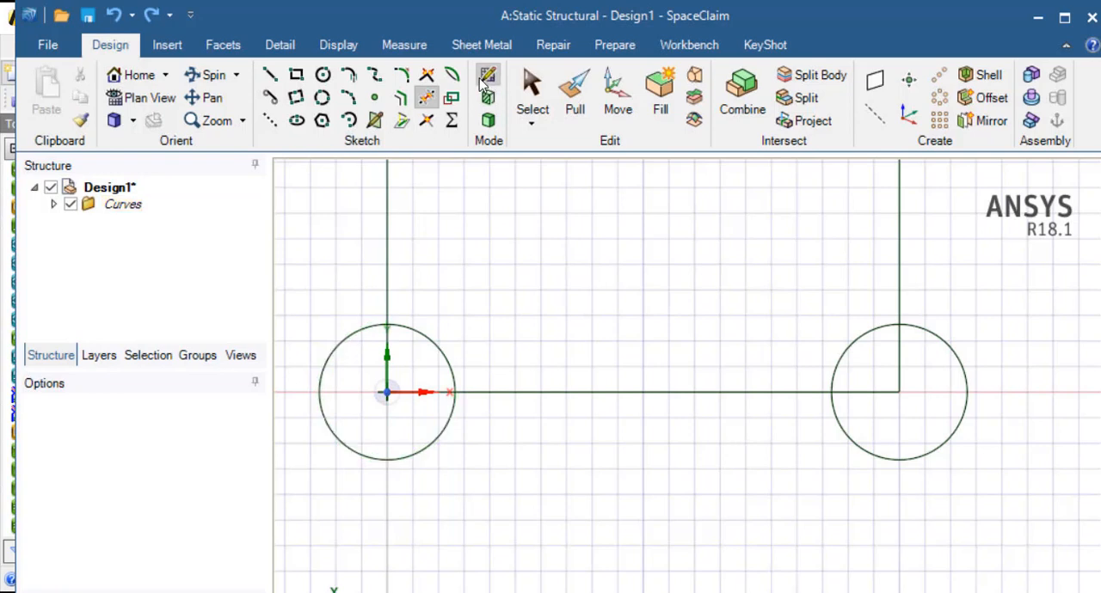
# Trim away the corner line segments and outer circle portions at both lower corners, leaving concave quarter-circle notches in the profile
pyautogui.click(388, 357)
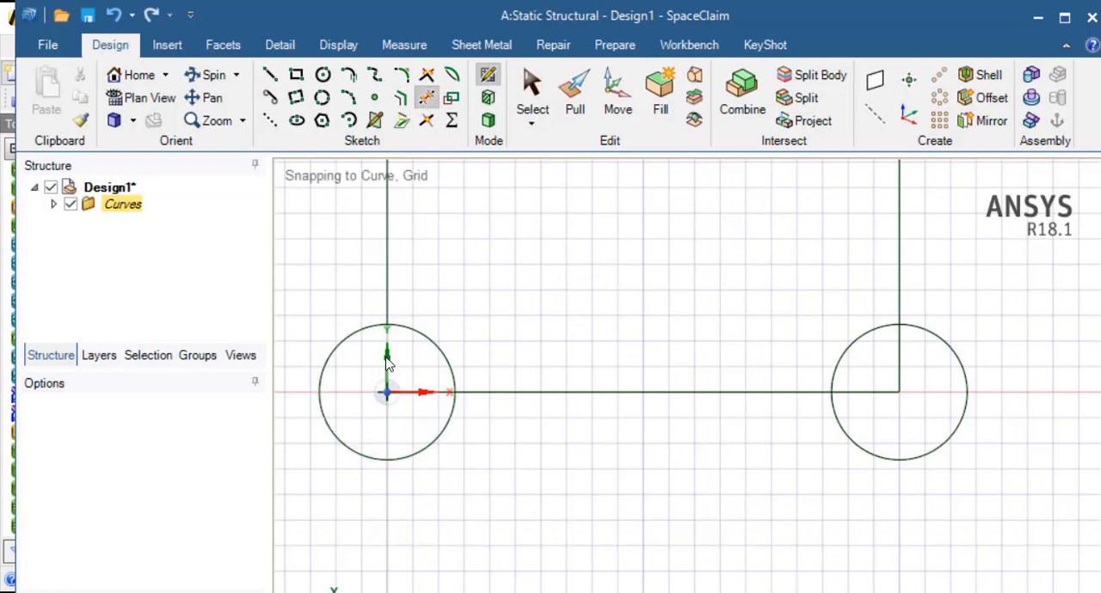
pyautogui.click(413, 398)
pyautogui.click(358, 462)
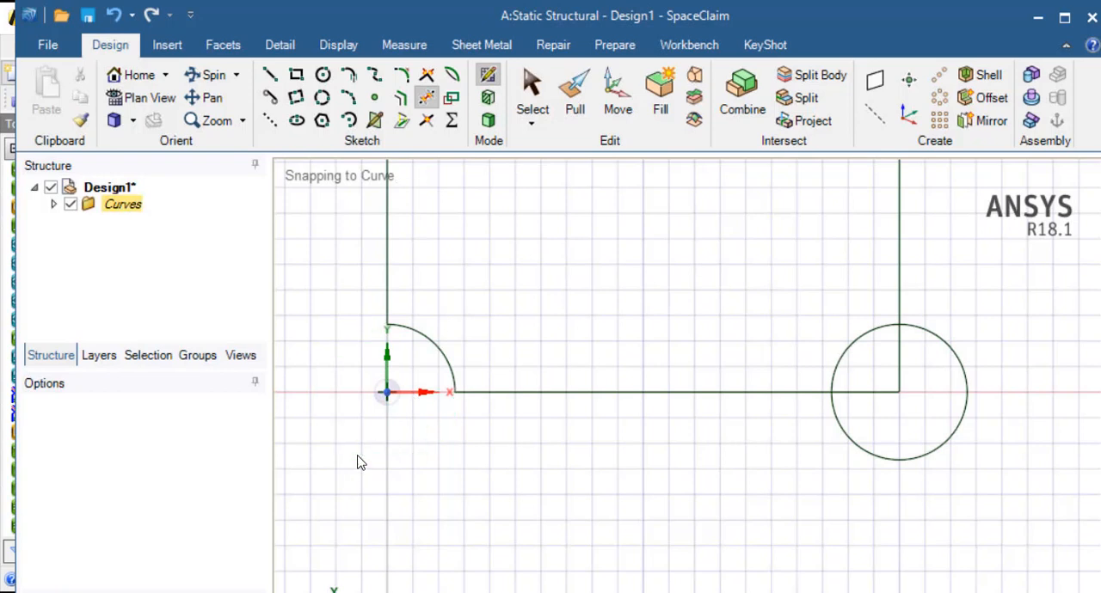
pyautogui.click(921, 459)
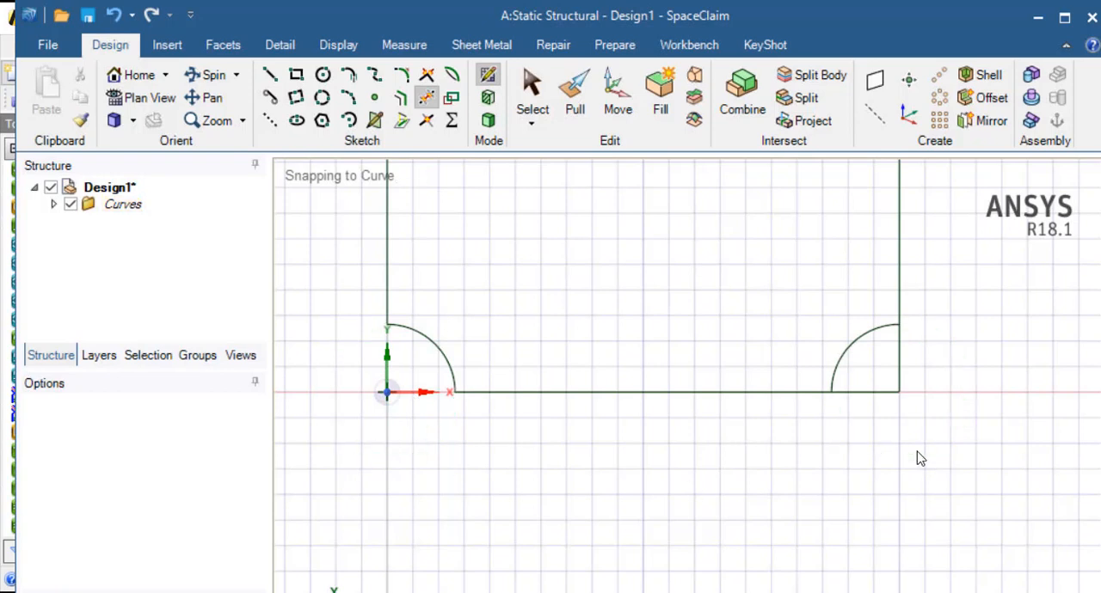
pyautogui.click(865, 394)
pyautogui.click(901, 371)
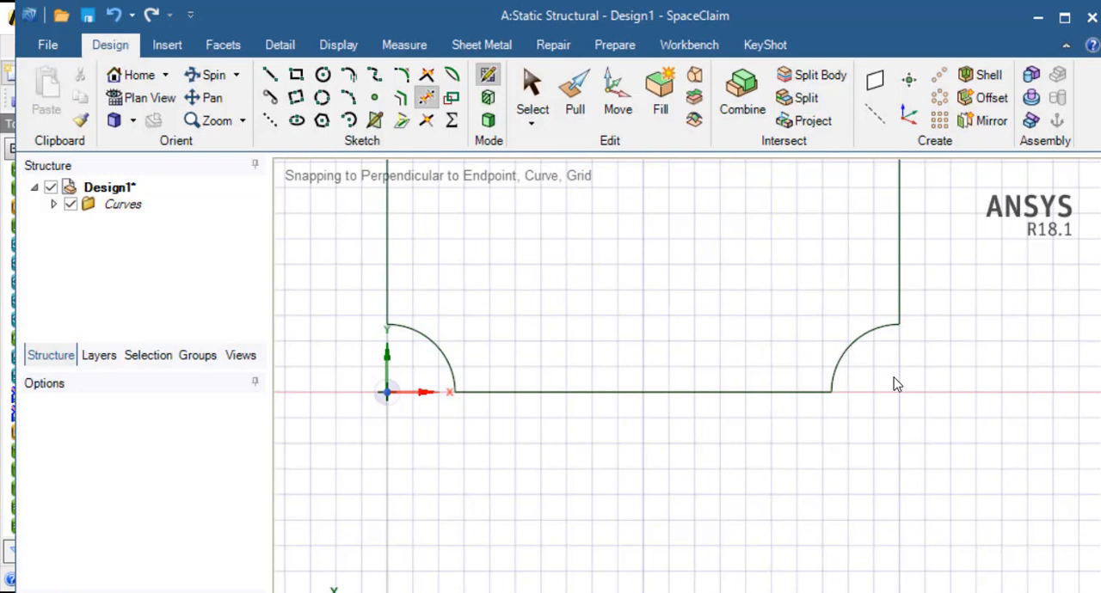
# Pull the notched rectangular profile into a solid 3 mm thick
pyautogui.scroll(-5, 894, 385)
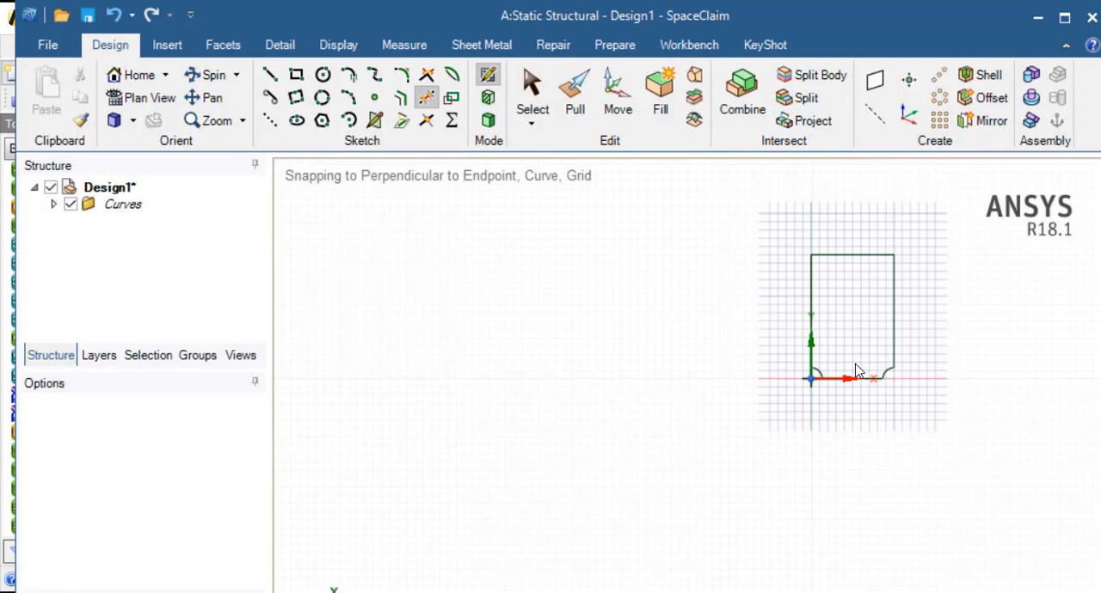
pyautogui.click(574, 96)
pyautogui.click(853, 304)
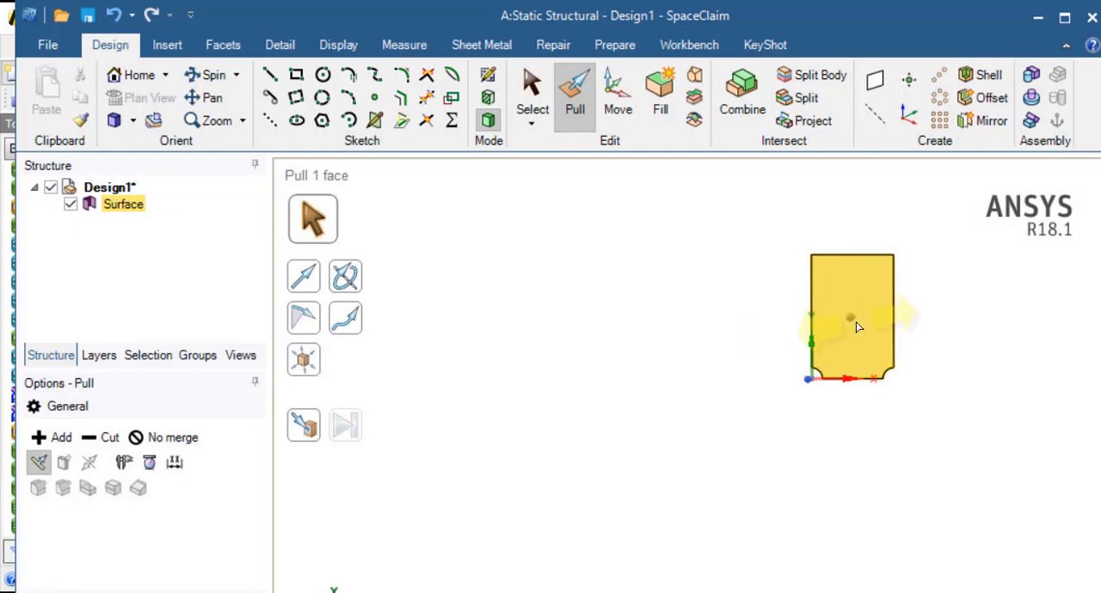
pyautogui.moveTo(855, 319); pyautogui.dragTo(848, 338)
pyautogui.press('space')
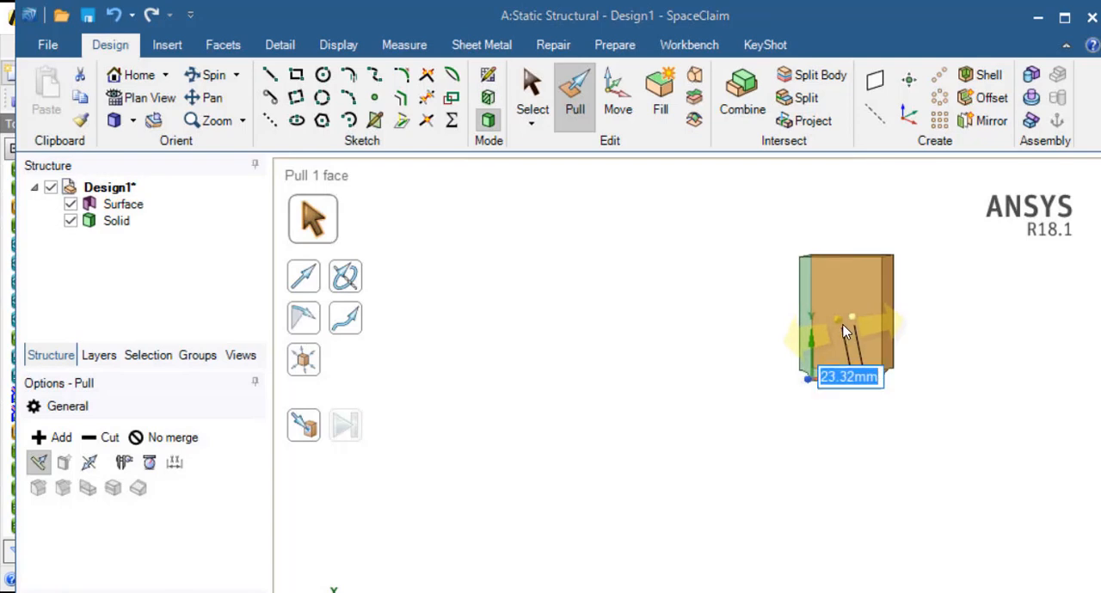
pyautogui.write('3')
pyautogui.press('Return')
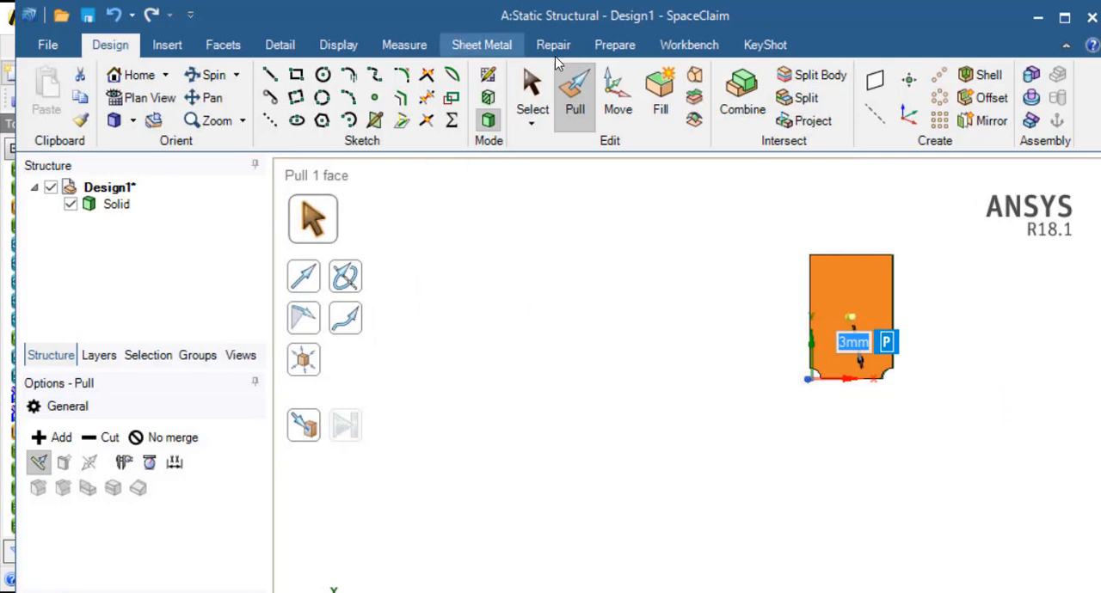
# Create a midsurface from the plate's pair of large opposite faces using the selected-faces option
pyautogui.click(614, 48)
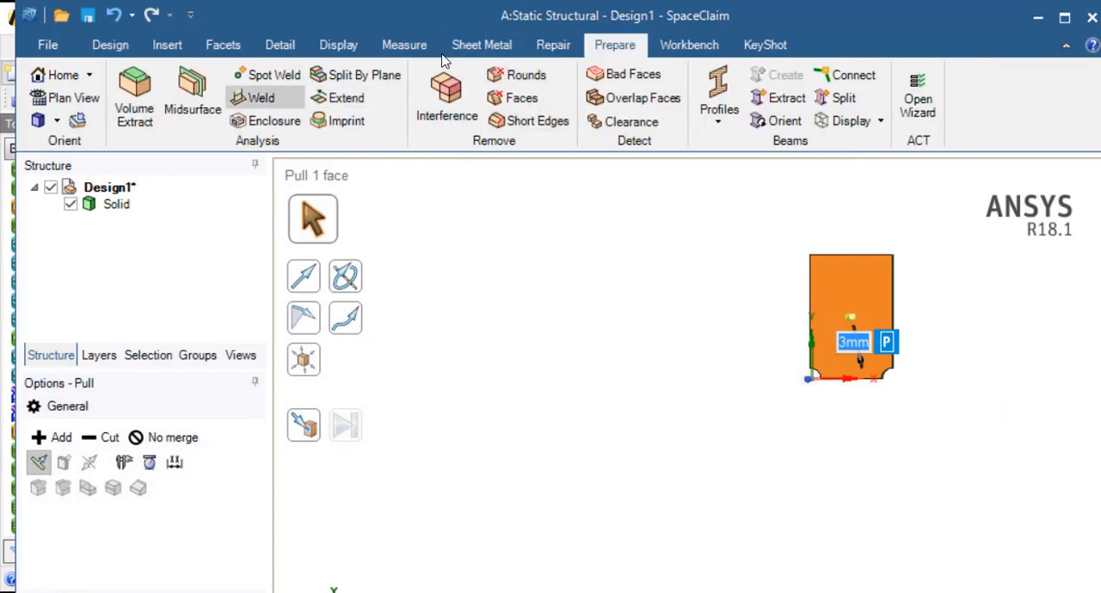
pyautogui.click(547, 52)
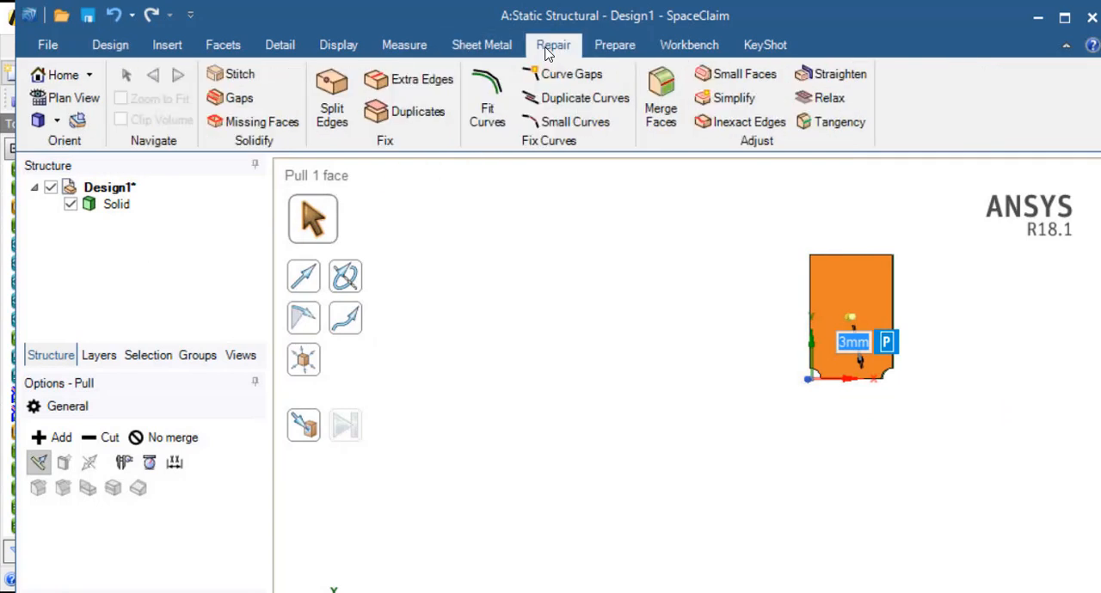
pyautogui.click(616, 47)
pyautogui.click(193, 97)
pyautogui.moveTo(843, 322); pyautogui.dragTo(857, 360, button='middle')
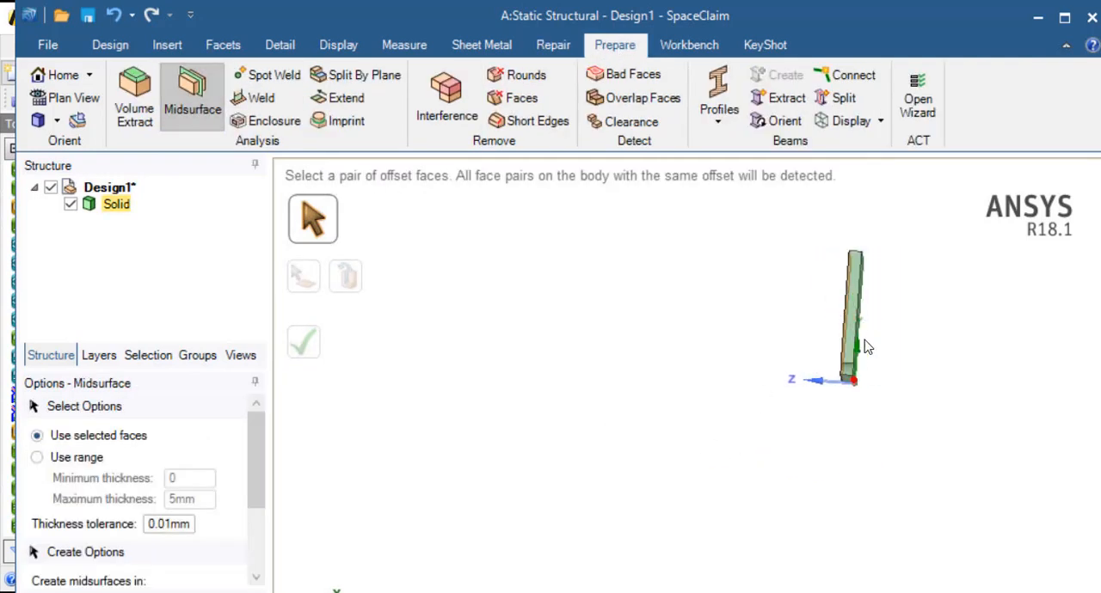
pyautogui.moveTo(959, 462); pyautogui.dragTo(886, 266, button='middle')
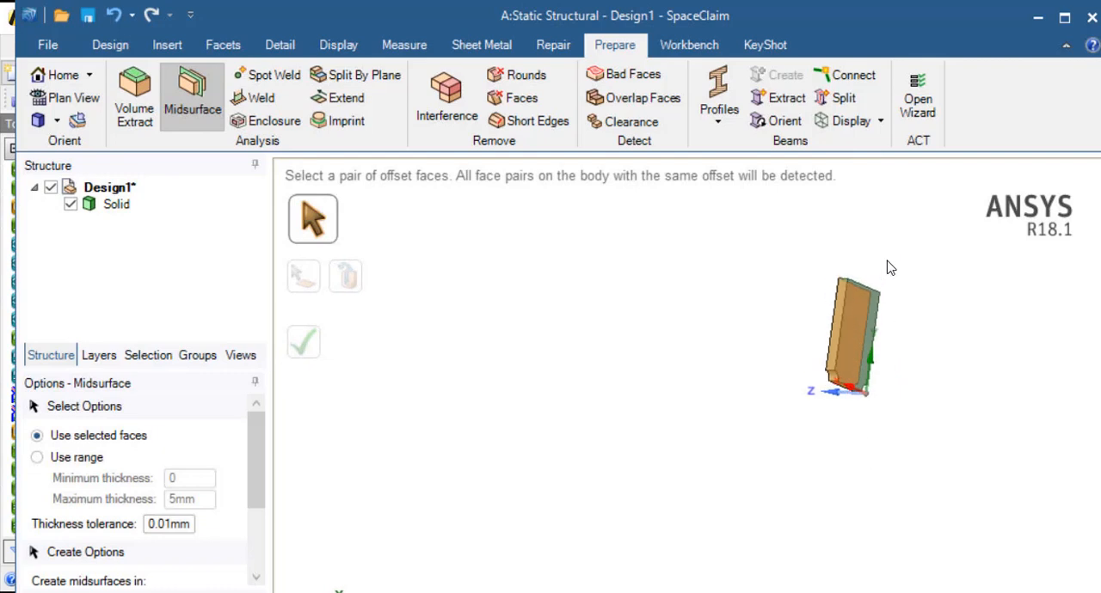
pyautogui.click(853, 322)
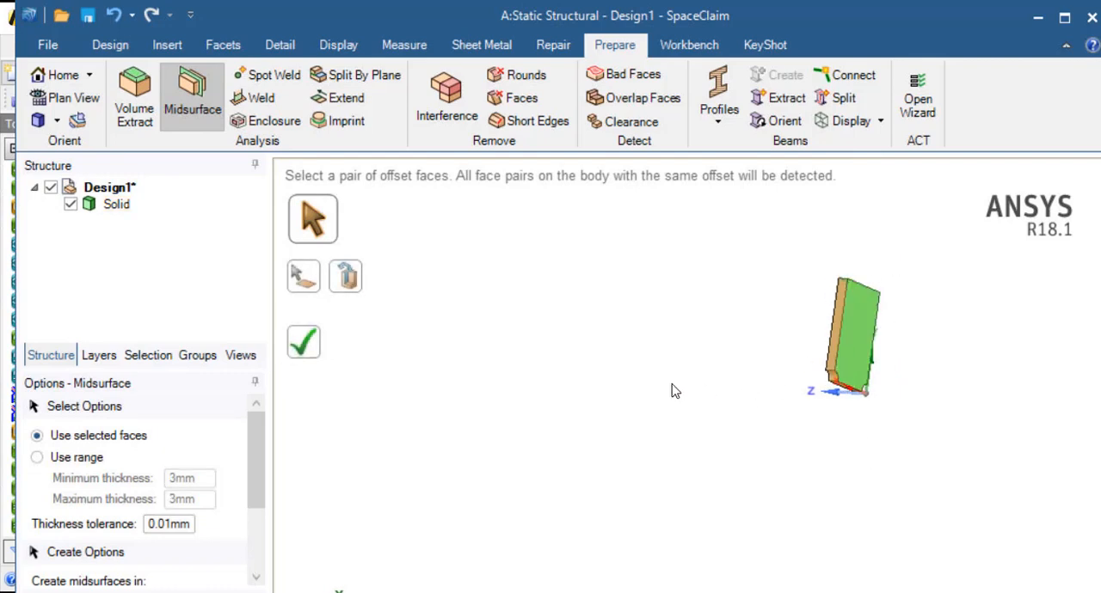
pyautogui.click(312, 343)
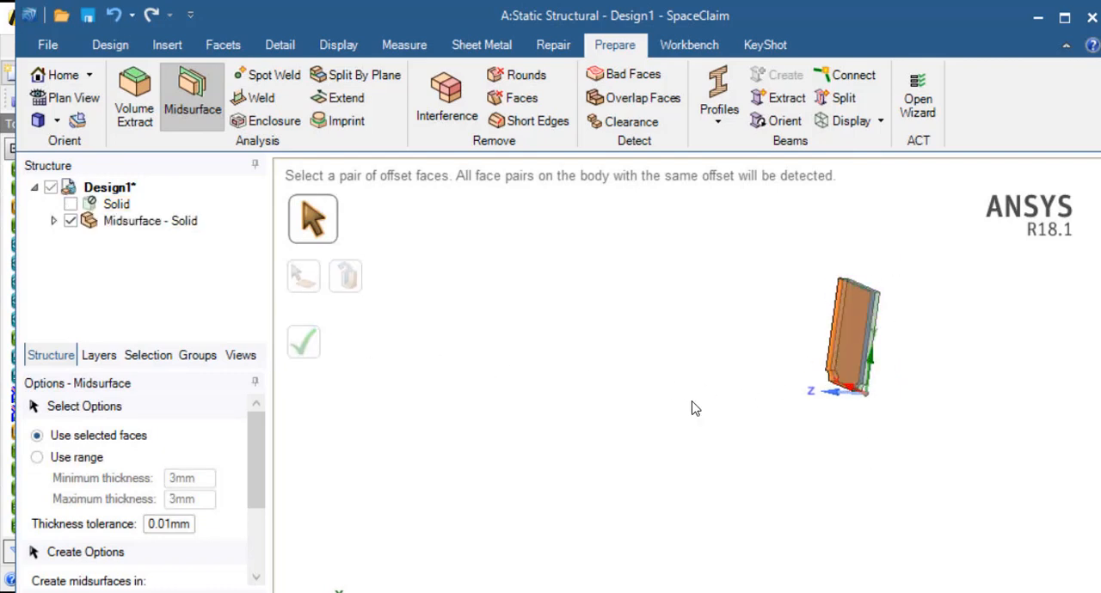
# Activate the original suppressed solid body for physics
pyautogui.moveTo(721, 420); pyautogui.dragTo(731, 442, button='middle')
pyautogui.scroll(5, 790, 354)
pyautogui.moveTo(828, 377); pyautogui.dragTo(850, 382, button='middle')
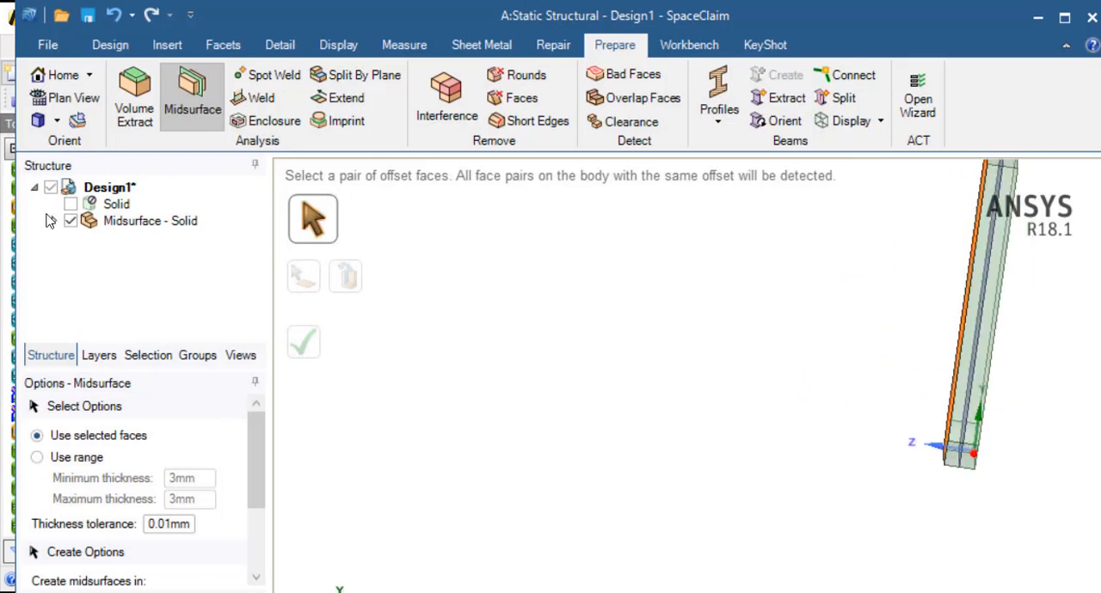
pyautogui.click(96, 207)
pyautogui.rightClick(97, 208)
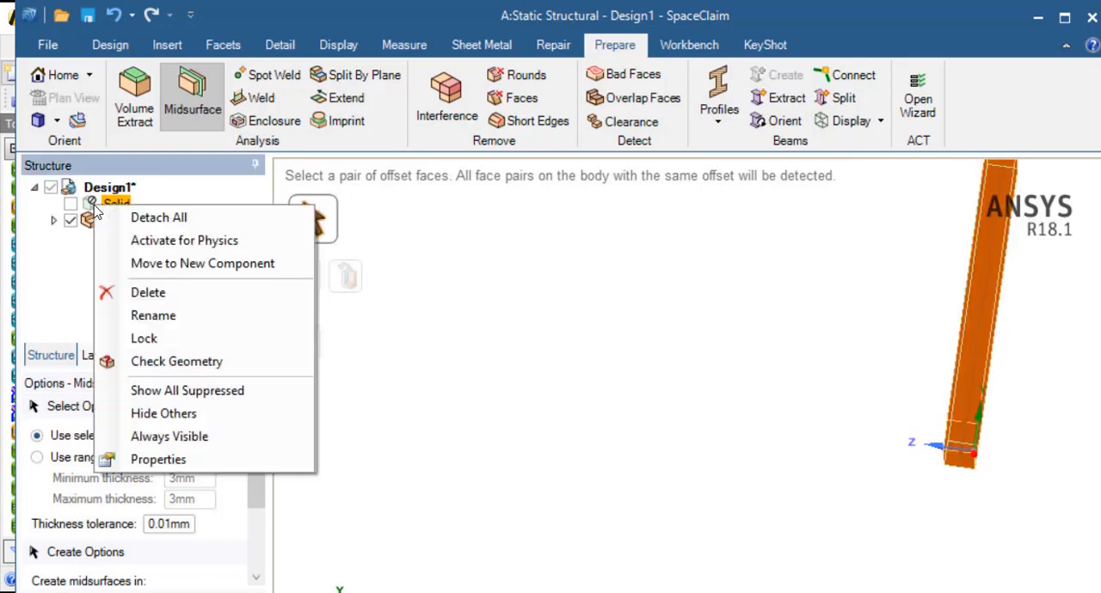
pyautogui.click(136, 244)
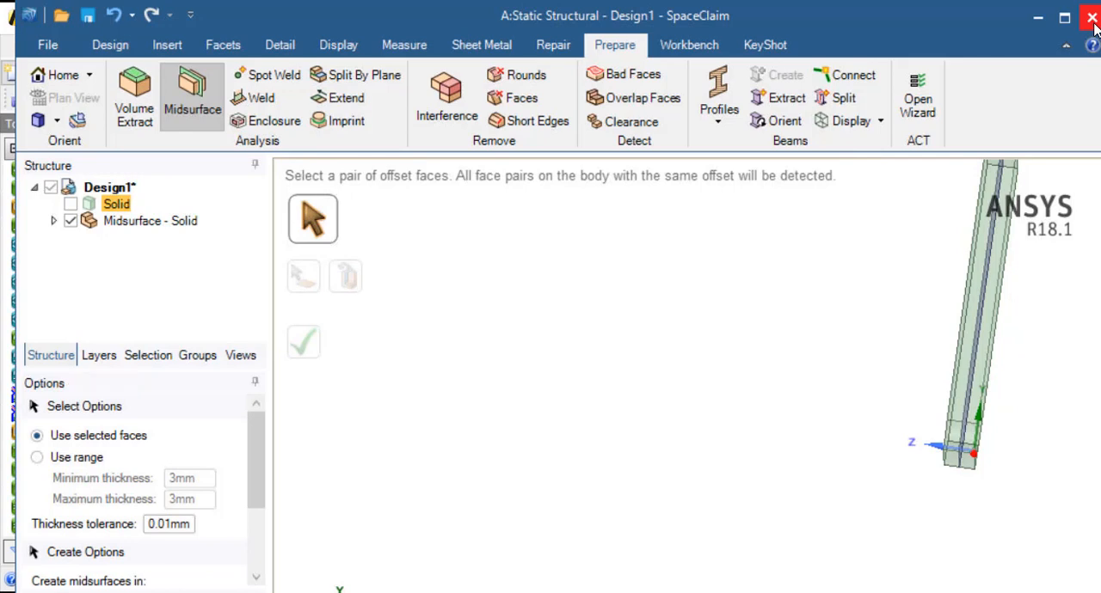
# Close SpaceClaim and start saving the Workbench project, browsing to the me472 FEA folder inside Documents
pyautogui.click(1092, 19)
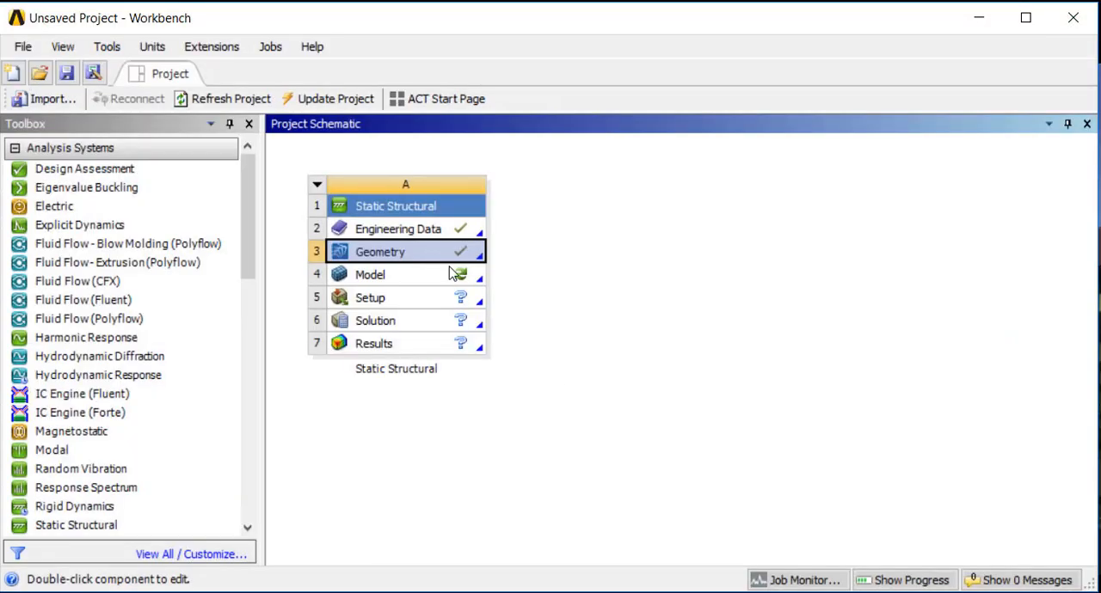
pyautogui.click(68, 74)
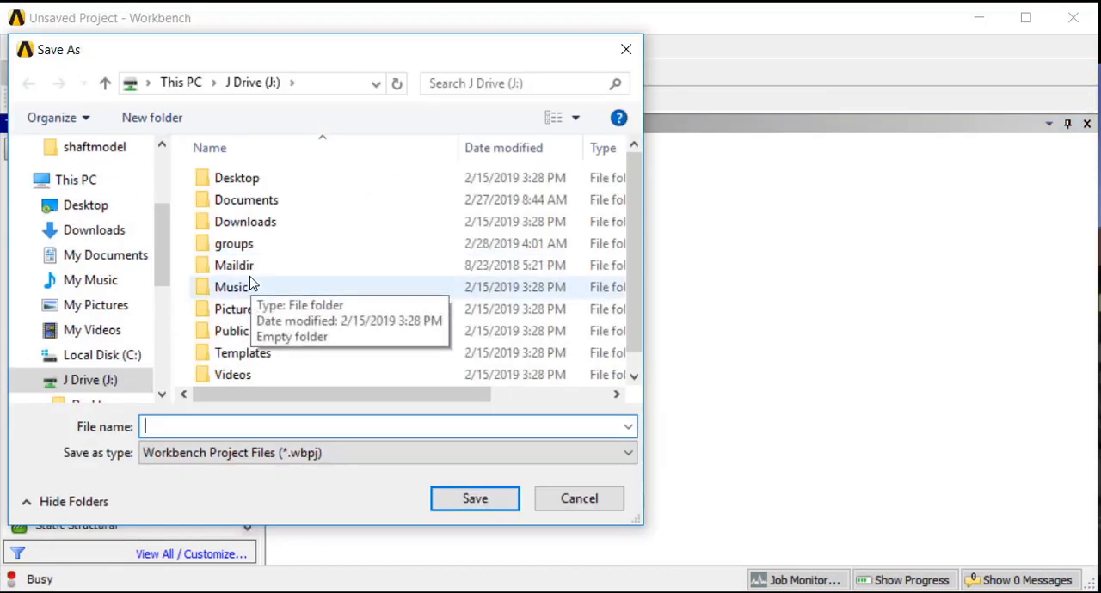
pyautogui.doubleClick(231, 209)
pyautogui.doubleClick(230, 186)
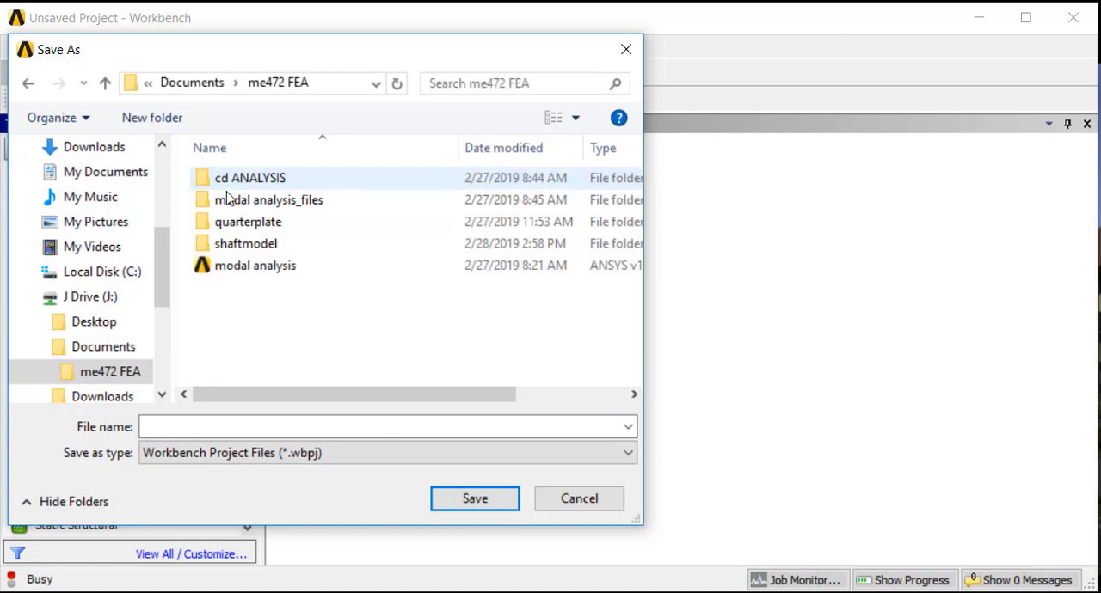
# Create a new folder named kt inside the me472 FEA folder
pyautogui.click(159, 122)
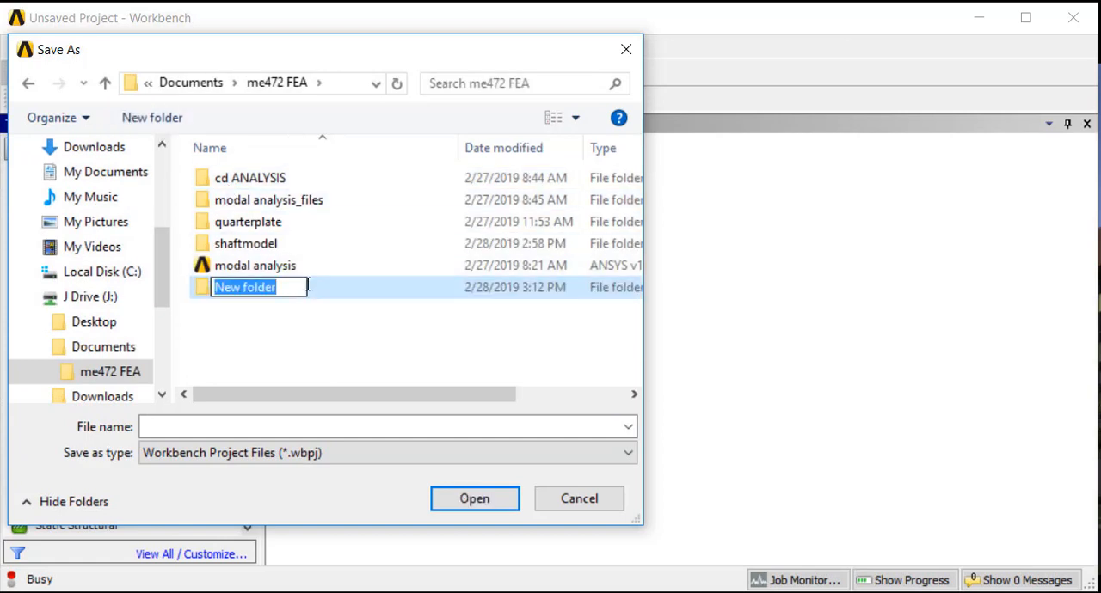
pyautogui.write('stress')
pyautogui.press('BackSpace')
pyautogui.press('BackSpace')
pyautogui.press('BackSpace')
pyautogui.press('BackSpace')
pyautogui.press('BackSpace')
pyautogui.press('BackSpace')
pyautogui.write('kt')
pyautogui.press('Return')
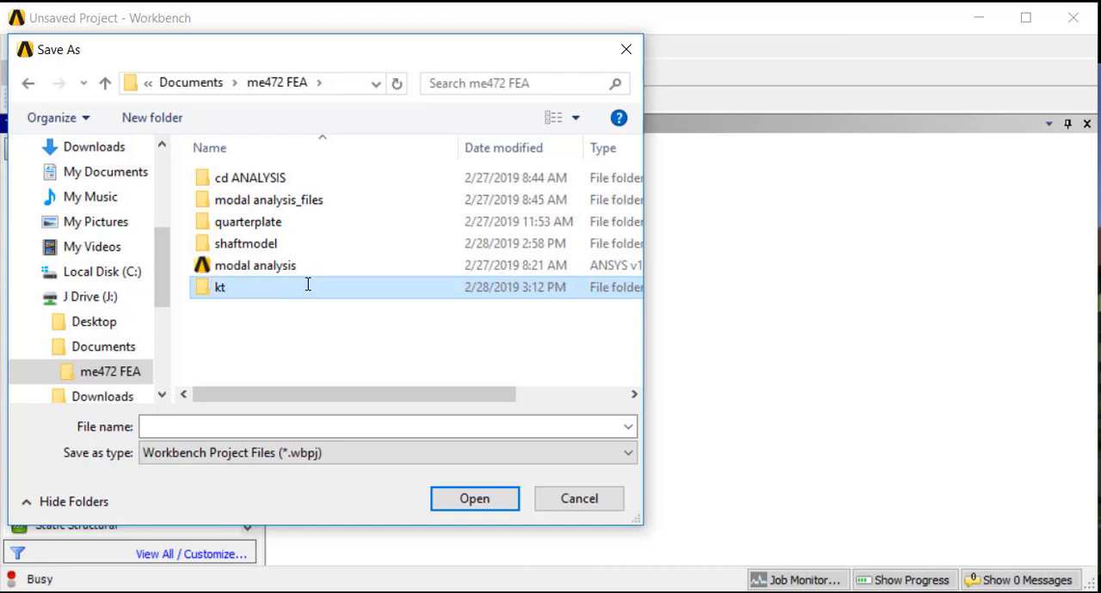
# Save the project as "kt compare" in the kt folder
pyautogui.doubleClick(286, 289)
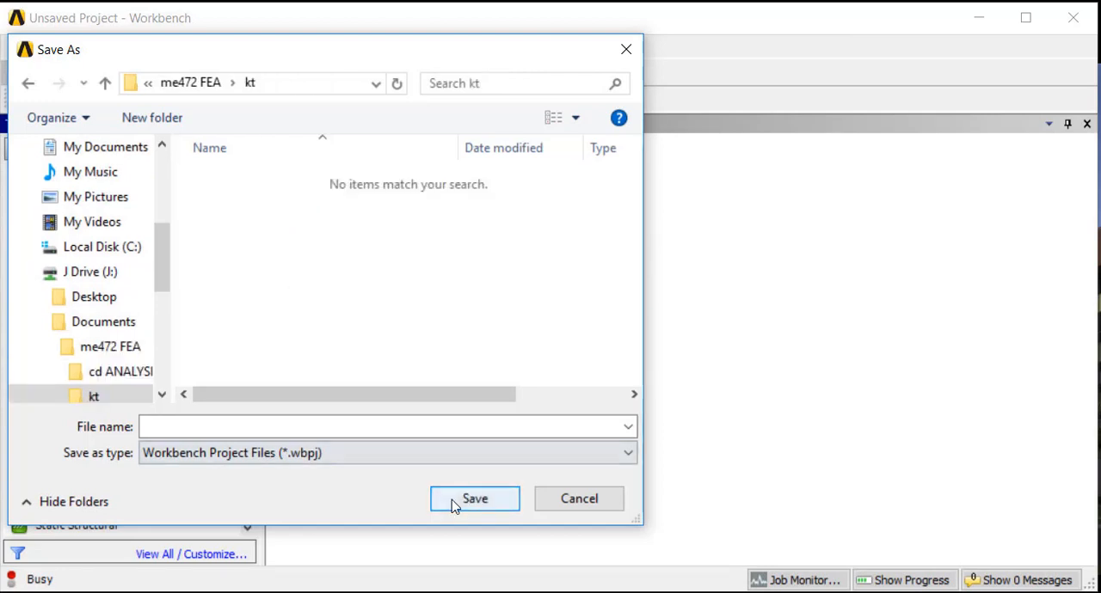
pyautogui.click(392, 427)
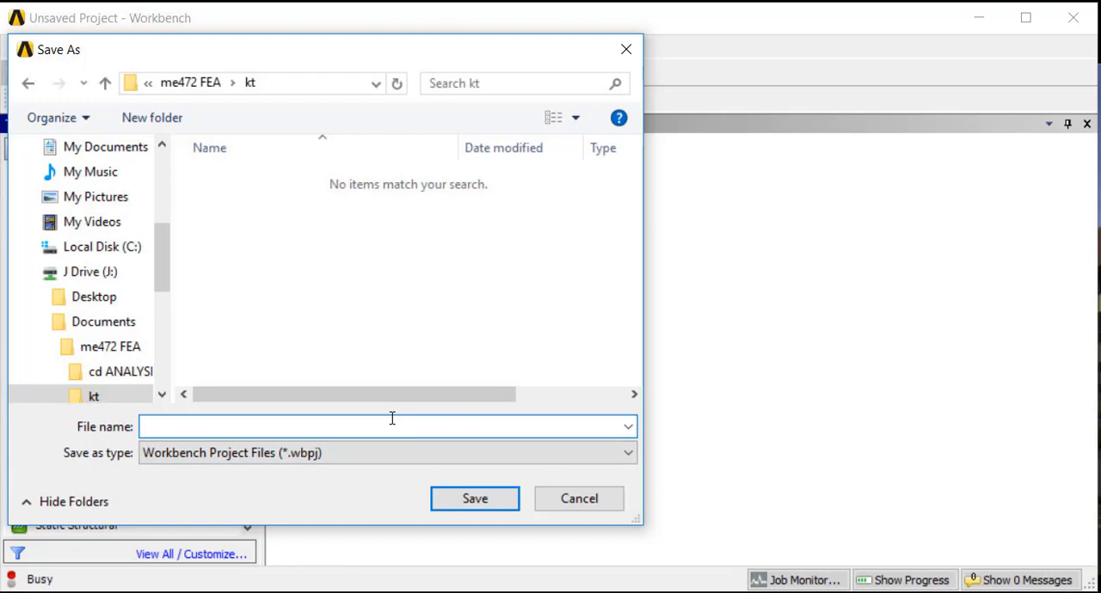
pyautogui.write('kt compar')
pyautogui.press('Return')
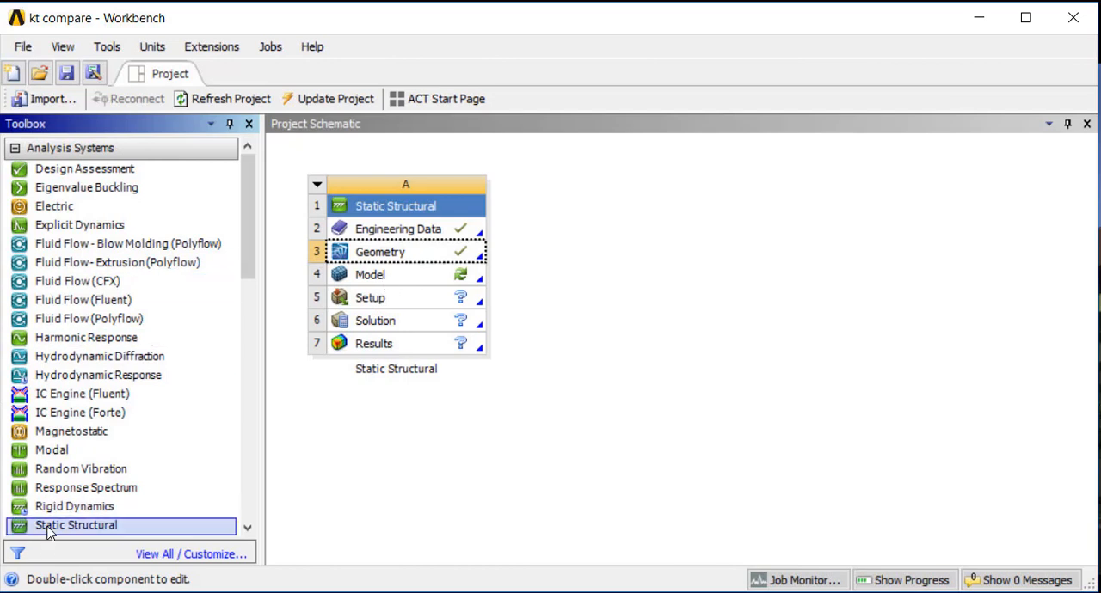
# Add a second Static Structural system that shares the Engineering Data and Geometry of system A
pyautogui.moveTo(137, 520); pyautogui.dragTo(403, 251)
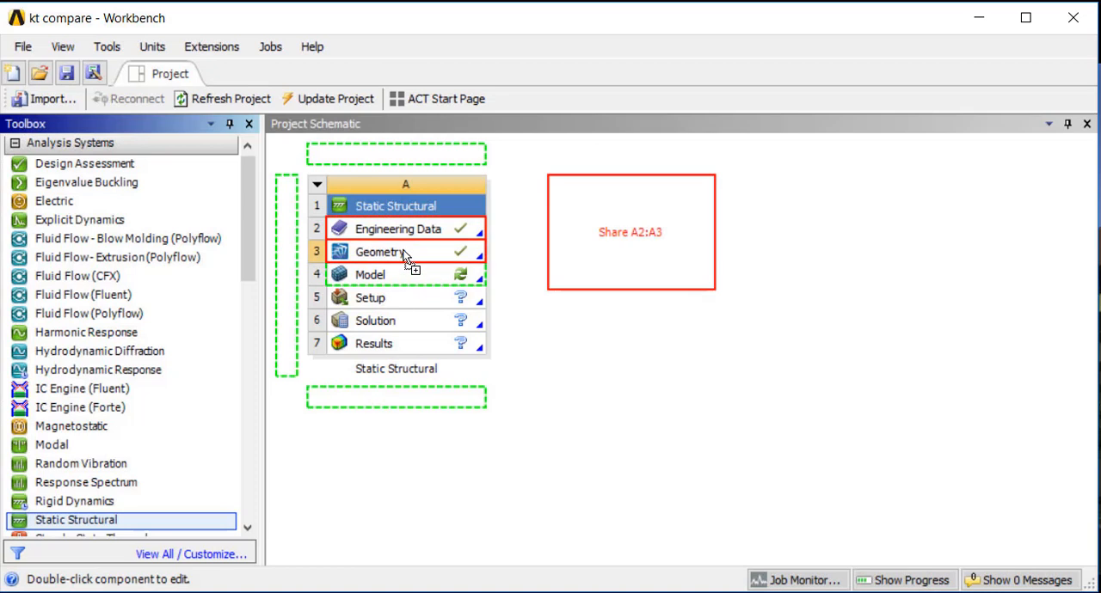
pyautogui.moveTo(403, 250); pyautogui.dragTo(379, 258)
pyautogui.moveTo(379, 259); pyautogui.dragTo(378, 258)
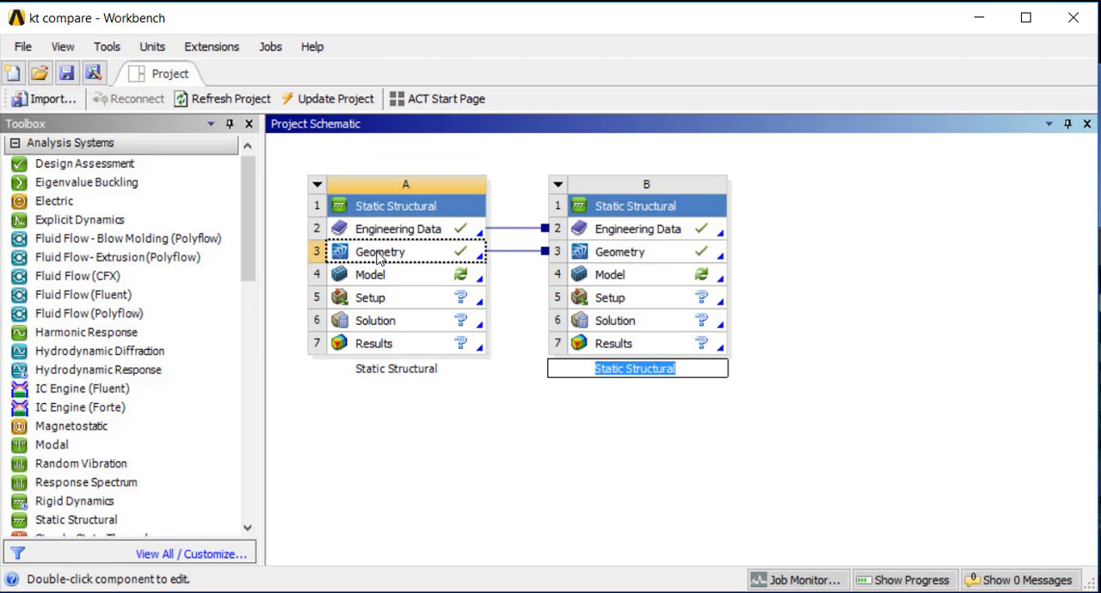
# Open the shared Engineering Data and add a new material named PLA
pyautogui.doubleClick(384, 232)
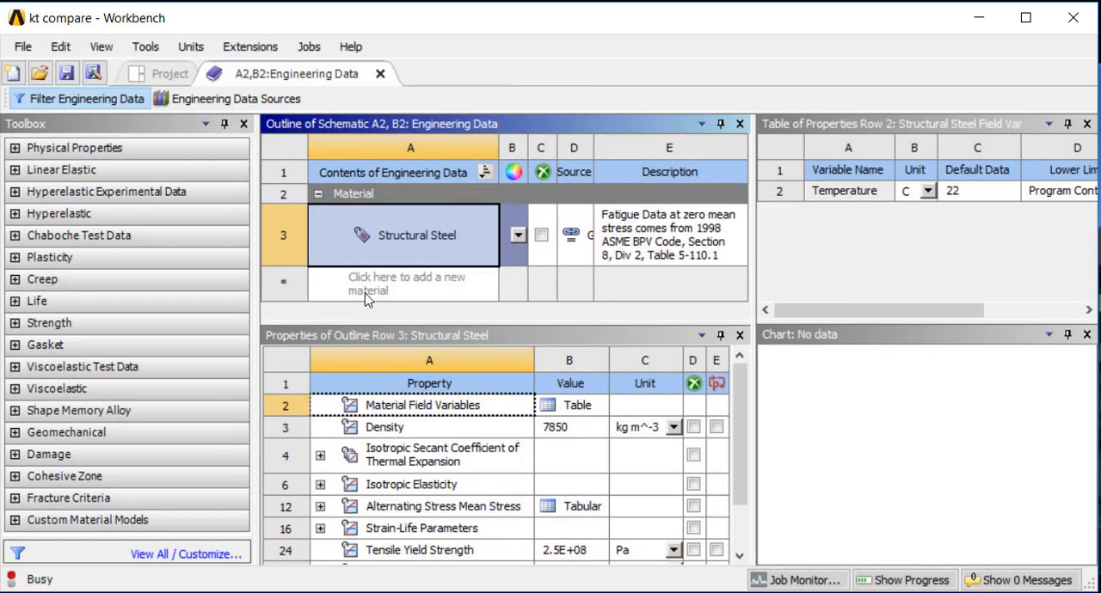
pyautogui.click(365, 297)
pyautogui.write('PLA')
pyautogui.press('Return')
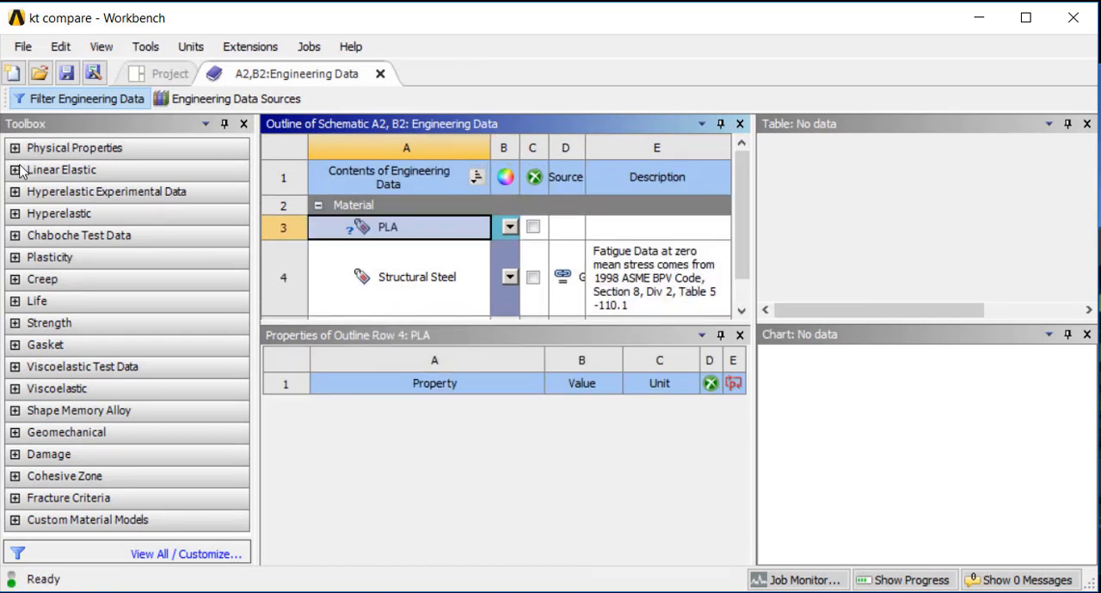
# Add the Isotropic Elasticity property from the Linear Elastic group to the PLA material
pyautogui.moveTo(21, 174); pyautogui.dragTo(361, 323)
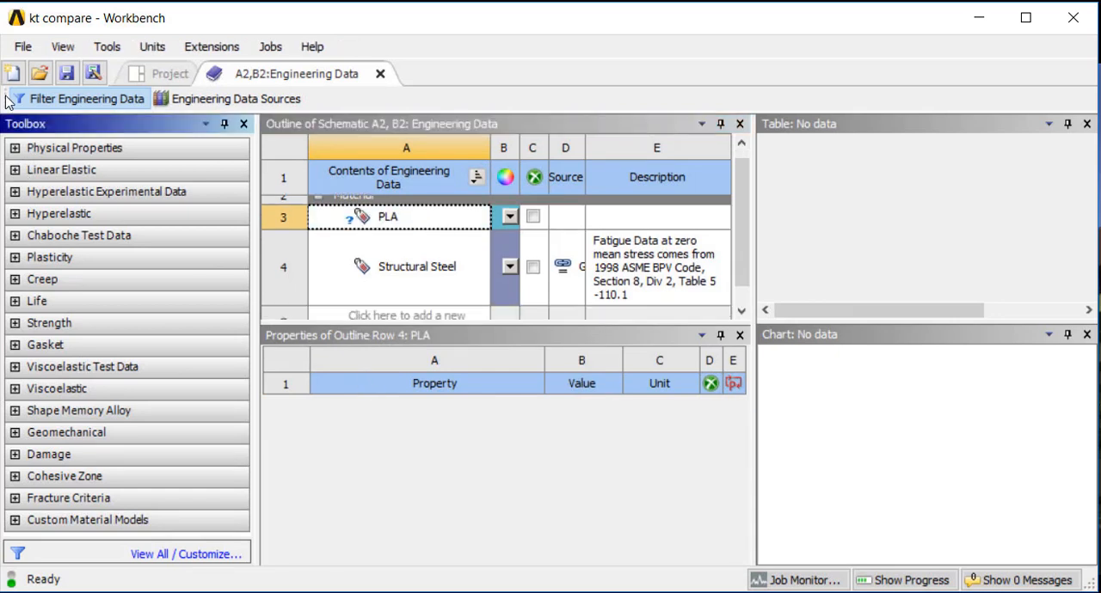
pyautogui.click(16, 171)
pyautogui.moveTo(39, 191); pyautogui.dragTo(381, 388)
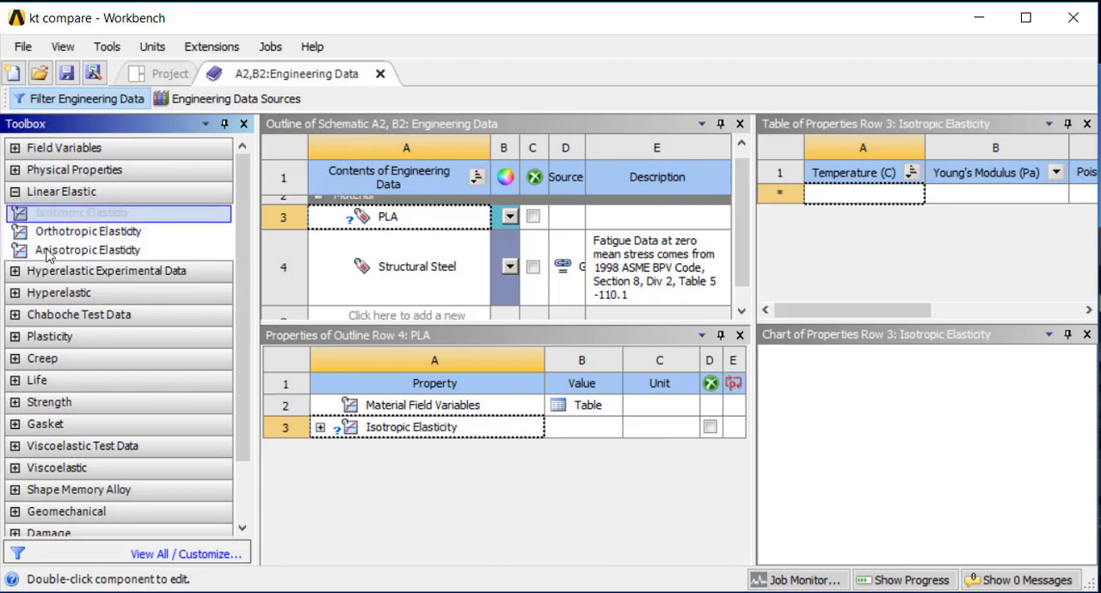
# Set PLA's Young's Modulus to 2E+09 Pa and its Poisson's Ratio to 0.37
pyautogui.click(318, 428)
pyautogui.click(554, 475)
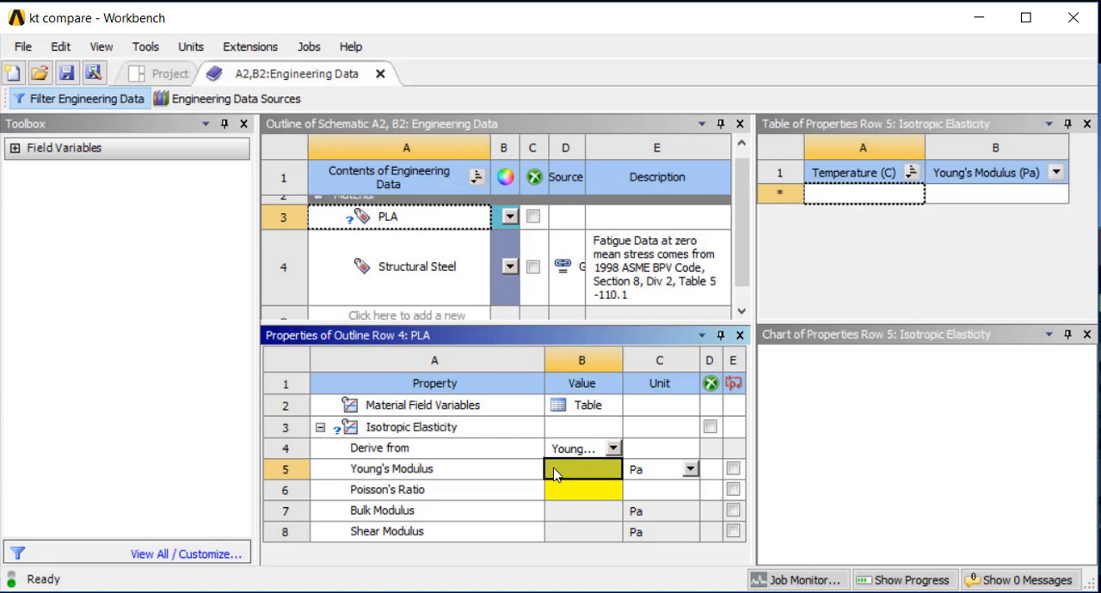
pyautogui.click(555, 475)
pyautogui.press('Return')
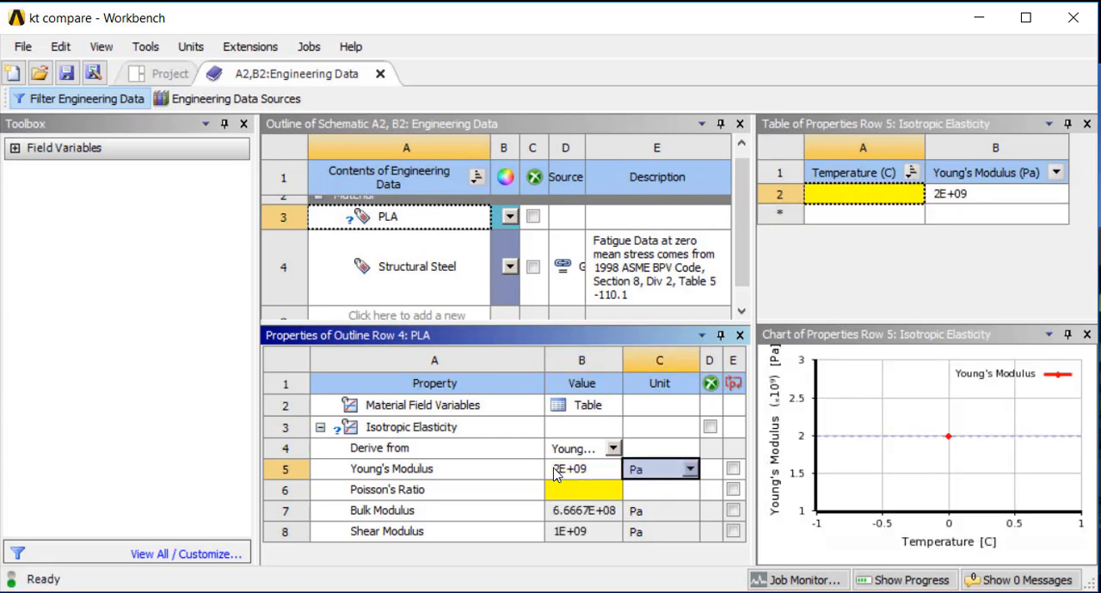
pyautogui.click(580, 490)
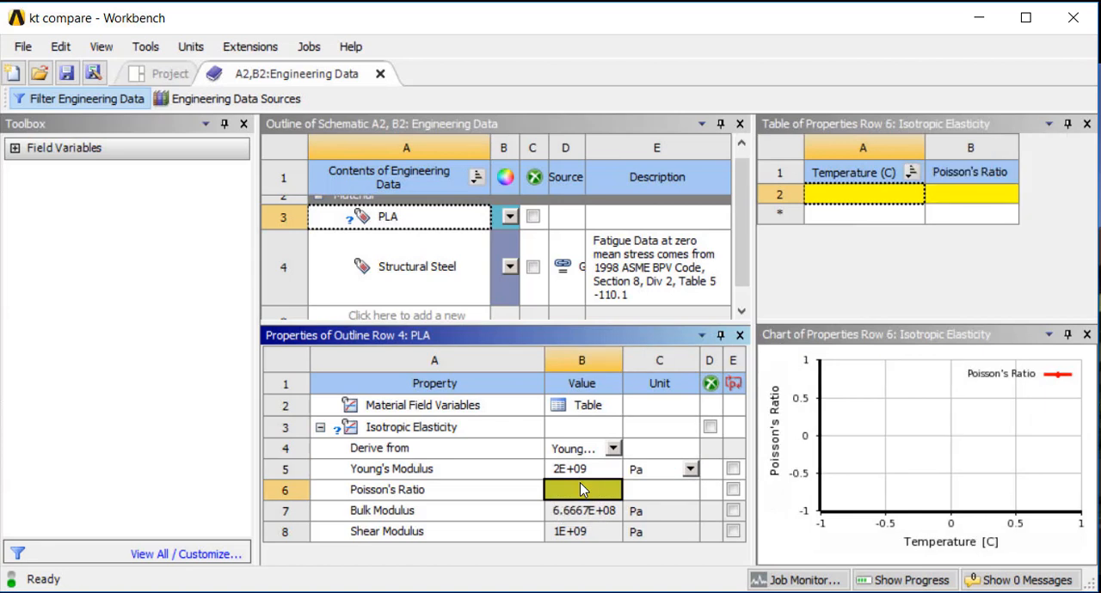
pyautogui.write('l.3')
pyautogui.press('BackSpace')
pyautogui.press('Return')
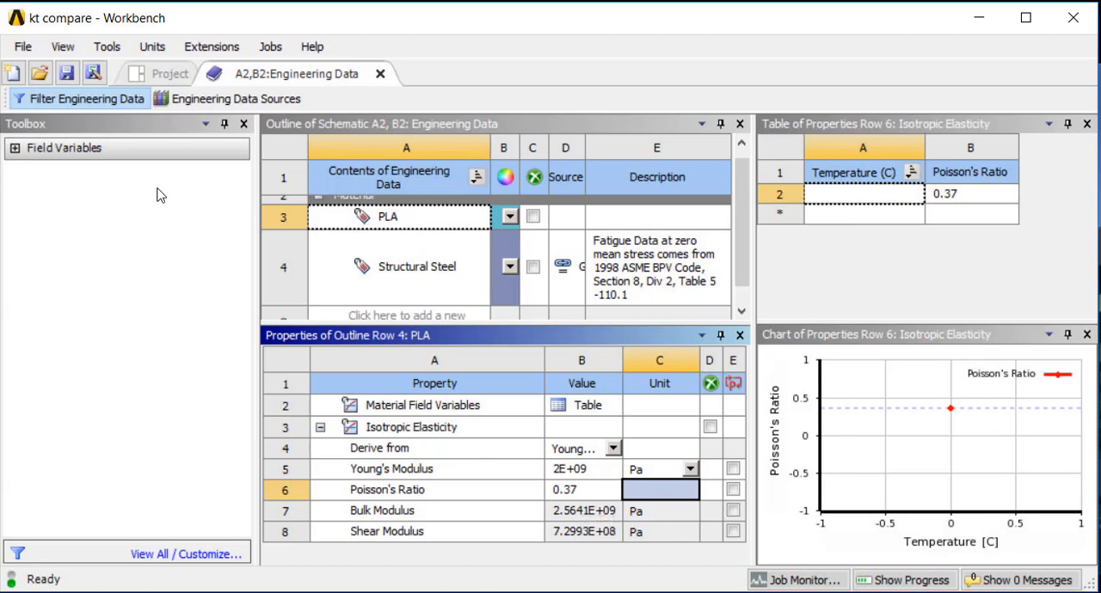
# Examine the property groups available for the Structural Steel and PLA materials
pyautogui.click(13, 150)
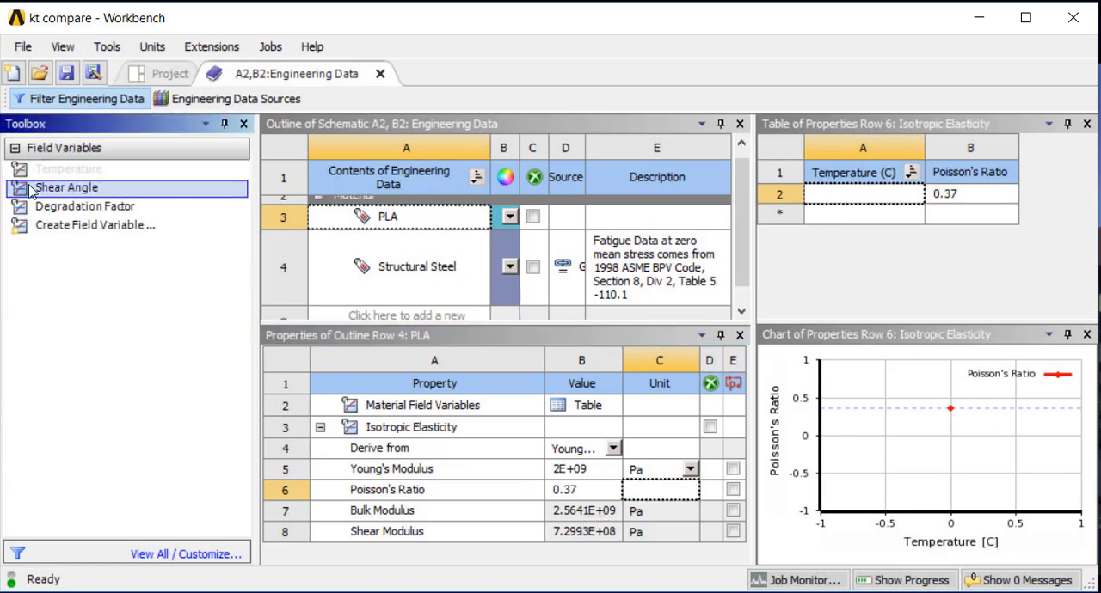
pyautogui.click(325, 344)
pyautogui.click(301, 291)
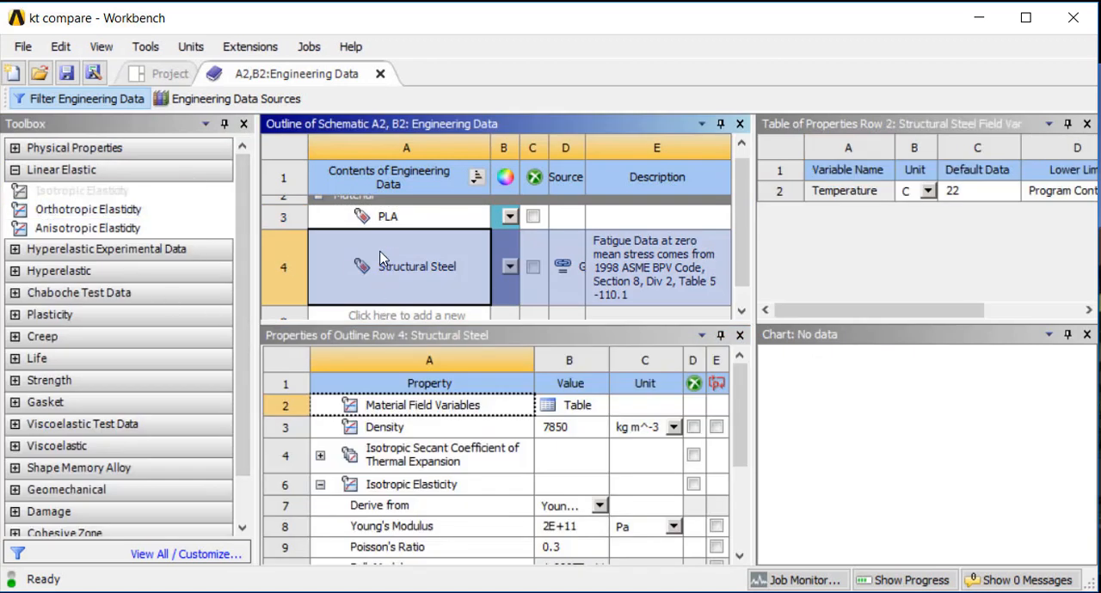
pyautogui.click(361, 230)
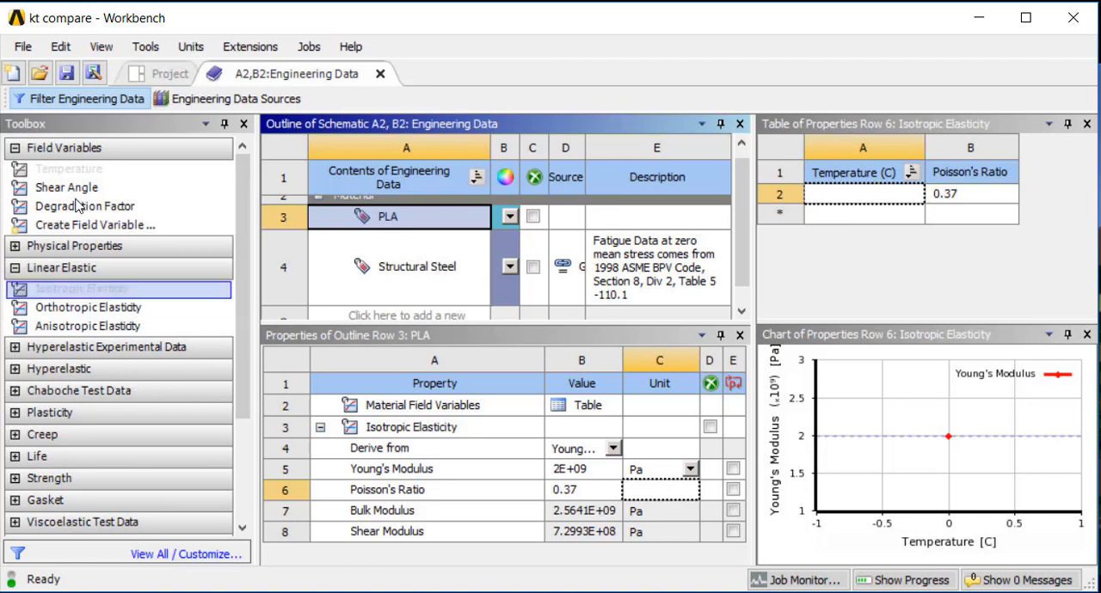
pyautogui.scroll(-3, 147, 279)
pyautogui.scroll(3, 144, 282)
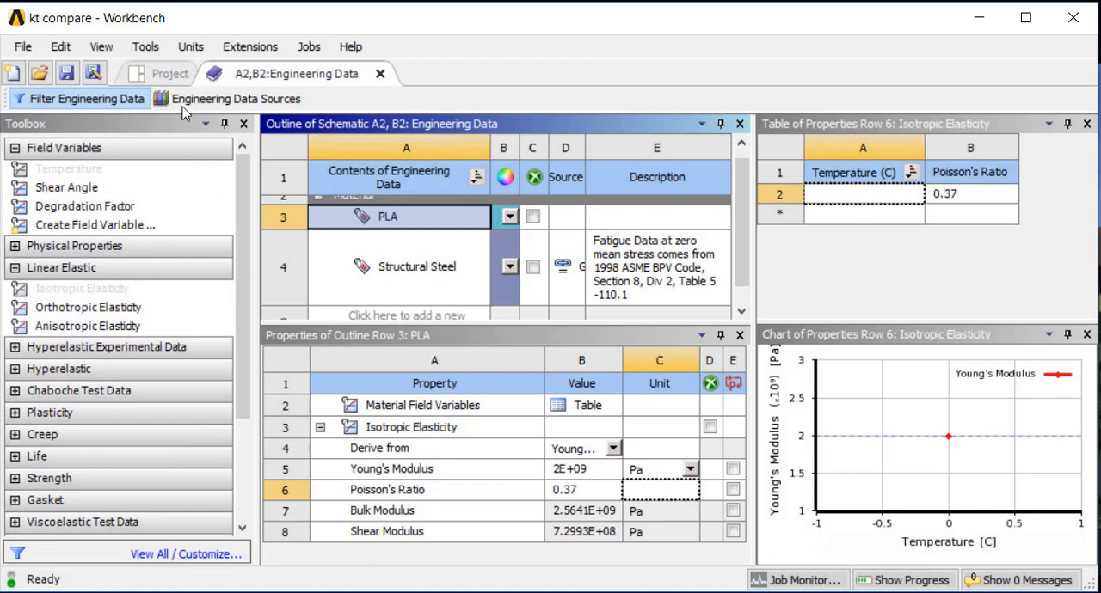
# Return to the project schematic and rename system A as Solid Model and system B as Shell Model
pyautogui.click(166, 74)
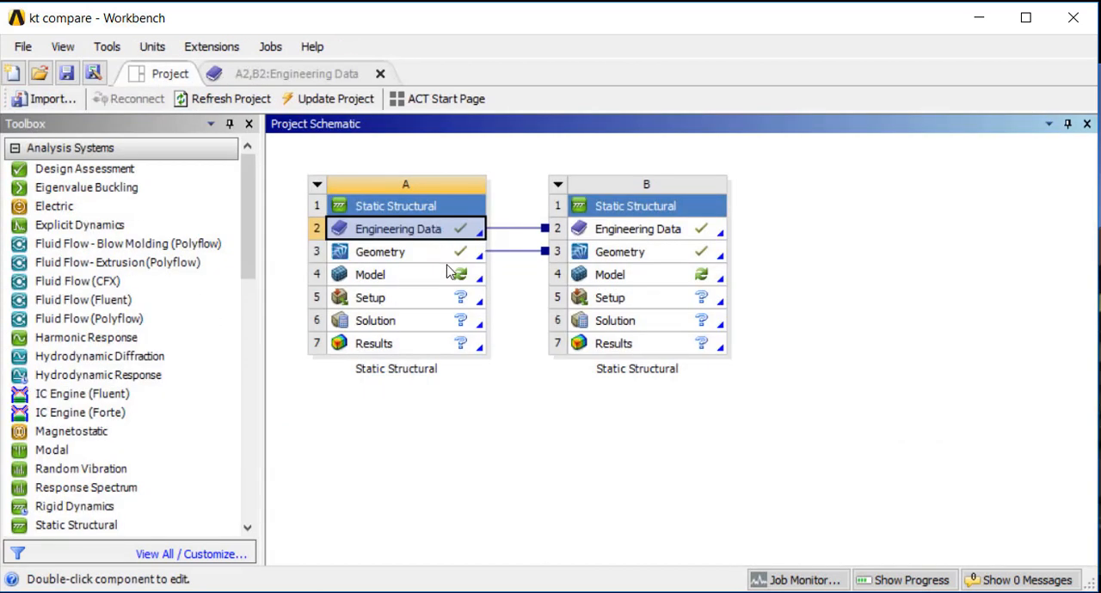
pyautogui.doubleClick(378, 370)
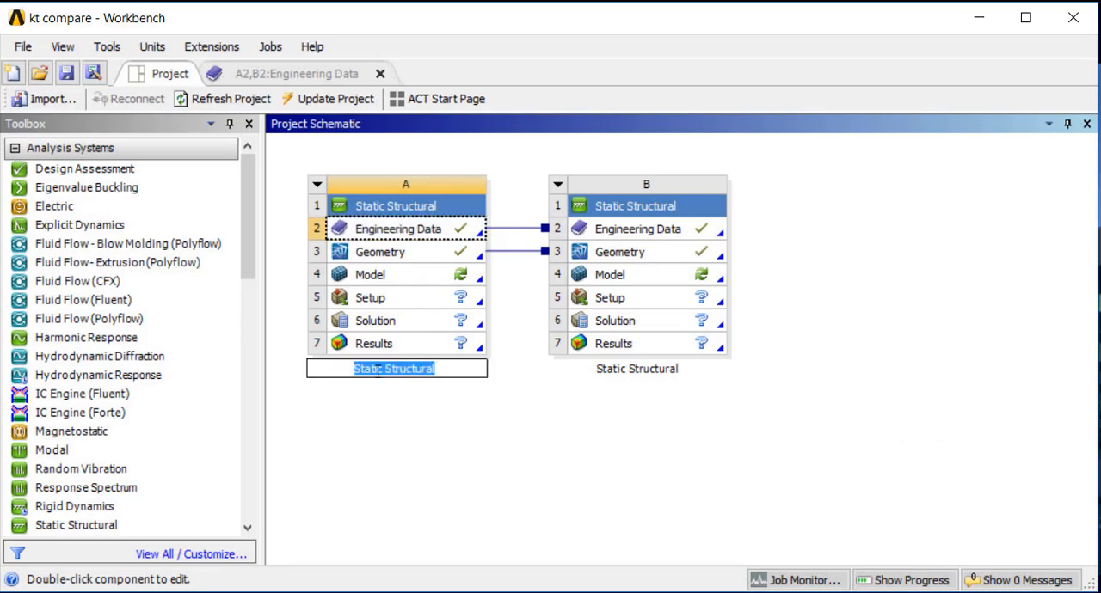
pyautogui.write('Solid Model')
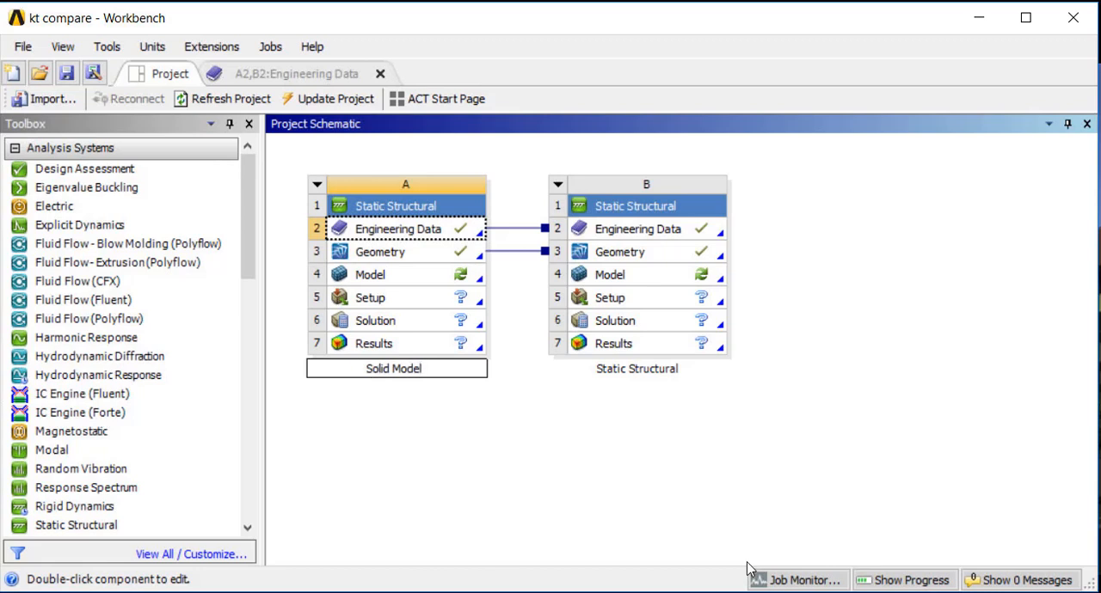
pyautogui.click(659, 369)
pyautogui.doubleClick(653, 373)
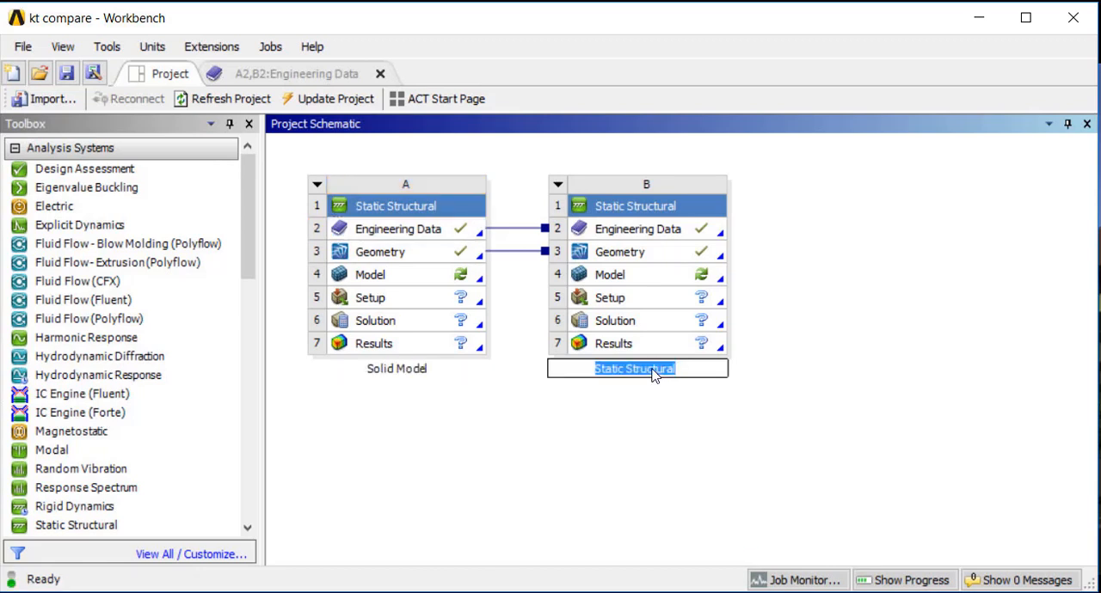
pyautogui.write('Shell Model')
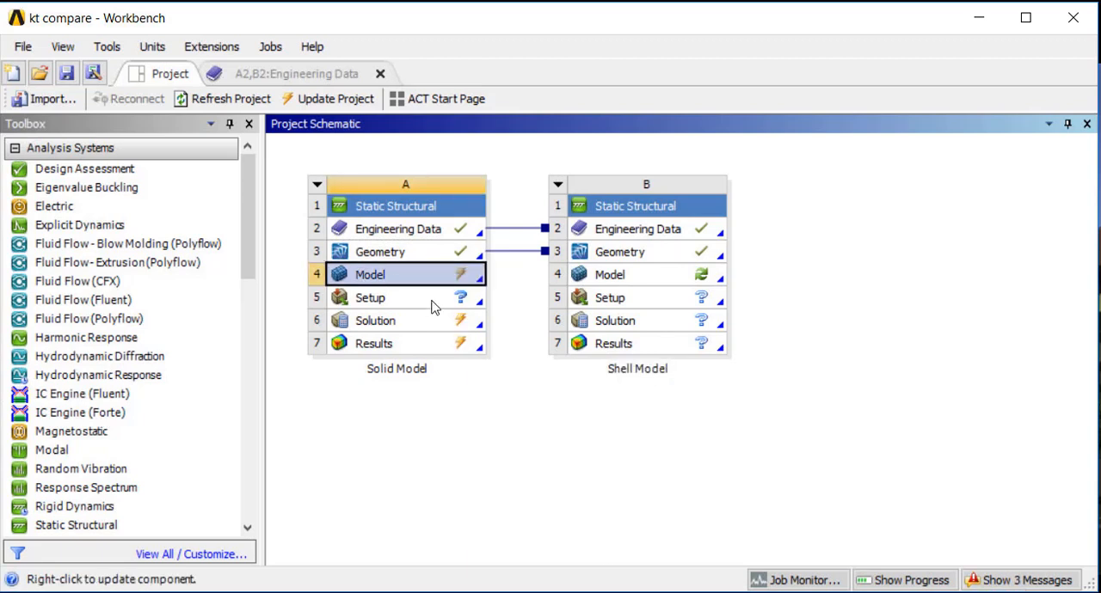
# Open the Solid Model system's Model cell in Mechanical
pyautogui.doubleClick(396, 275)
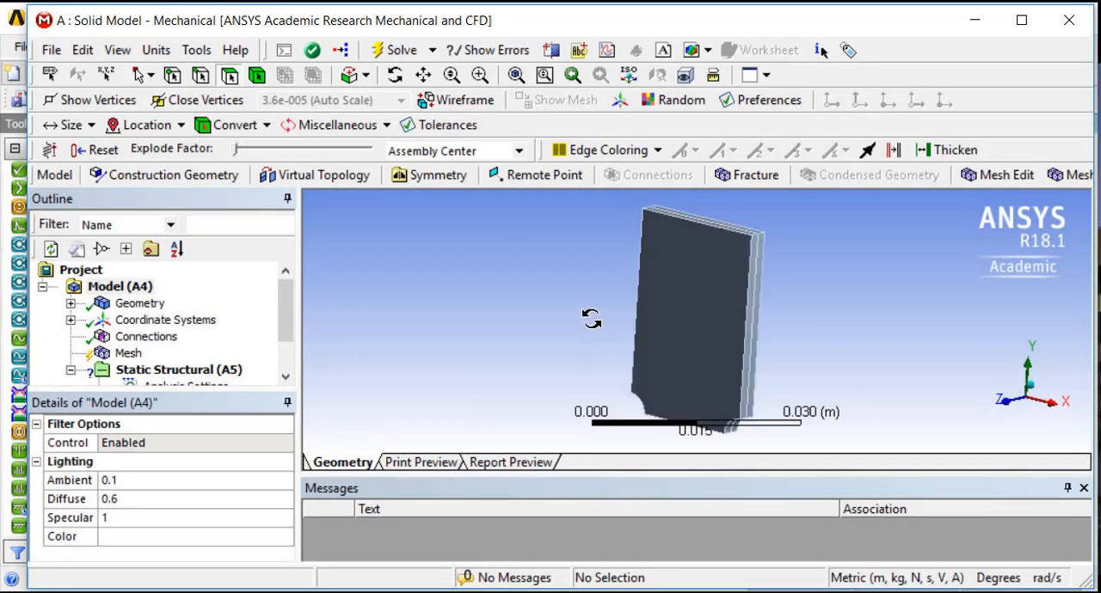
pyautogui.moveTo(591, 318)
pyautogui.mouseDown(button='middle')
pyautogui.moveTo(597, 285)
pyautogui.moveTo(551, 319)
pyautogui.moveTo(573, 319)
pyautogui.mouseUp(button='middle')
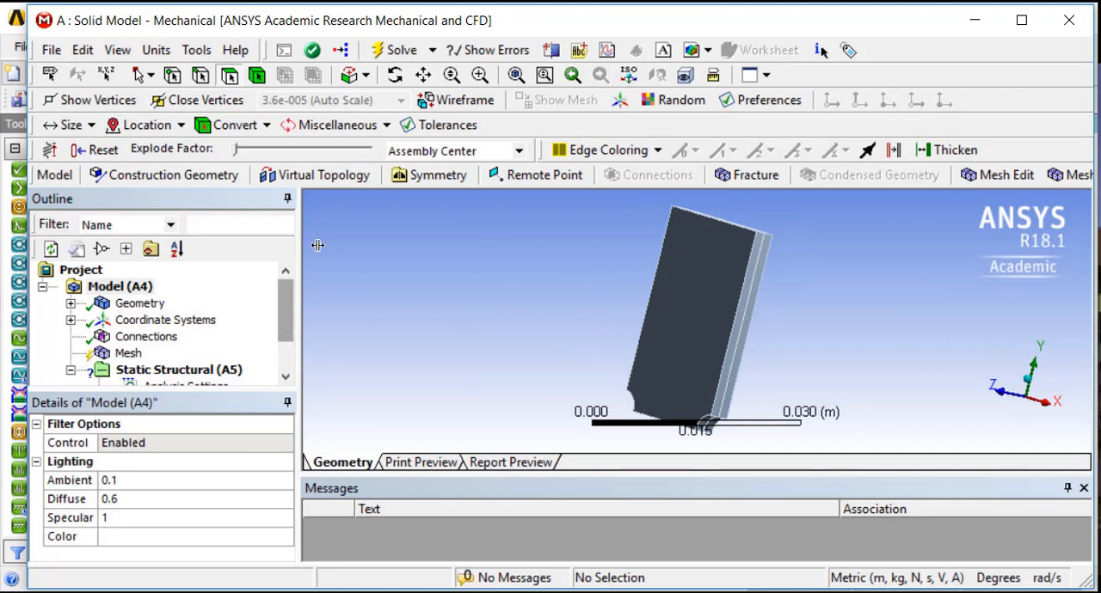
pyautogui.moveTo(365, 49); pyautogui.dragTo(329, 35)
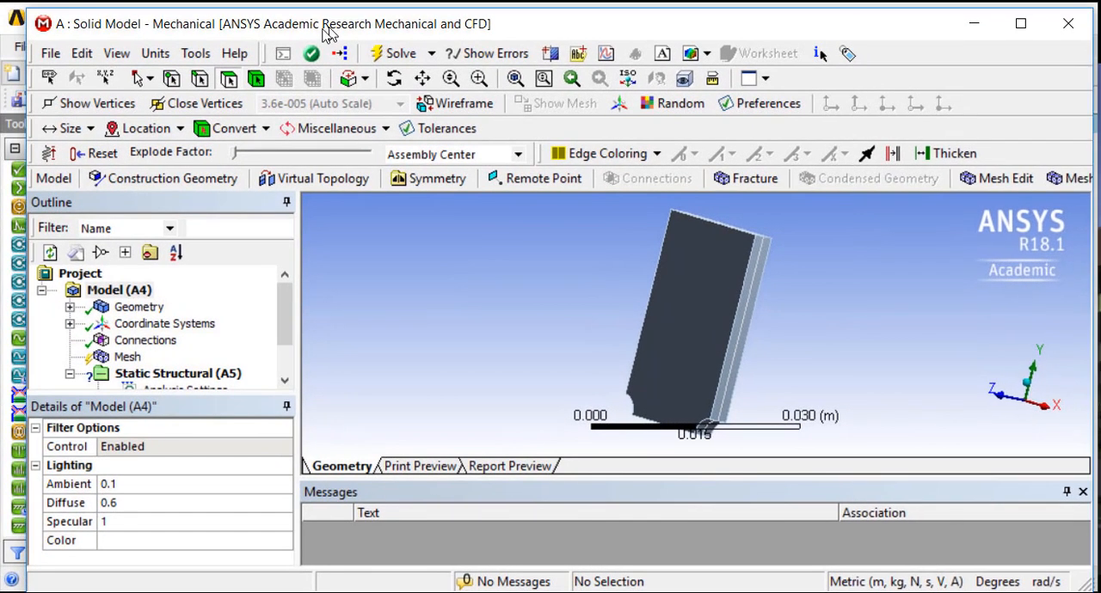
# Suppress the midsurface body in the Solid Model's geometry and select the remaining solid body
pyautogui.click(69, 308)
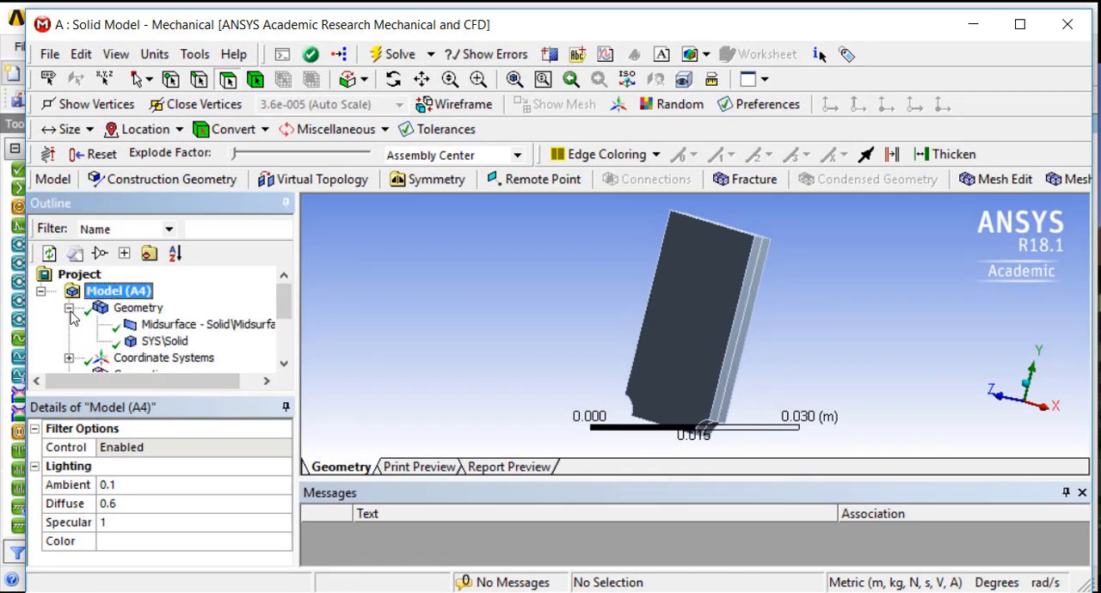
pyautogui.click(139, 327)
pyautogui.rightClick(139, 327)
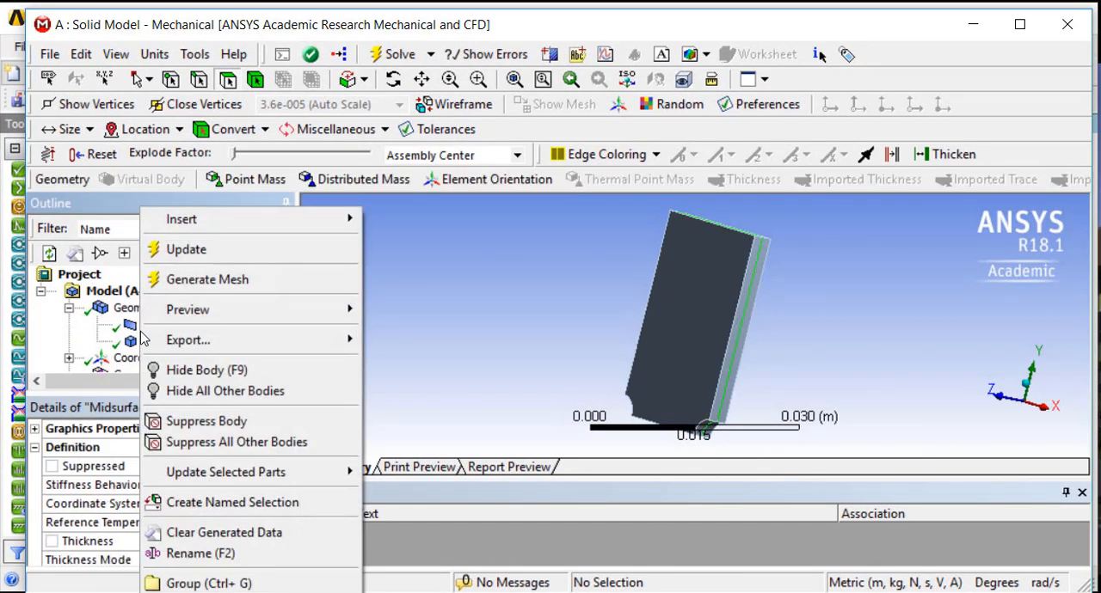
pyautogui.click(180, 420)
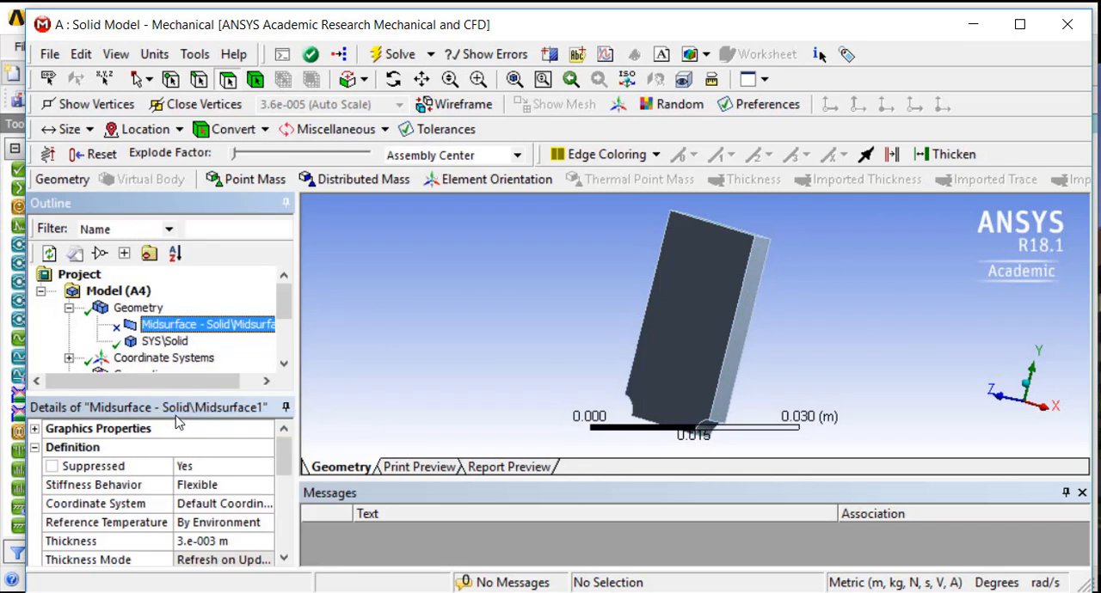
pyautogui.click(142, 347)
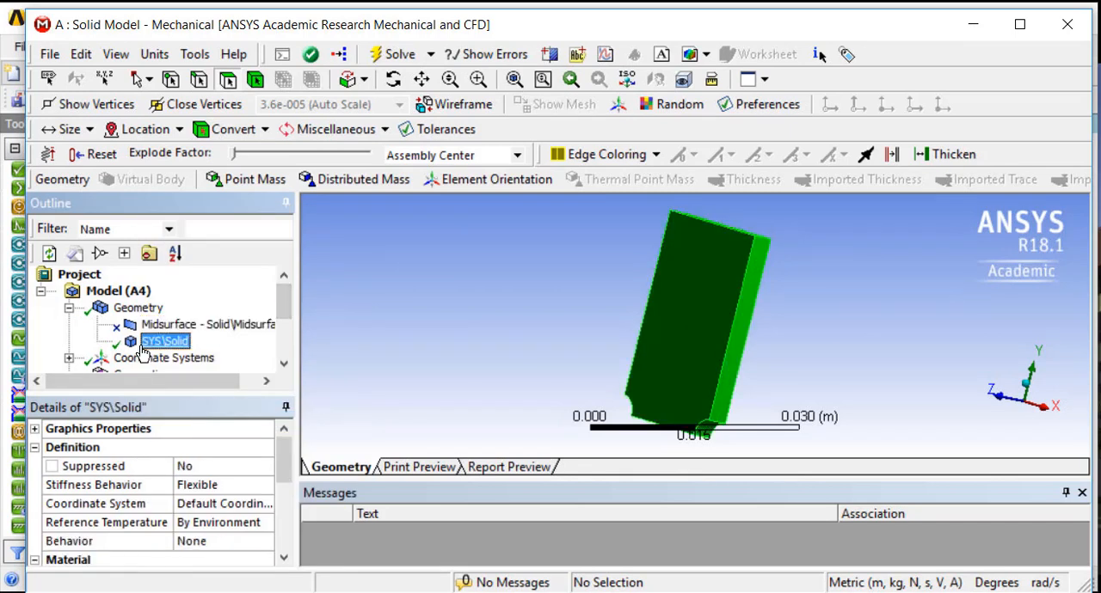
pyautogui.scroll(-1, 158, 338)
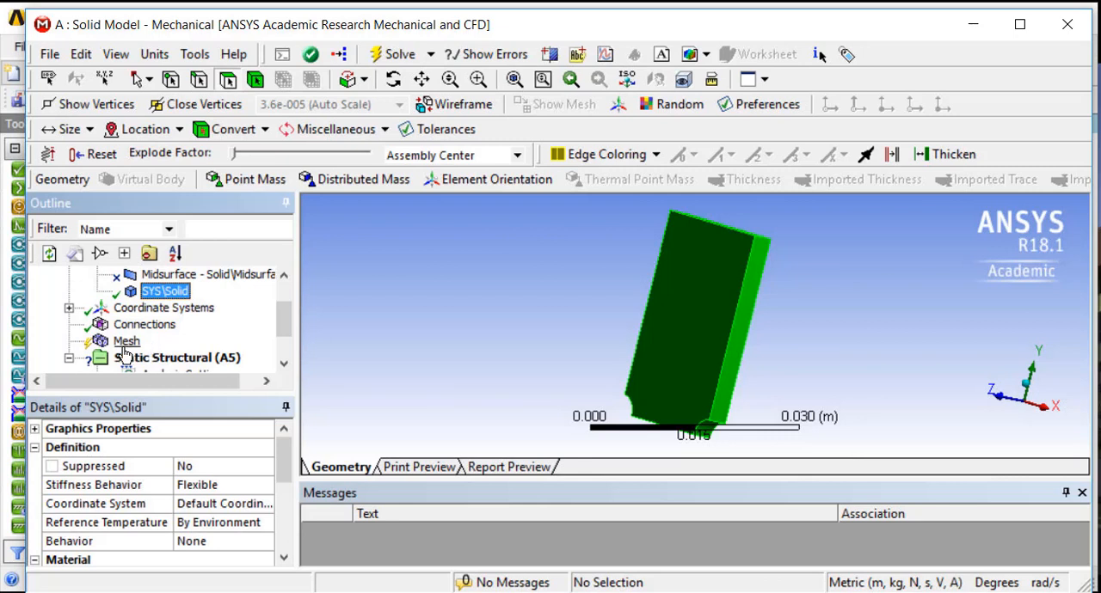
# Assign the PLA material to the solid body in the Solid Model's geometry
pyautogui.scroll(1, 129, 344)
pyautogui.scroll(-1, 134, 351)
pyautogui.scroll(1, 133, 342)
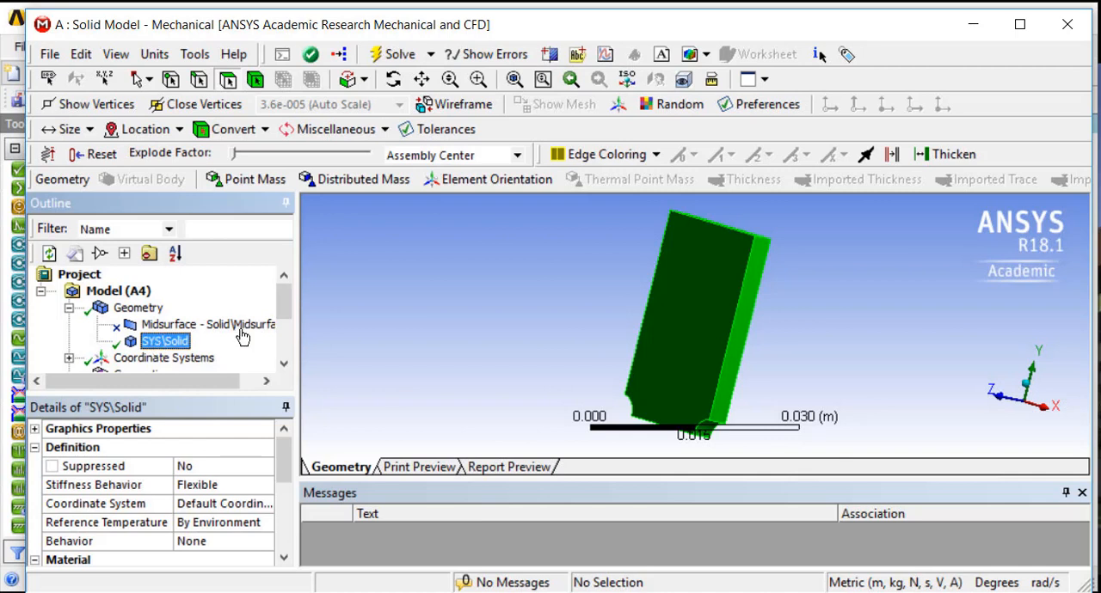
pyautogui.moveTo(283, 457); pyautogui.dragTo(283, 475)
pyautogui.click(189, 525)
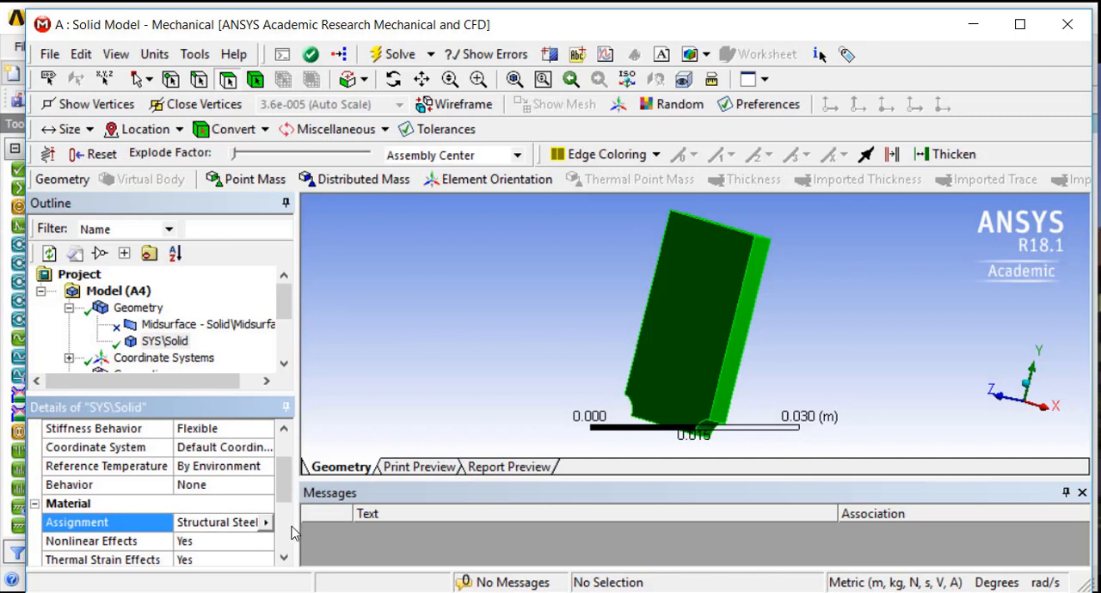
pyautogui.click(267, 523)
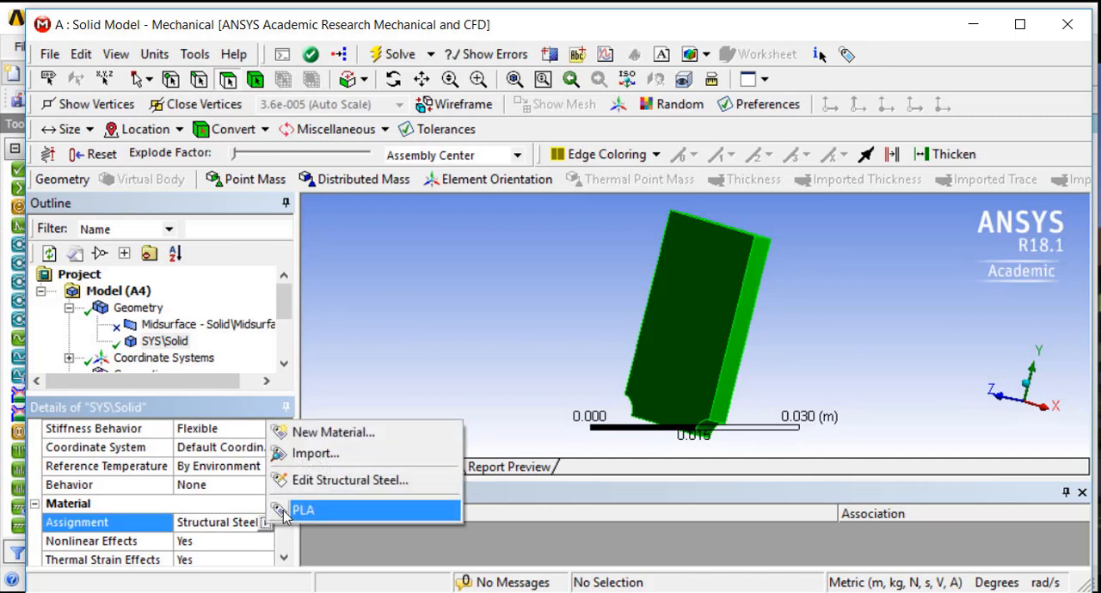
pyautogui.click(283, 510)
pyautogui.scroll(-3, 196, 510)
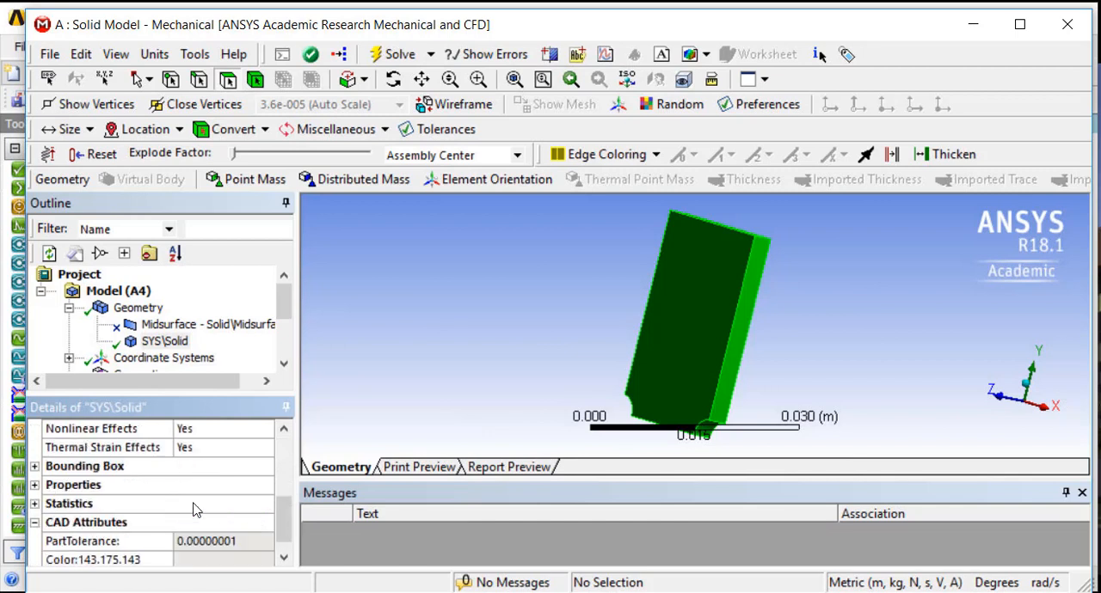
pyautogui.scroll(4, 194, 510)
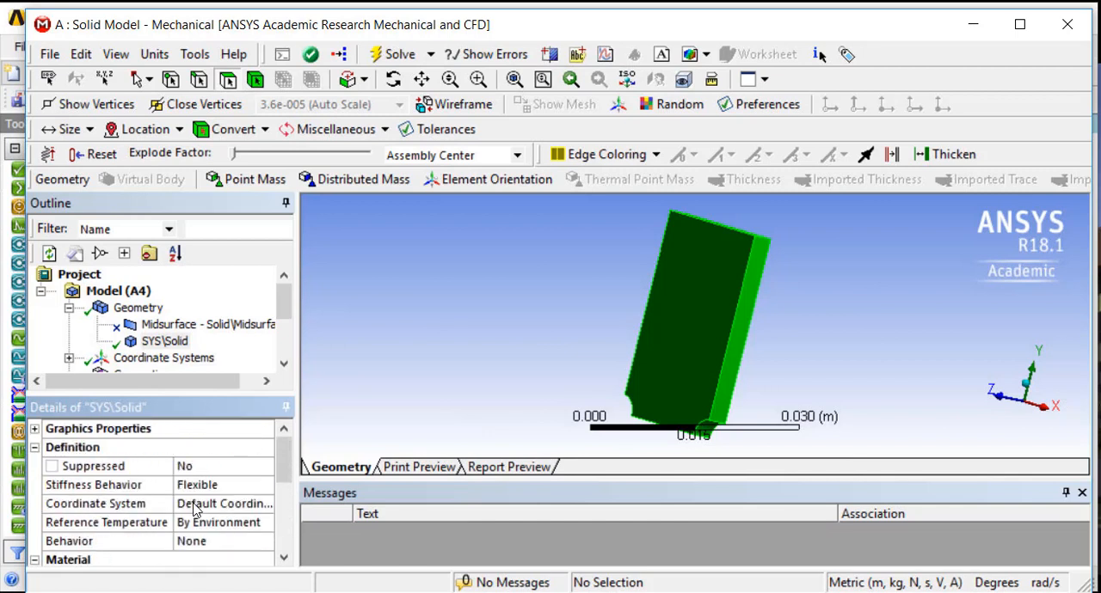
# Check the coordinate systems and connections, and generate the solid body's mesh with the default settings
pyautogui.moveTo(277, 303); pyautogui.dragTo(277, 324)
pyautogui.click(136, 326)
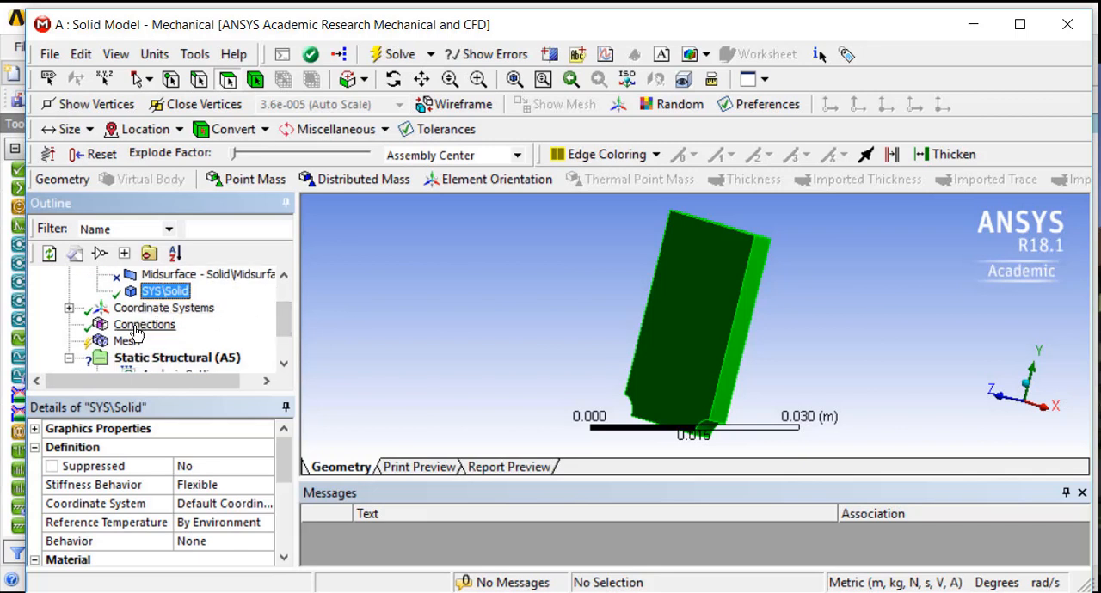
pyautogui.click(160, 310)
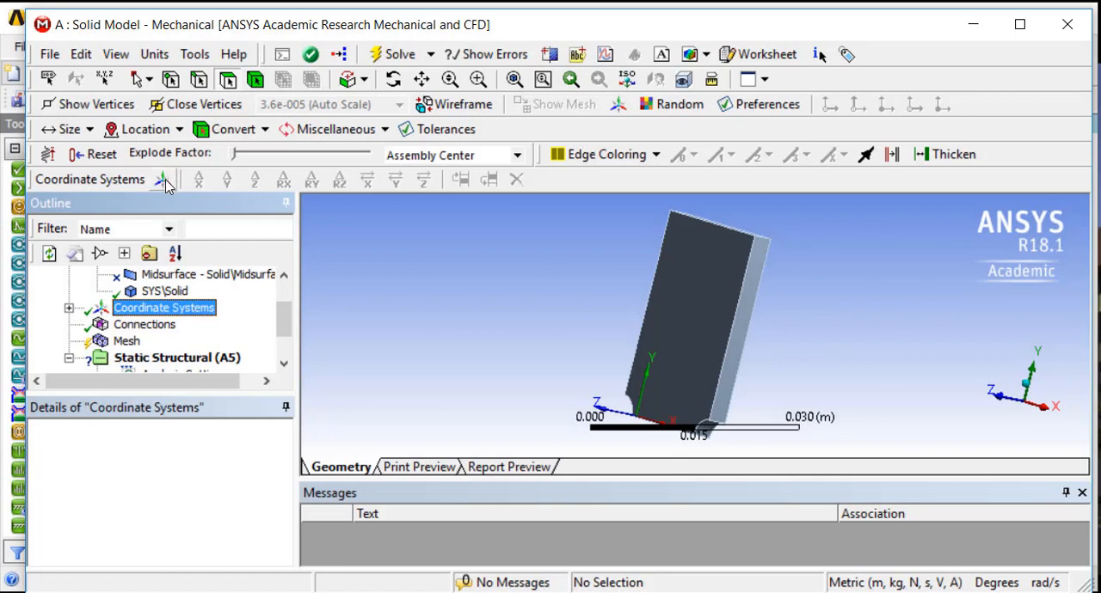
pyautogui.click(128, 327)
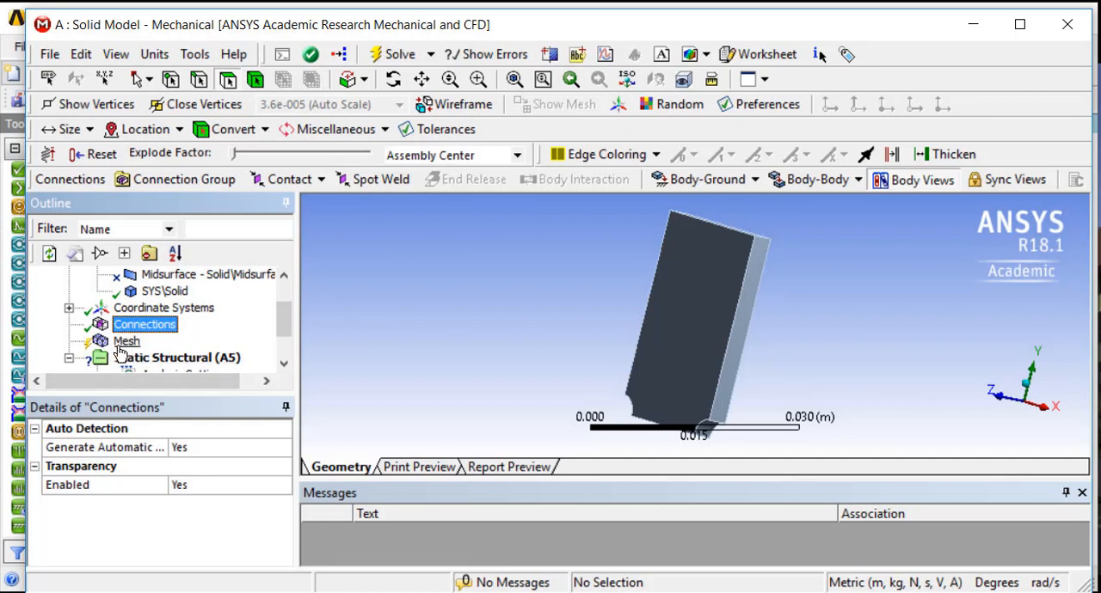
pyautogui.click(125, 343)
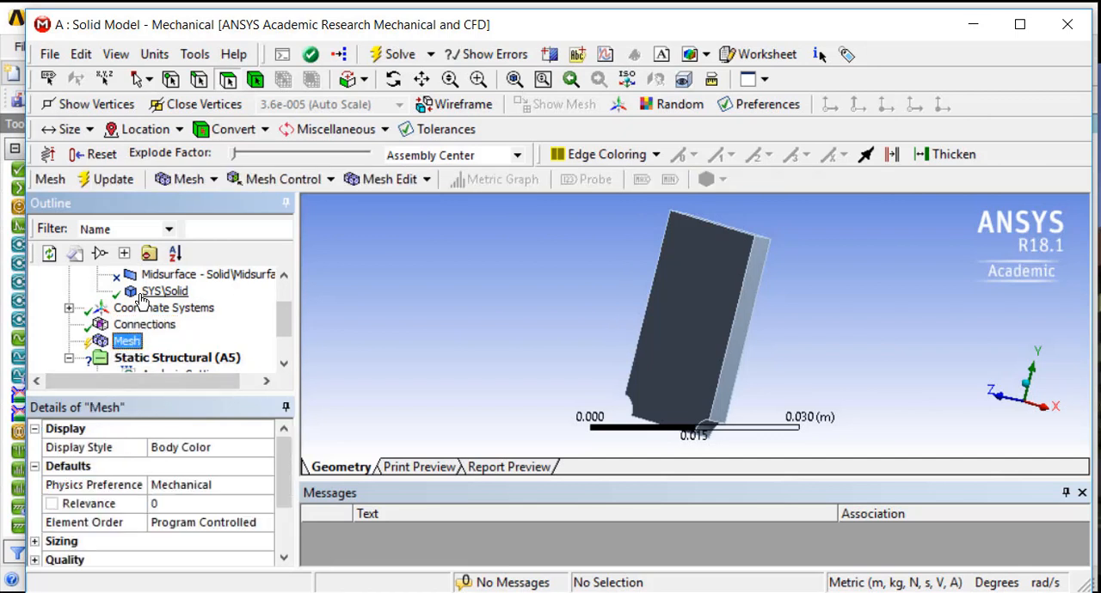
pyautogui.click(105, 180)
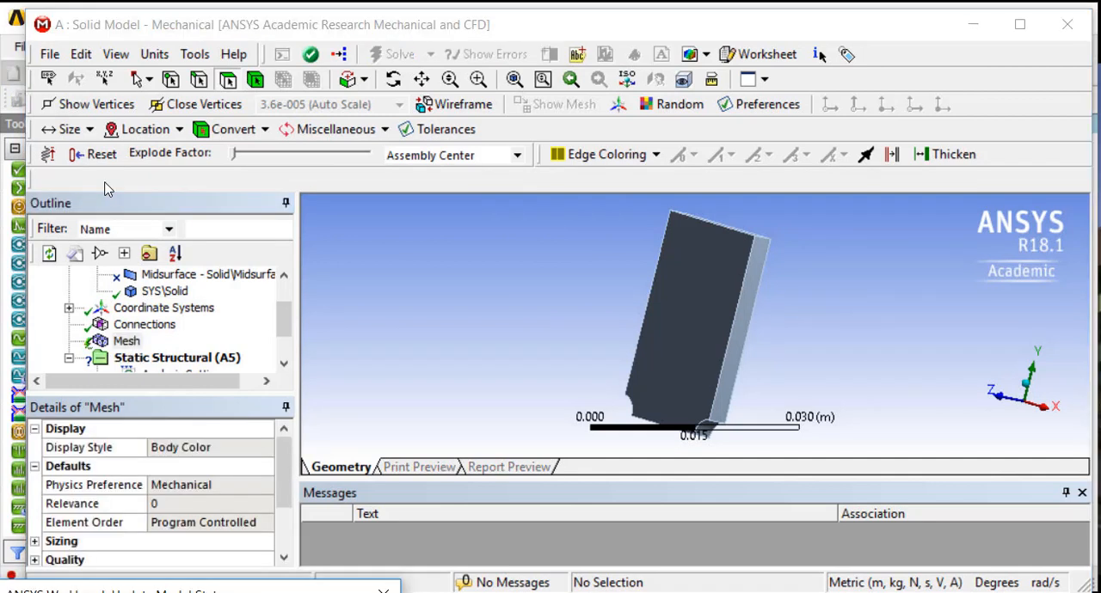
pyautogui.moveTo(537, 328); pyautogui.dragTo(634, 364, button='middle')
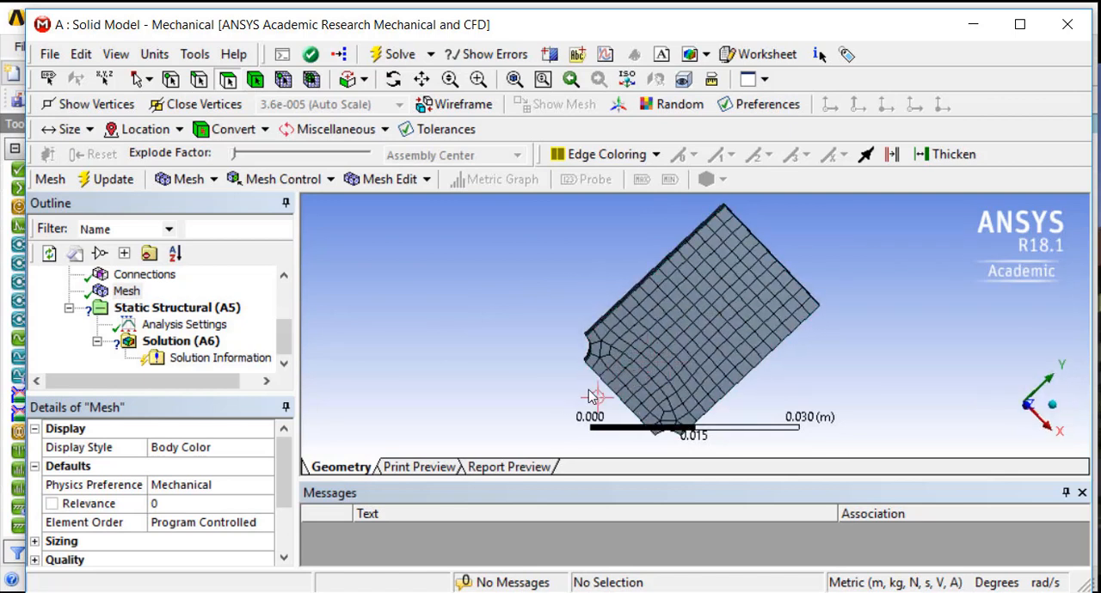
pyautogui.scroll(-3, 584, 396)
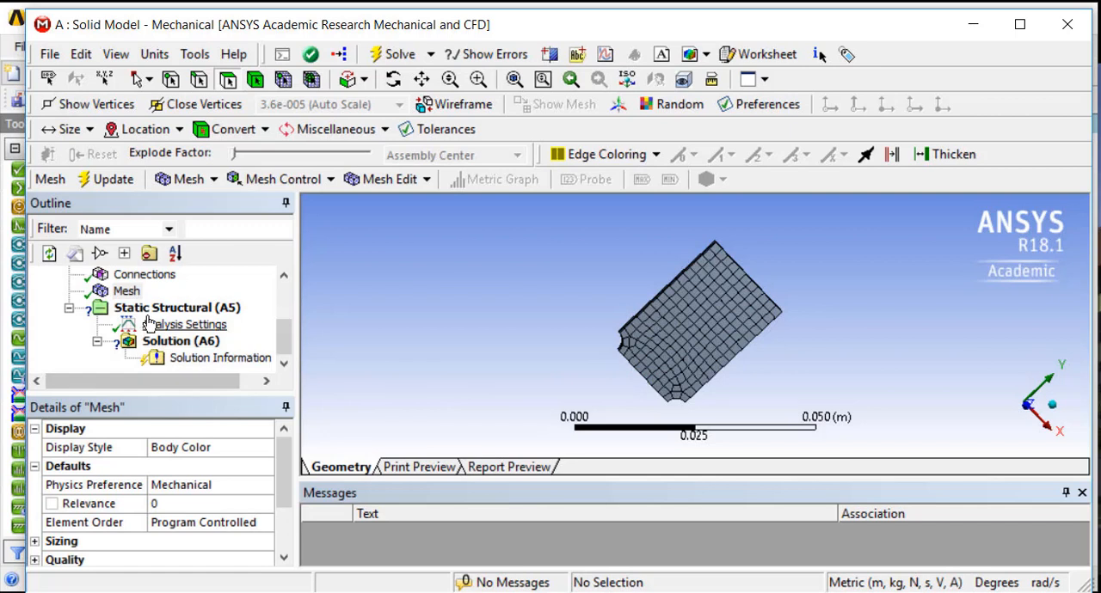
# Set the mesh metric to Element Quality in the mesh's quality settings
pyautogui.click(127, 293)
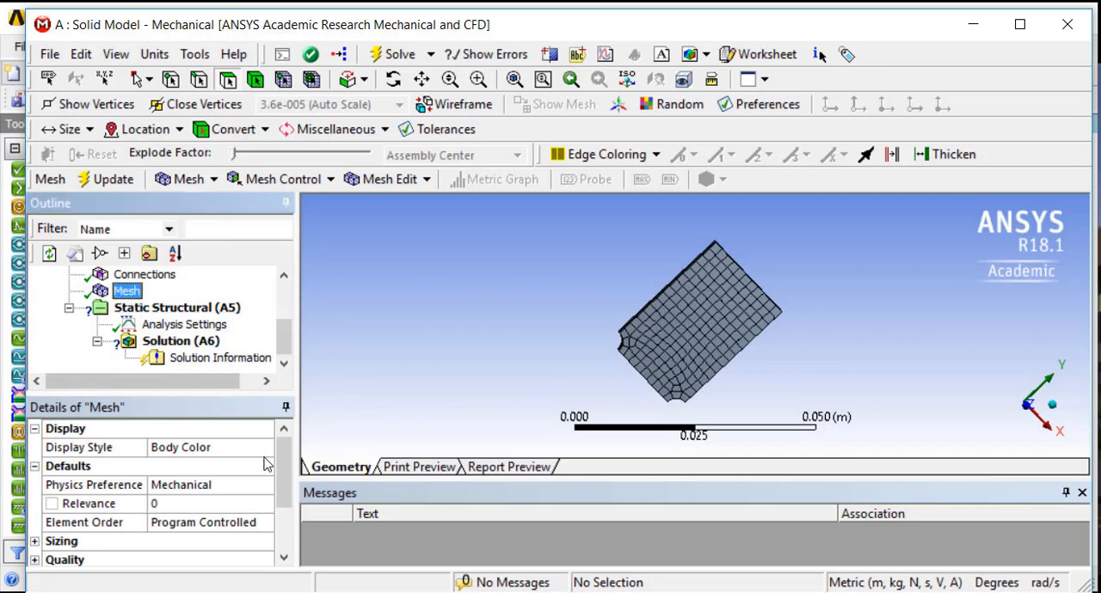
pyautogui.click(284, 463)
pyautogui.scroll(-1, 284, 463)
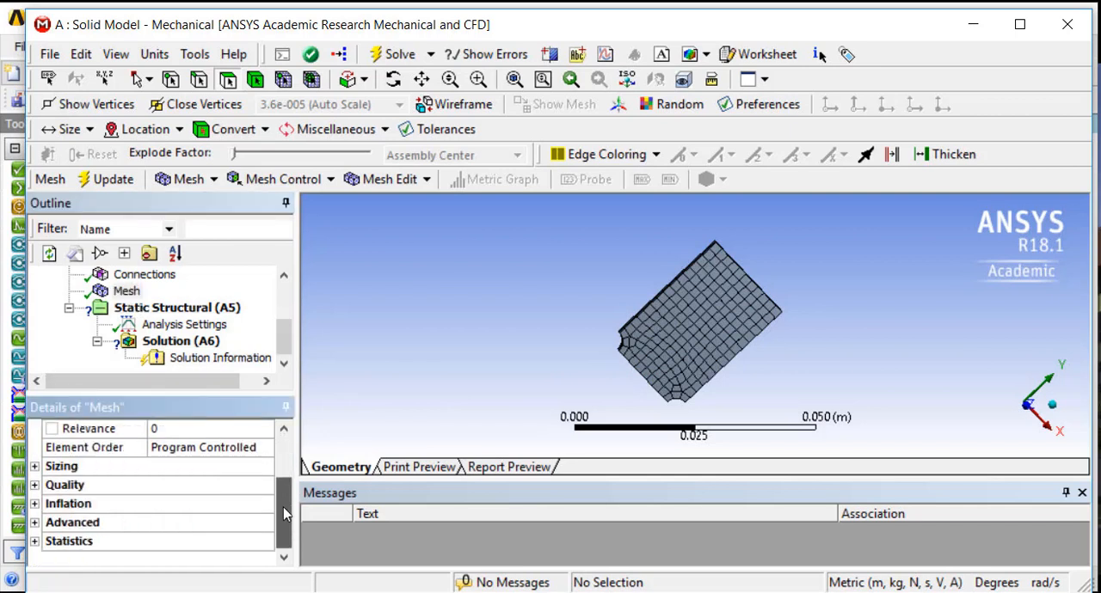
pyautogui.click(35, 467)
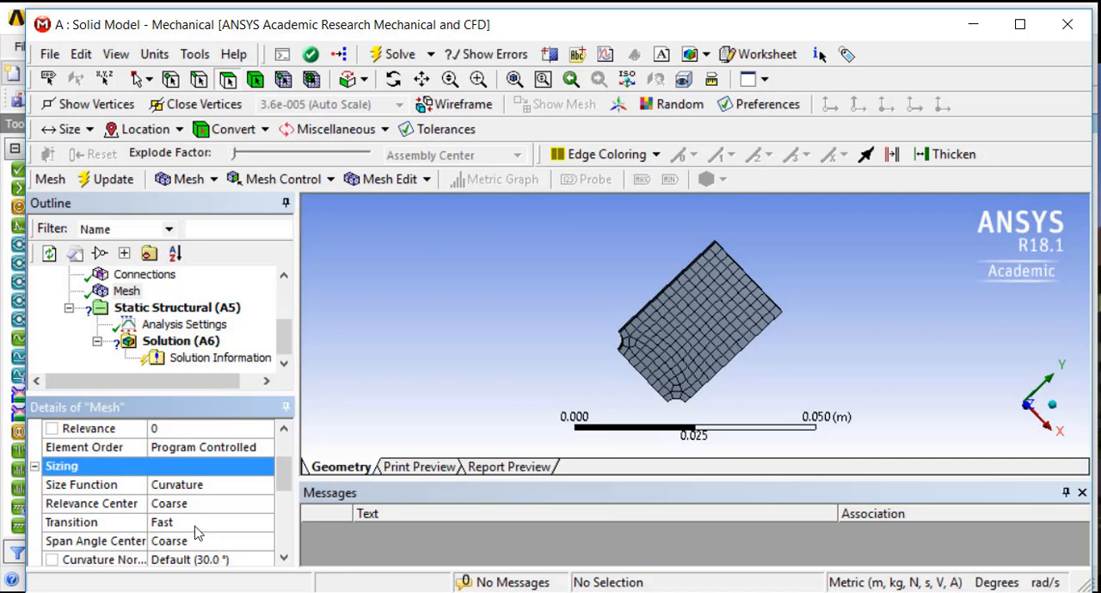
pyautogui.moveTo(284, 487); pyautogui.dragTo(286, 534)
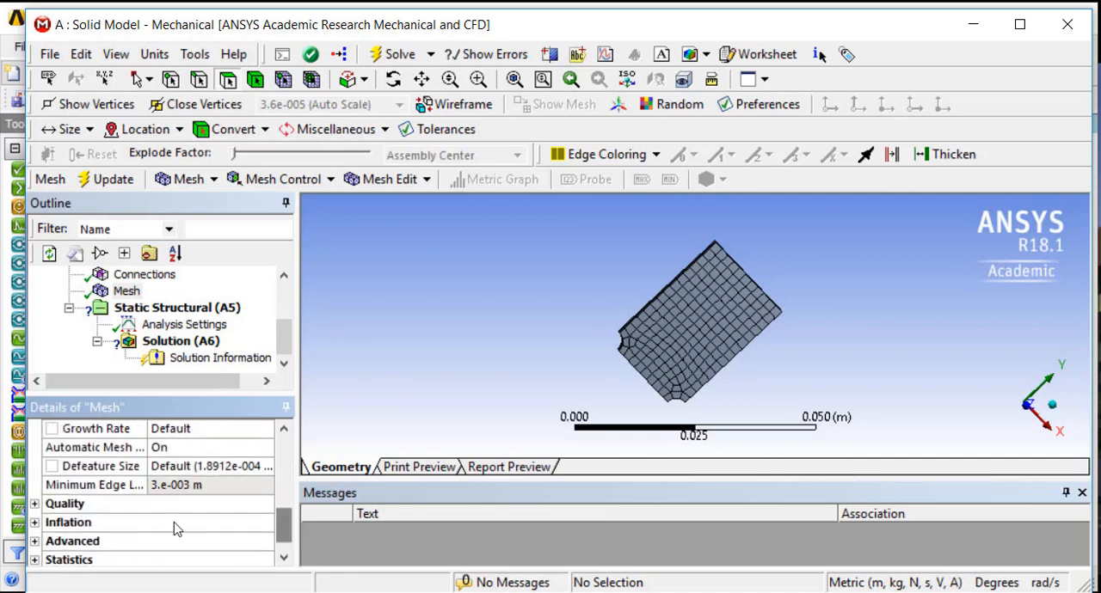
pyautogui.click(34, 504)
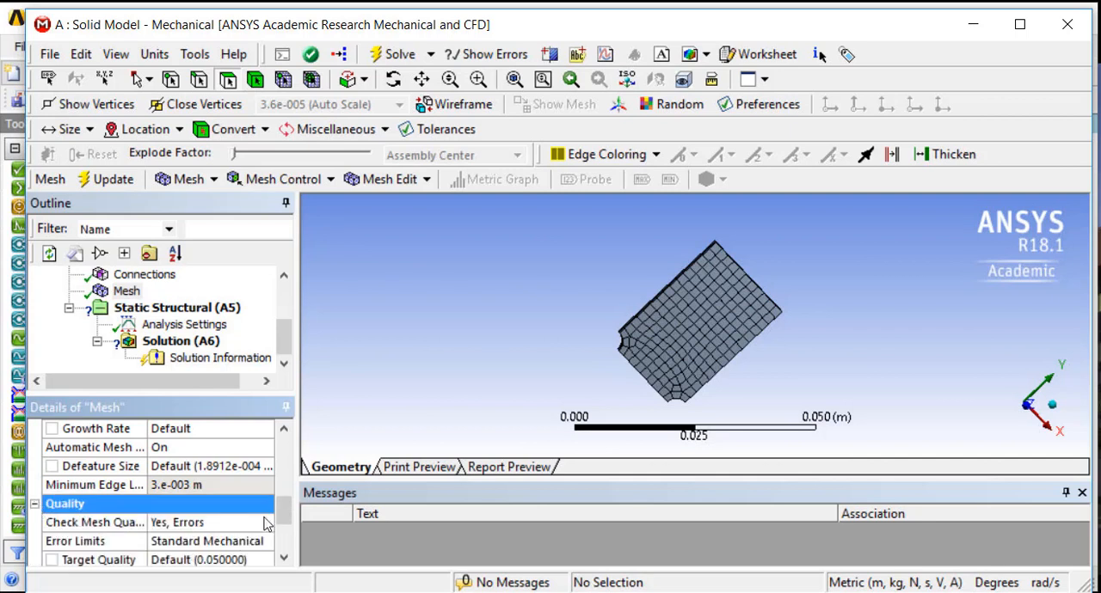
pyautogui.scroll(-4, 231, 507)
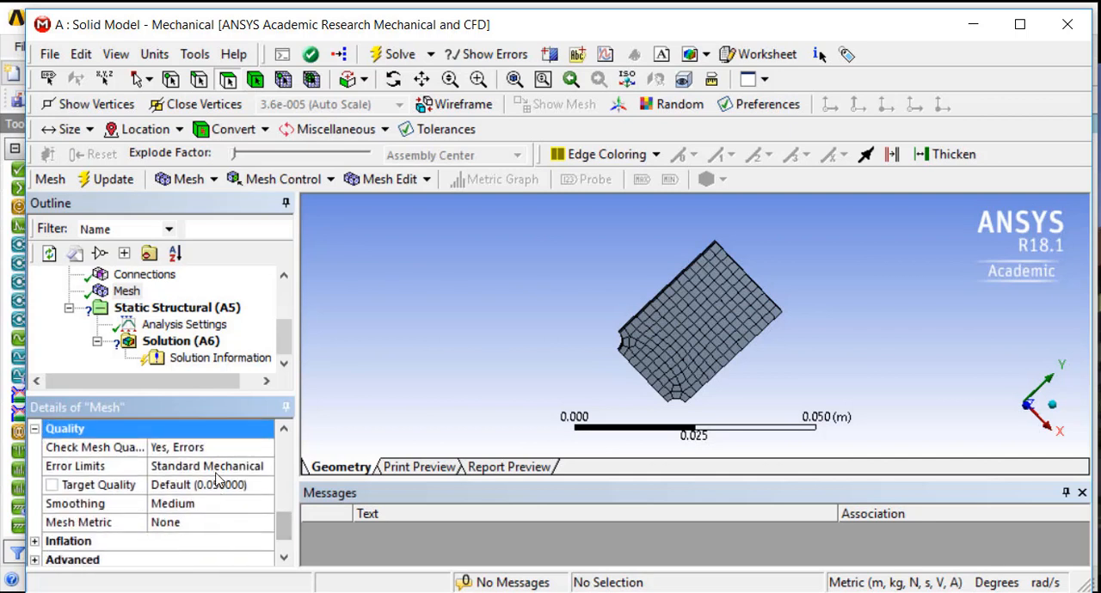
pyautogui.click(226, 465)
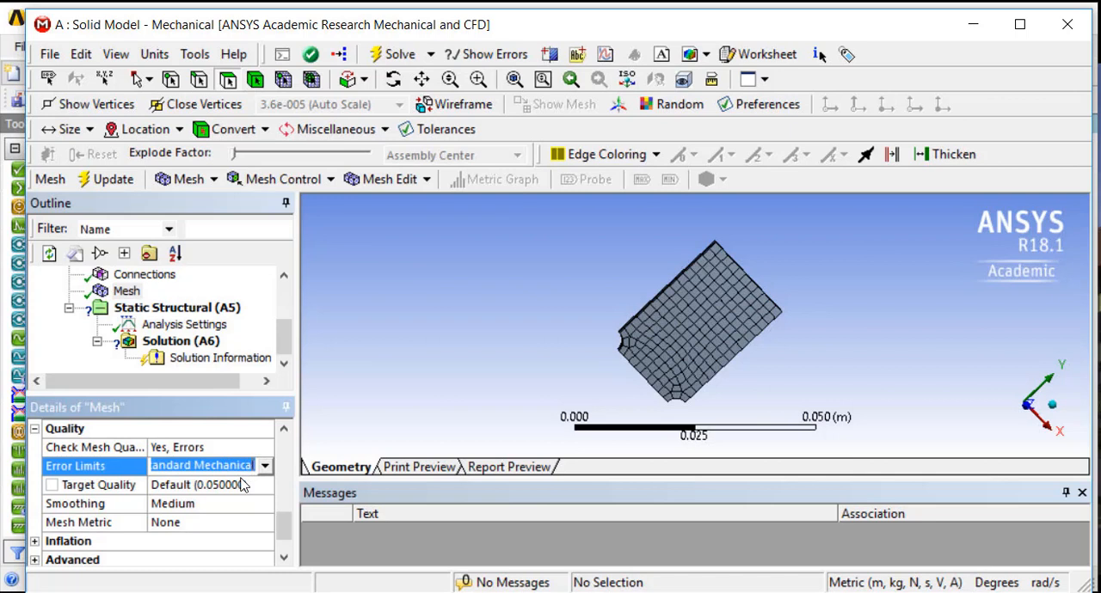
pyautogui.click(205, 521)
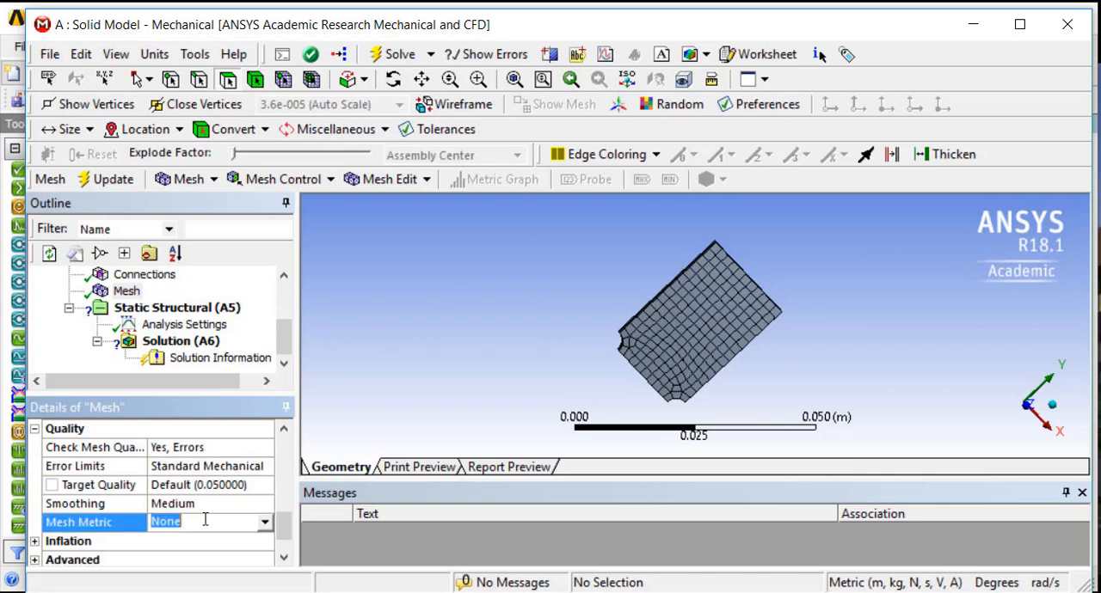
pyautogui.click(265, 523)
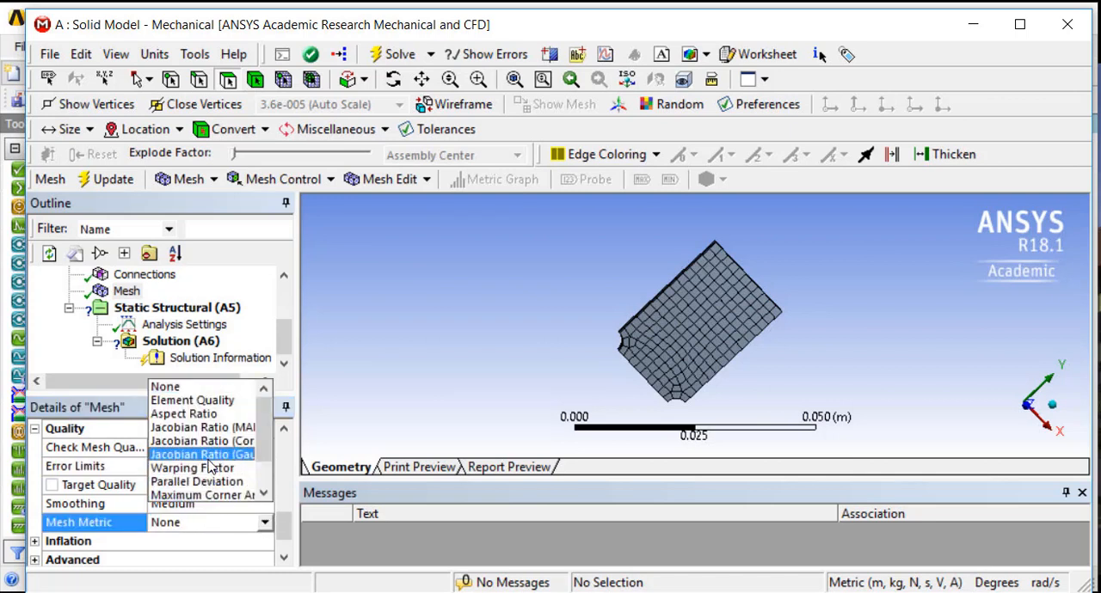
pyautogui.click(209, 401)
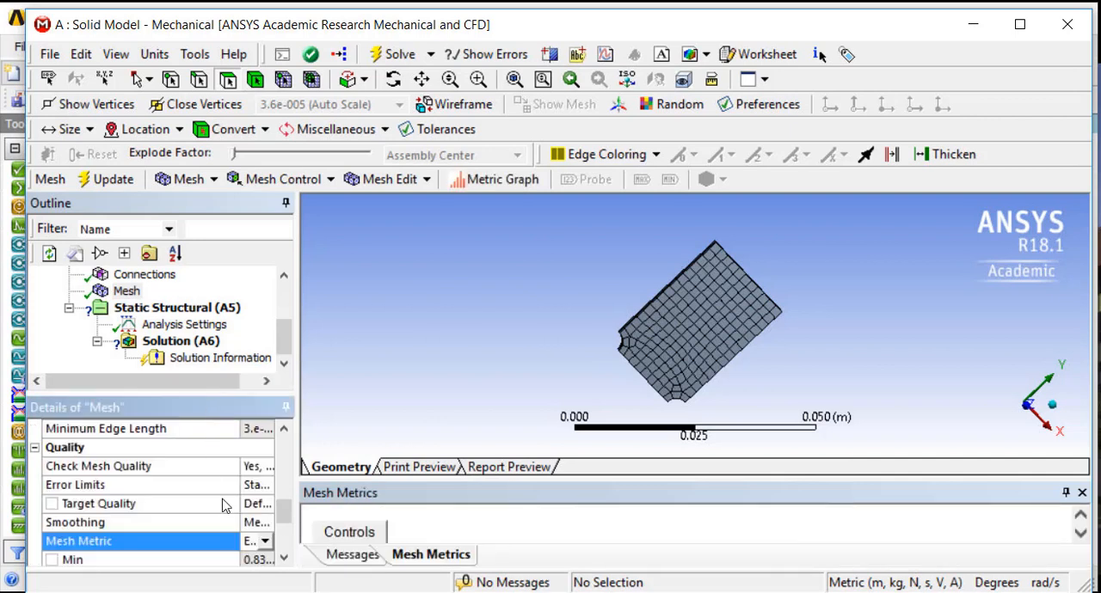
# Mark the average element quality of the mesh as an output parameter
pyautogui.moveTo(284, 513); pyautogui.dragTo(283, 530)
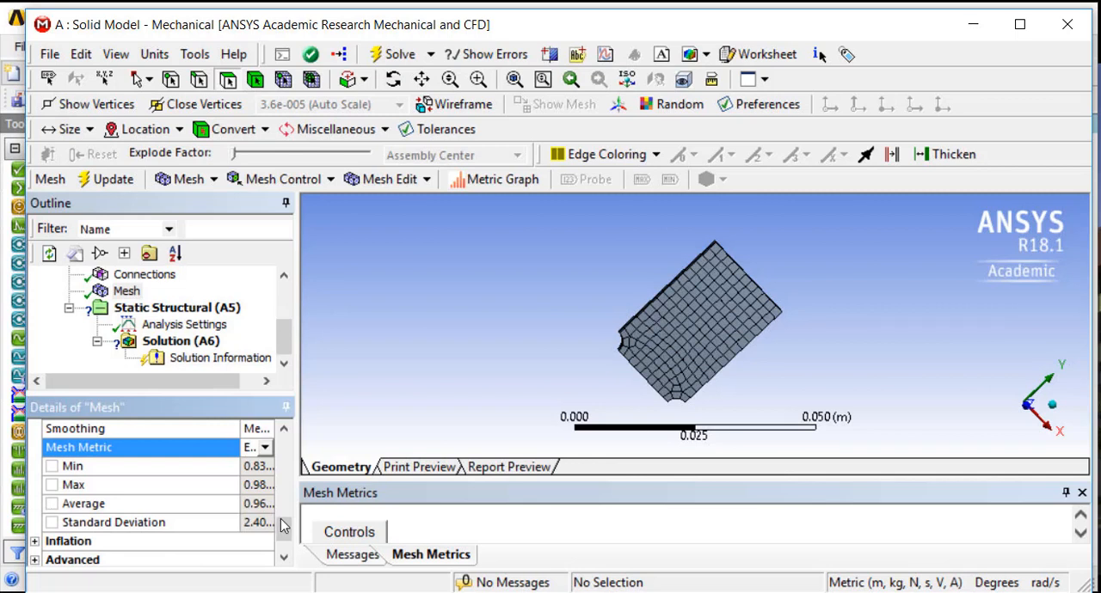
pyautogui.click(52, 505)
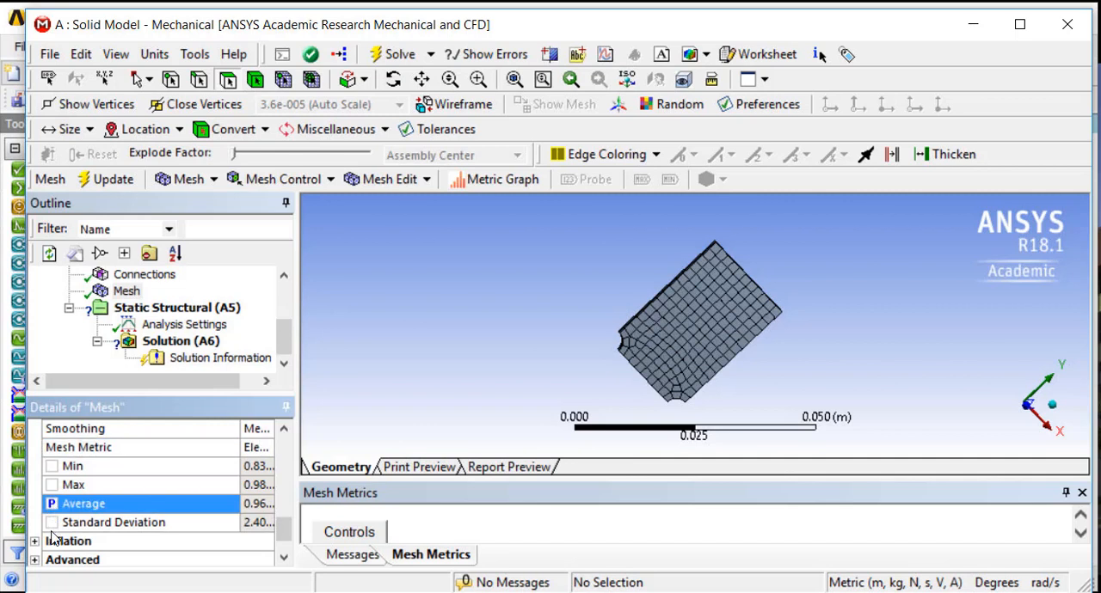
pyautogui.scroll(5, 52, 515)
pyautogui.scroll(-1, 50, 482)
pyautogui.scroll(-2, 50, 482)
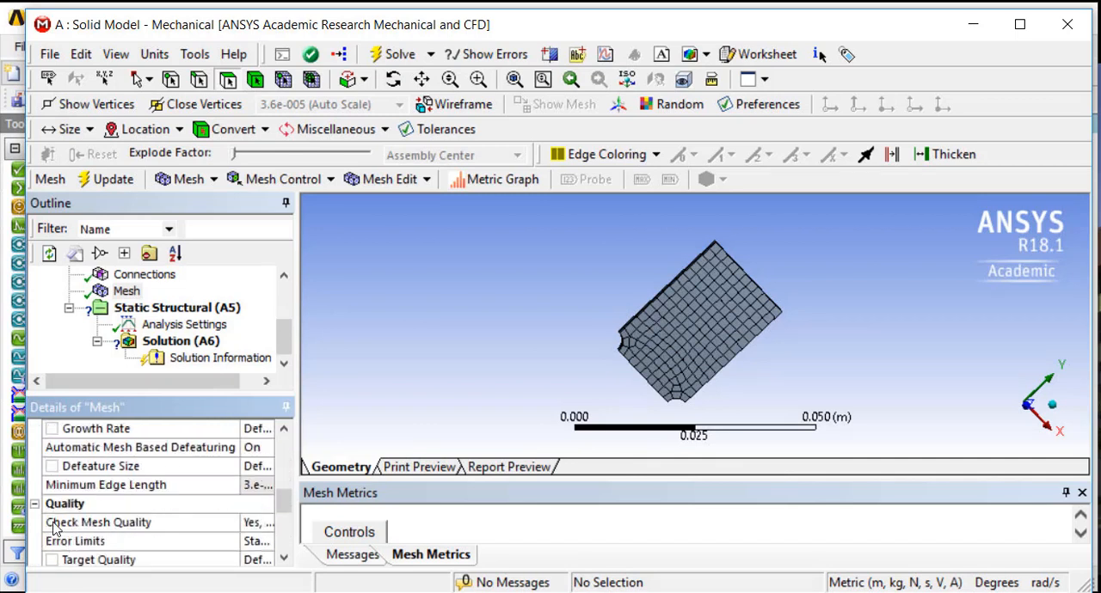
pyautogui.scroll(-3, 52, 522)
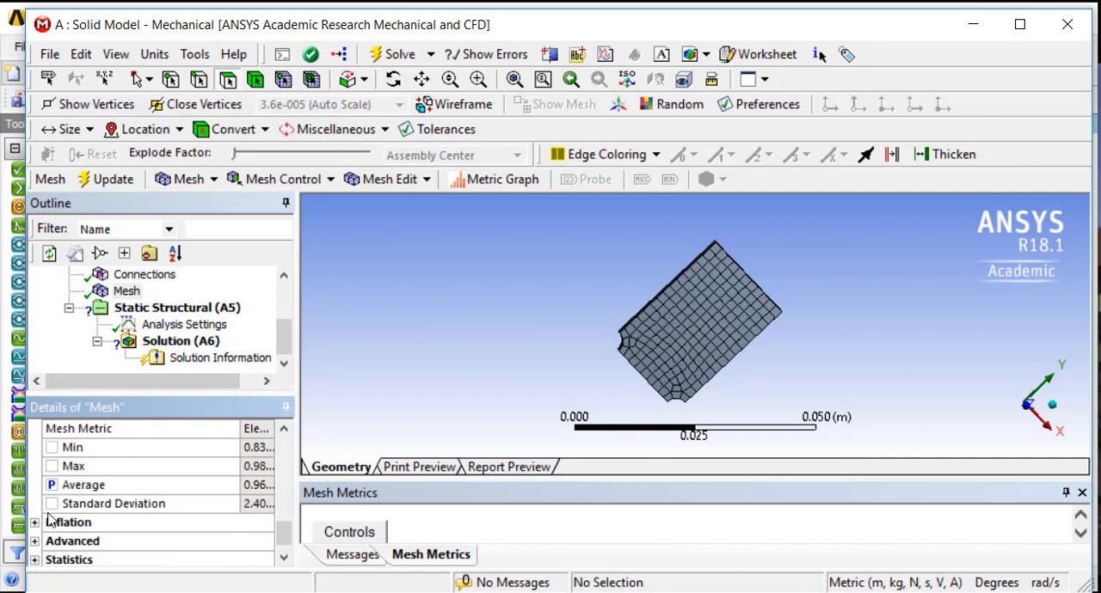
# Expand the mesh statistics and mark the number of nodes as an output parameter
pyautogui.scroll(-1, 49, 525)
pyautogui.click(35, 542)
pyautogui.scroll(-1, 38, 542)
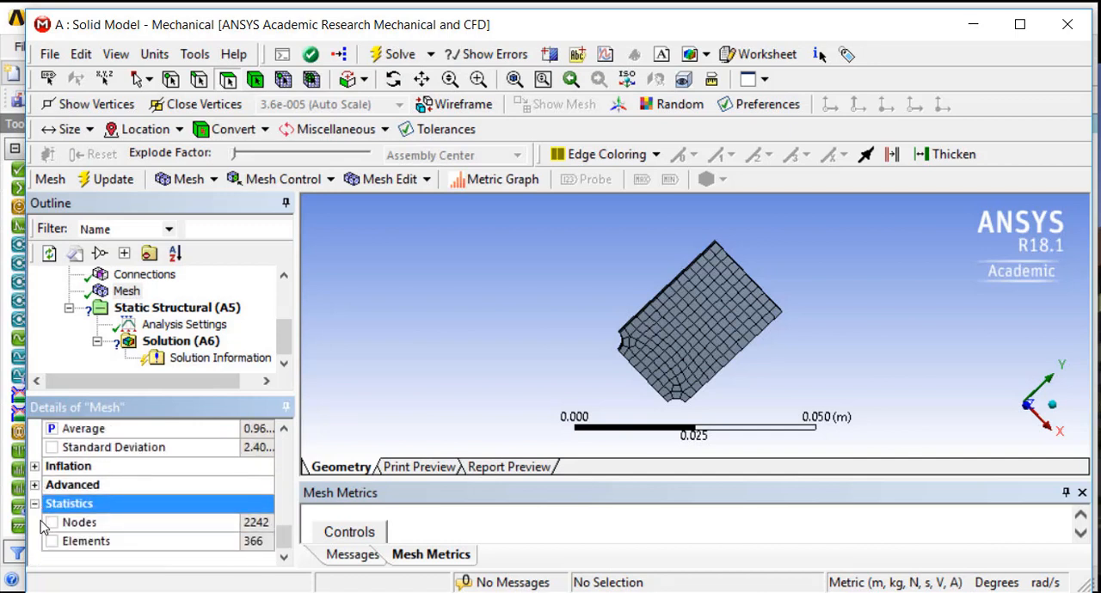
pyautogui.click(53, 525)
pyautogui.scroll(10, 53, 527)
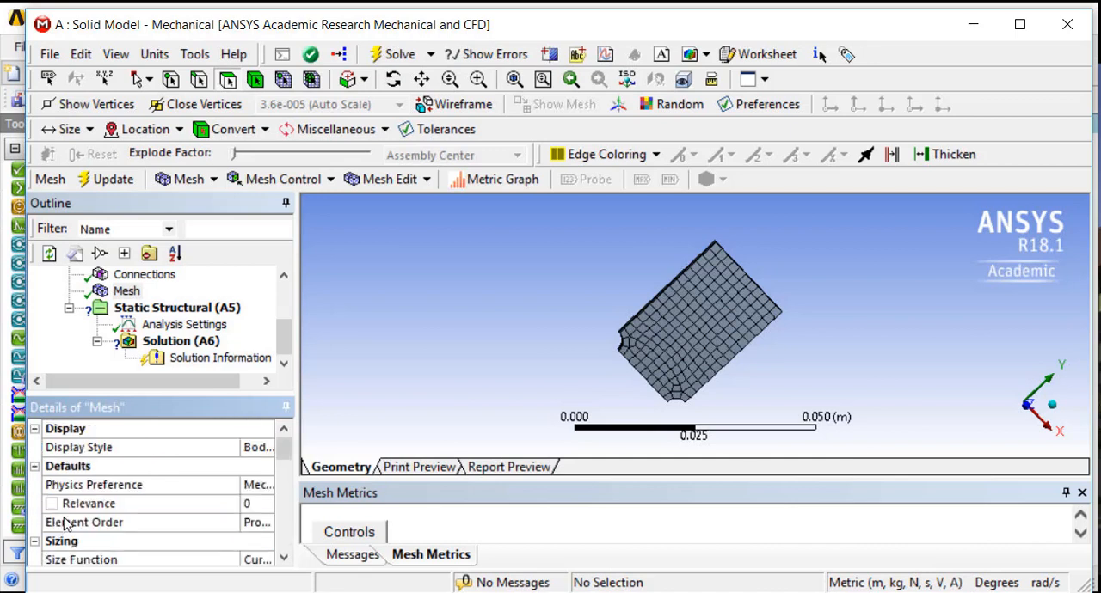
pyautogui.scroll(-6, 86, 520)
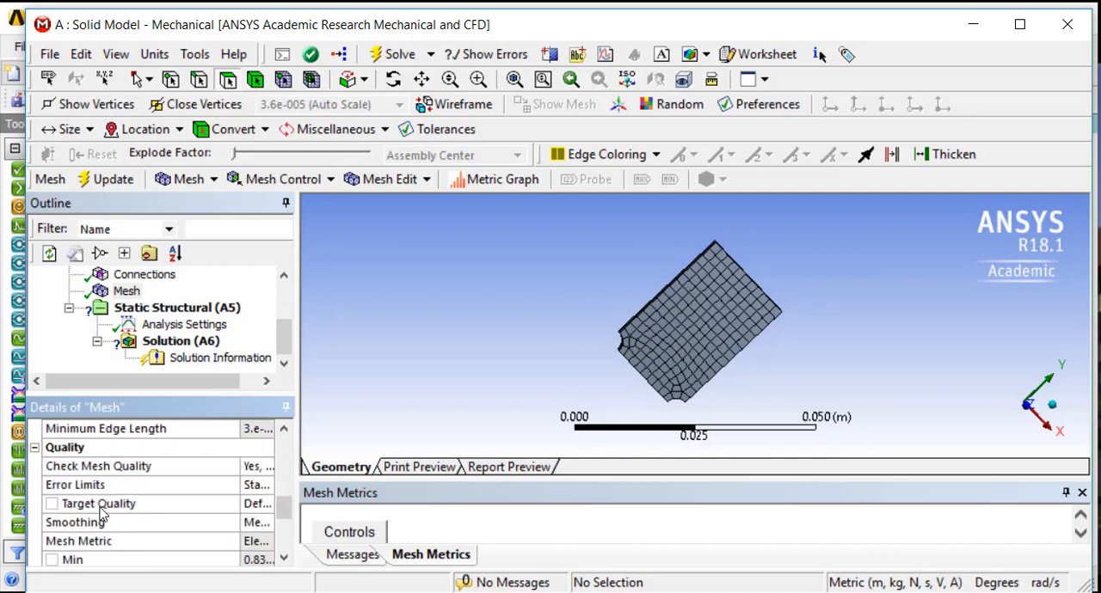
pyautogui.scroll(8, 90, 516)
pyautogui.scroll(5, 137, 345)
pyautogui.scroll(-5, 133, 353)
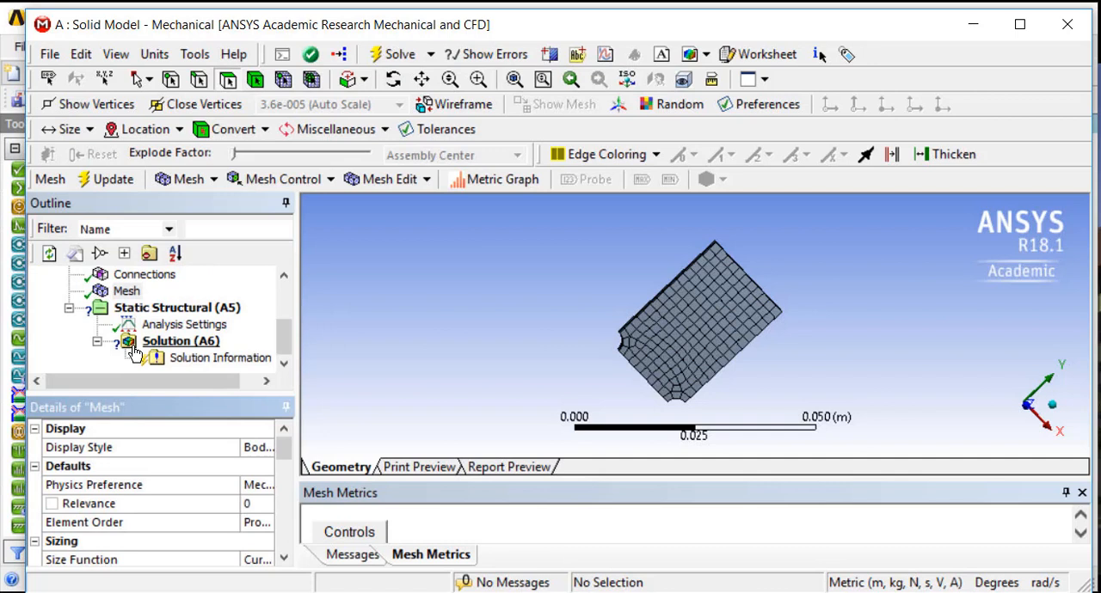
# Insert a Sizing control under the Solid Model's mesh
pyautogui.click(128, 292)
pyautogui.click(292, 180)
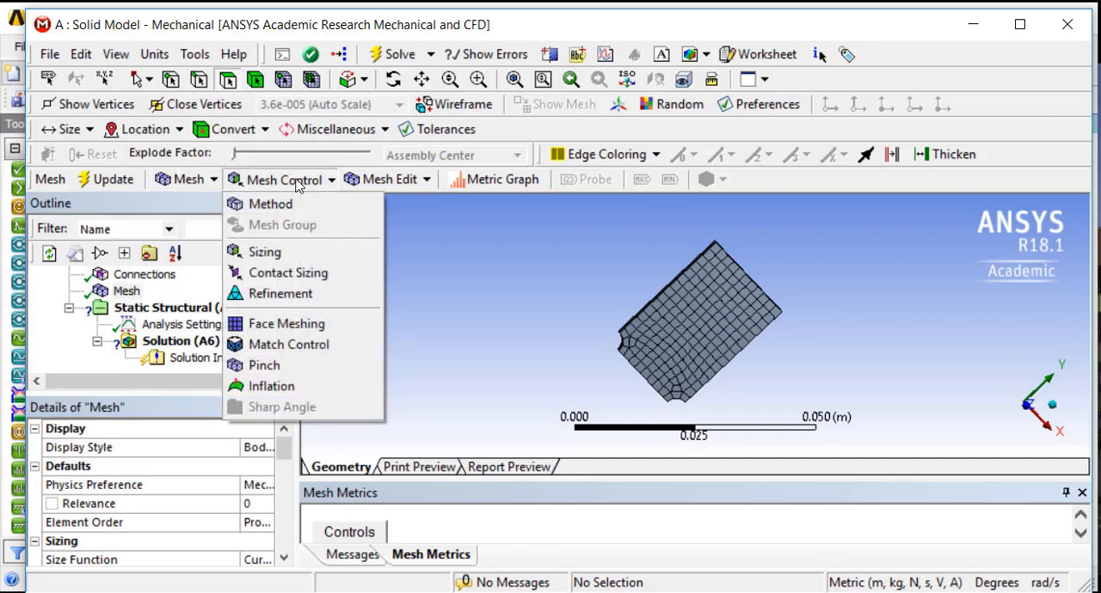
pyautogui.click(276, 253)
pyautogui.click(148, 310)
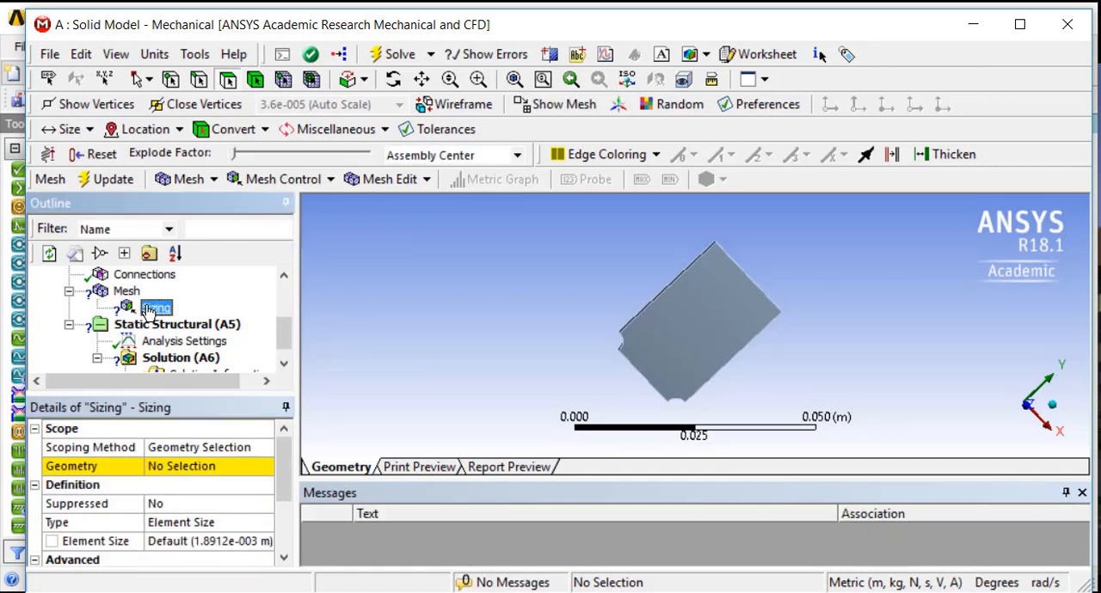
# Scope the sizing control to the two cylindrical notch faces at the plate's corners
pyautogui.click(228, 80)
pyautogui.moveTo(504, 373); pyautogui.dragTo(629, 347, button='middle')
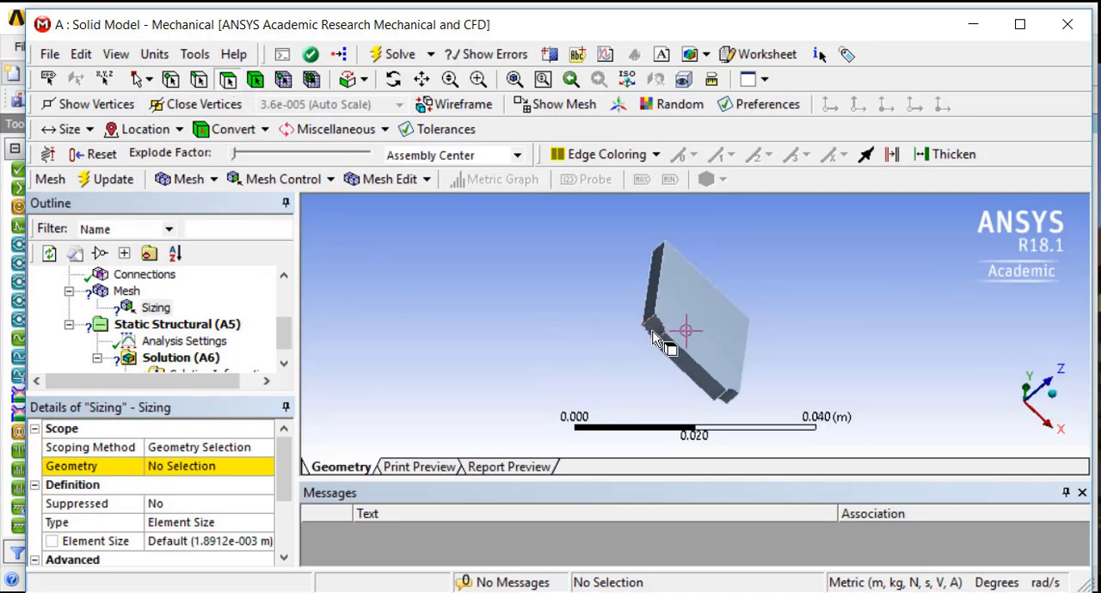
pyautogui.click(655, 331)
pyautogui.keyDown('ctrl'); pyautogui.click(728, 396); pyautogui.keyUp('ctrl')
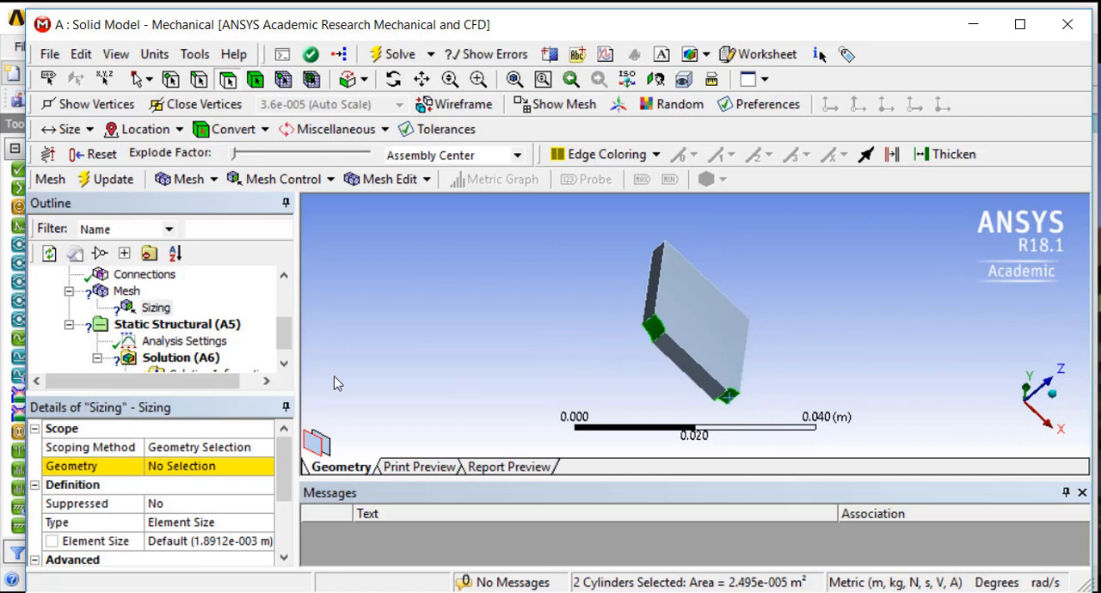
pyautogui.click(176, 466)
pyautogui.click(172, 466)
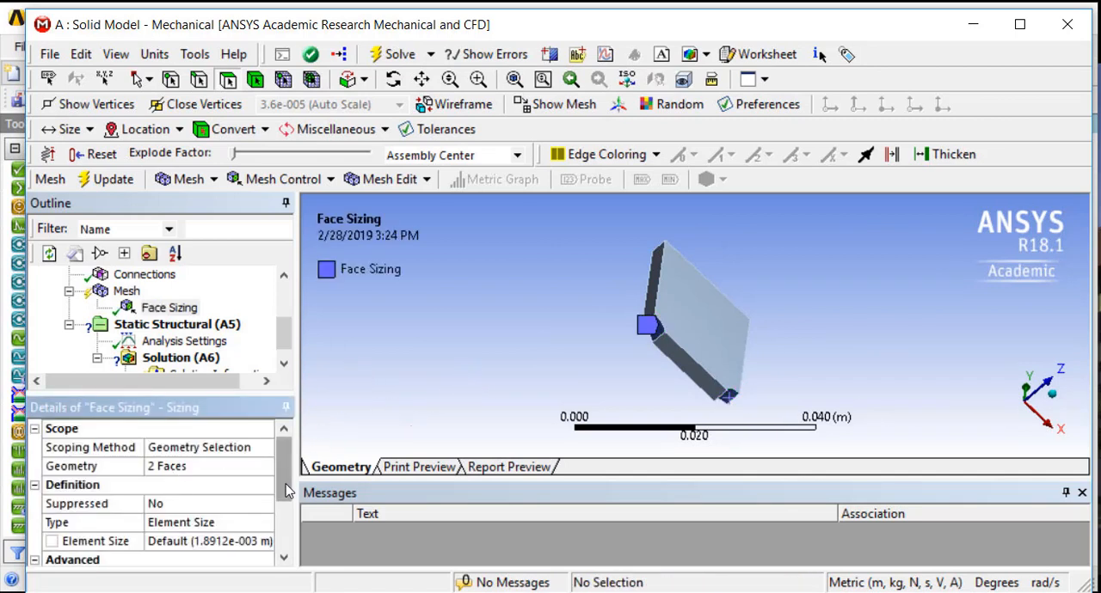
# Set the element size of the notch faces' sizing control to 0.003 m
pyautogui.click(159, 541)
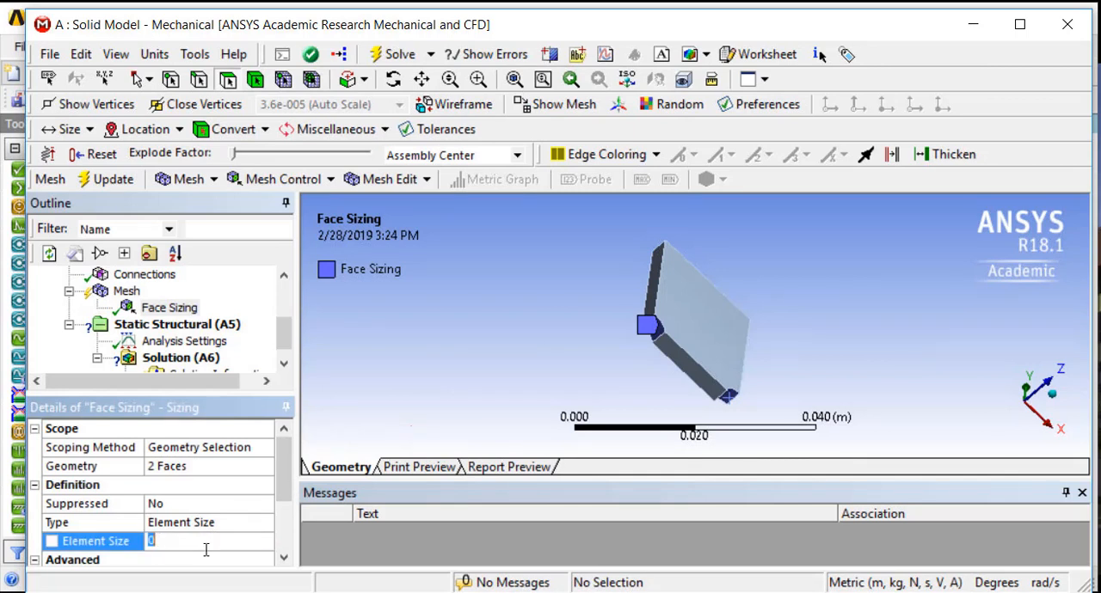
pyautogui.press('Return')
pyautogui.click(247, 540)
pyautogui.press('Return')
# Set the growth rate of the notch faces' sizing control to 1.1
pyautogui.moveTo(289, 469); pyautogui.dragTo(287, 508)
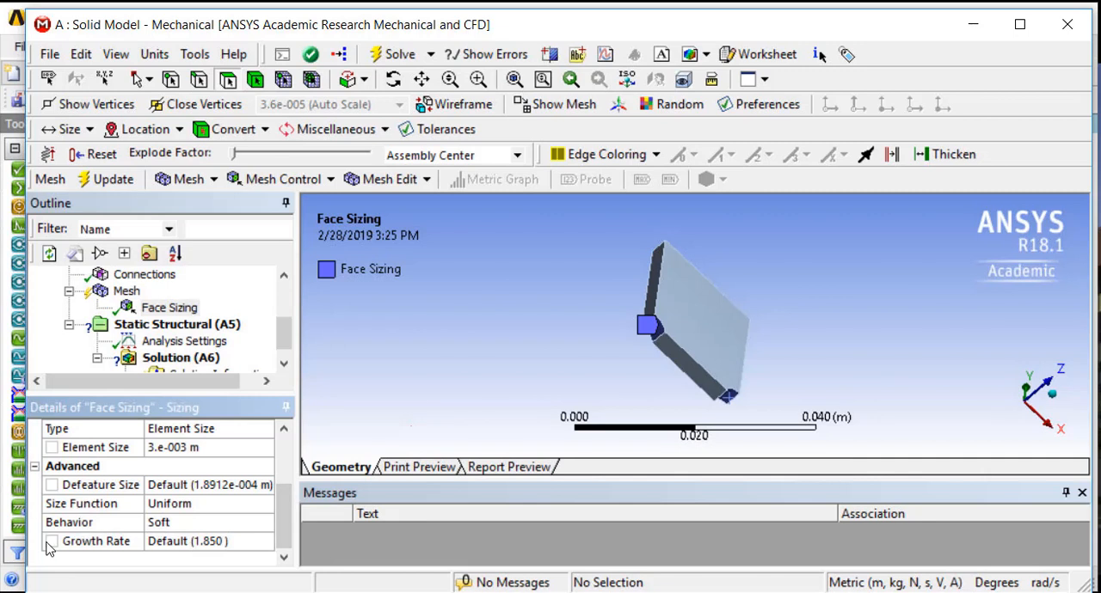
pyautogui.moveTo(537, 381)
pyautogui.mouseDown(button='middle')
pyautogui.moveTo(456, 386)
pyautogui.moveTo(548, 375)
pyautogui.mouseUp(button='middle')
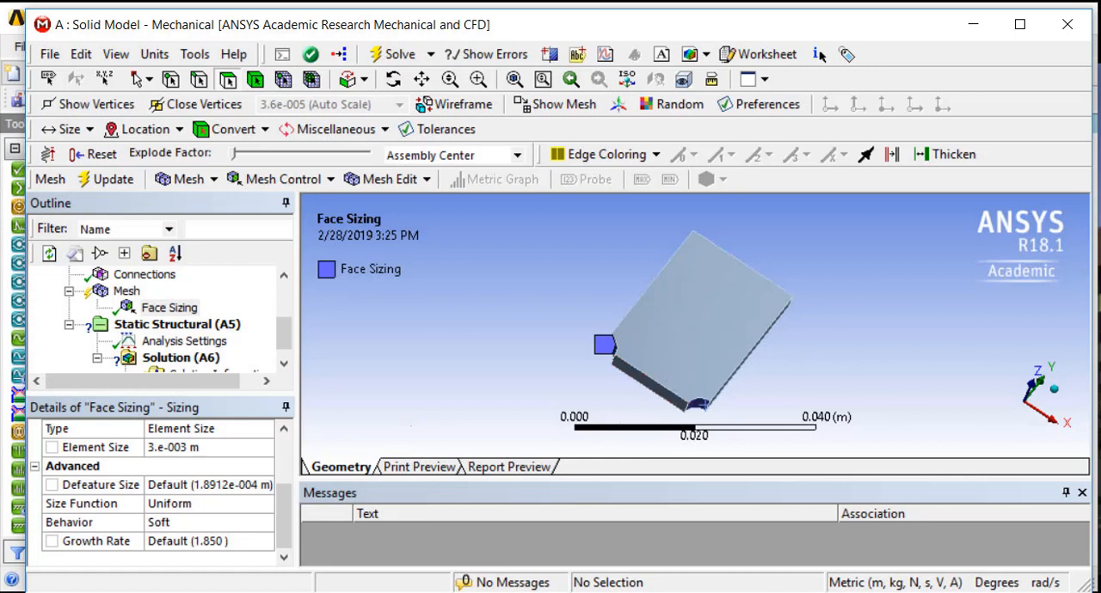
pyautogui.click(218, 541)
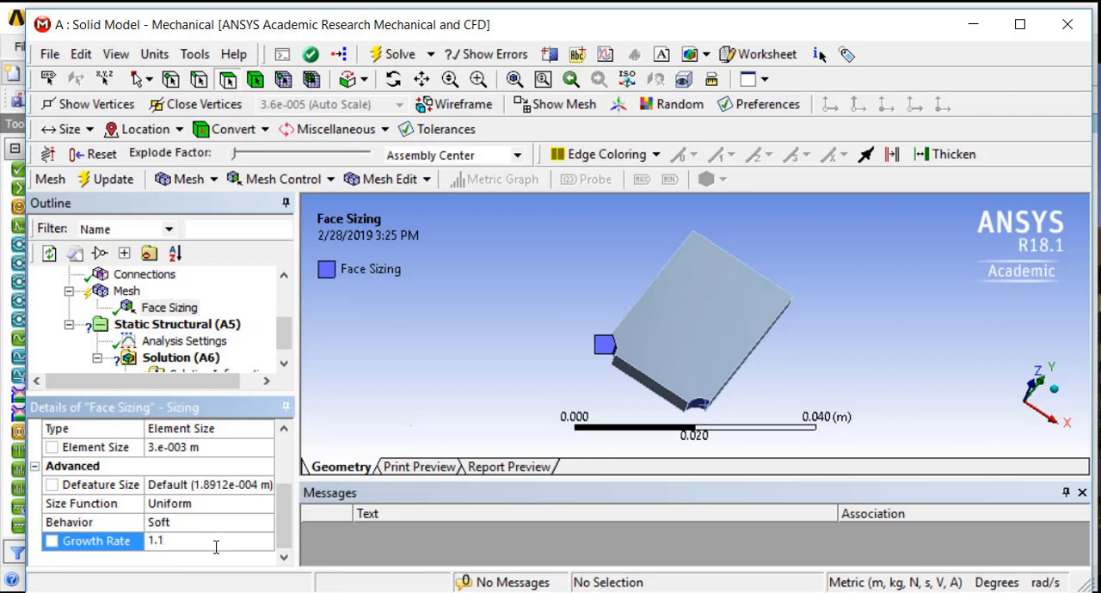
pyautogui.scroll(2, 216, 547)
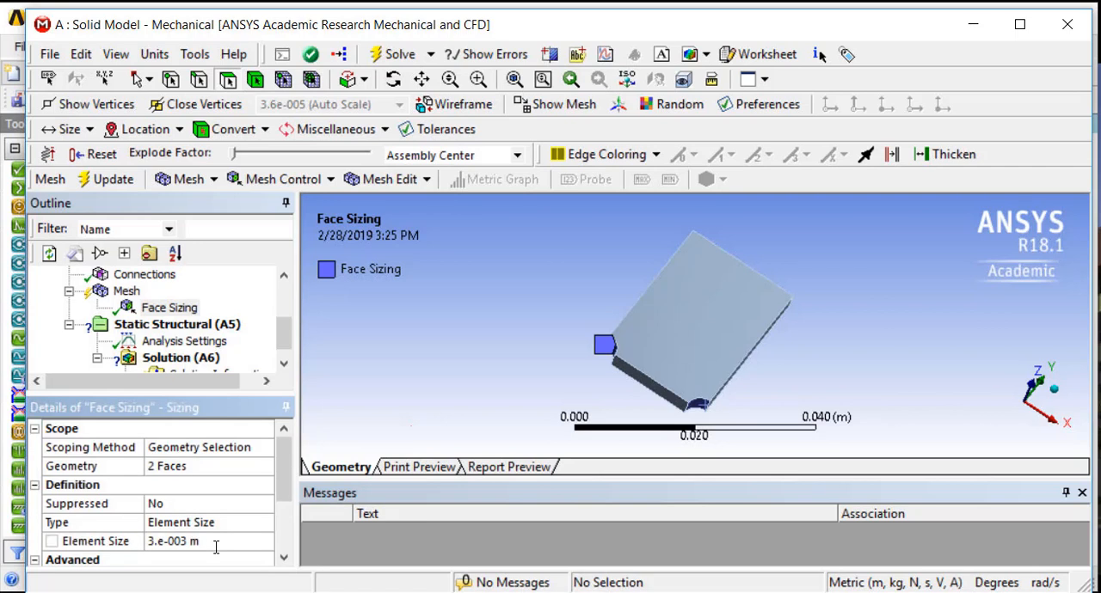
pyautogui.scroll(-2, 215, 547)
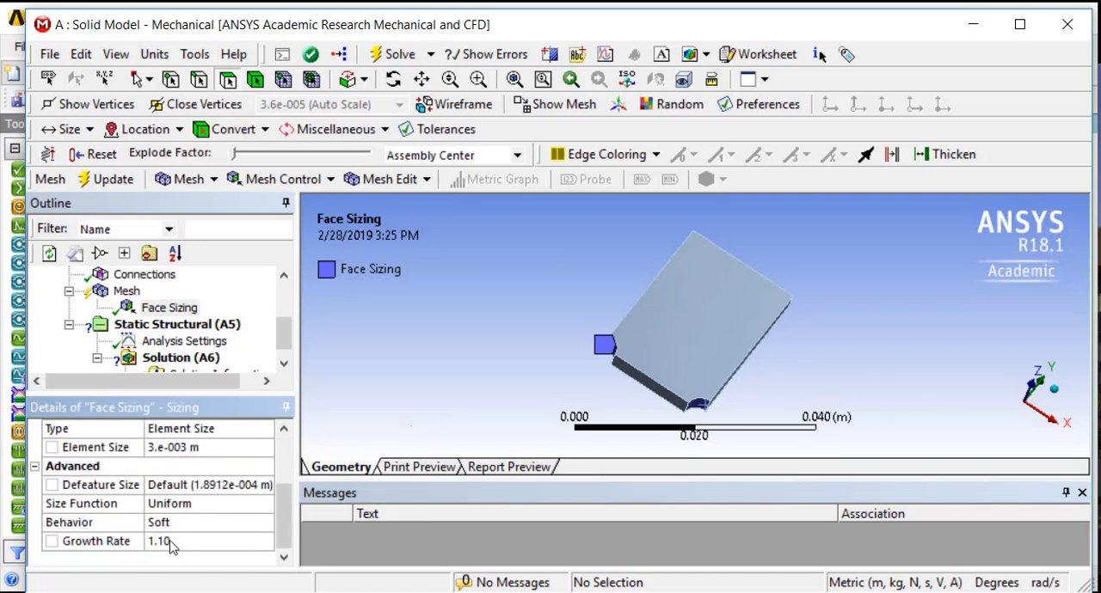
# Set the face sizing's growth rate to 1.85 and generate the mesh
pyautogui.click(171, 542)
pyautogui.write('1')
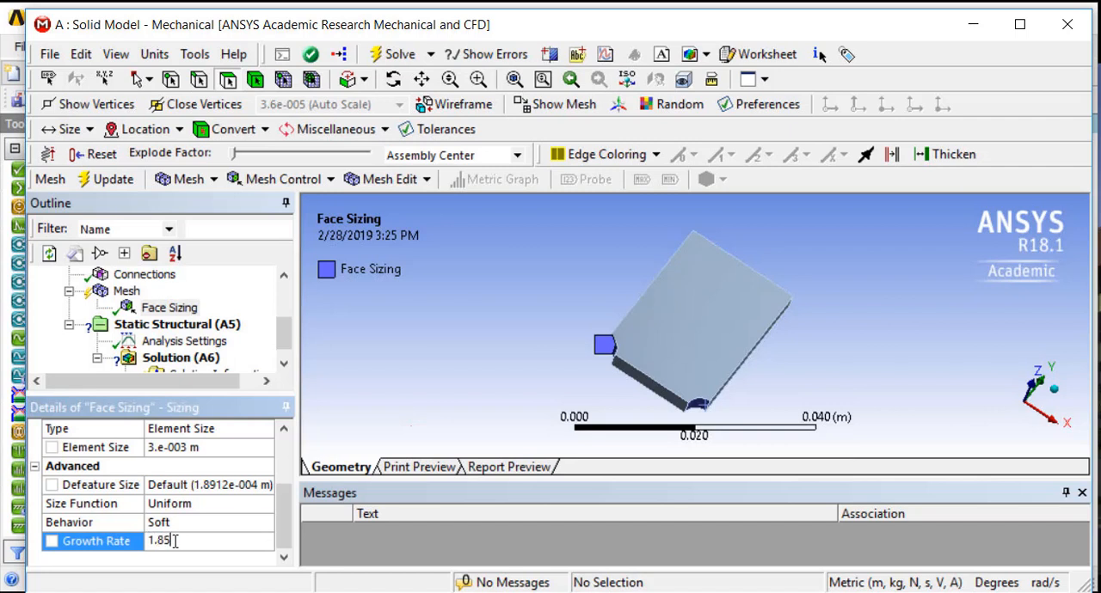
pyautogui.press('Return')
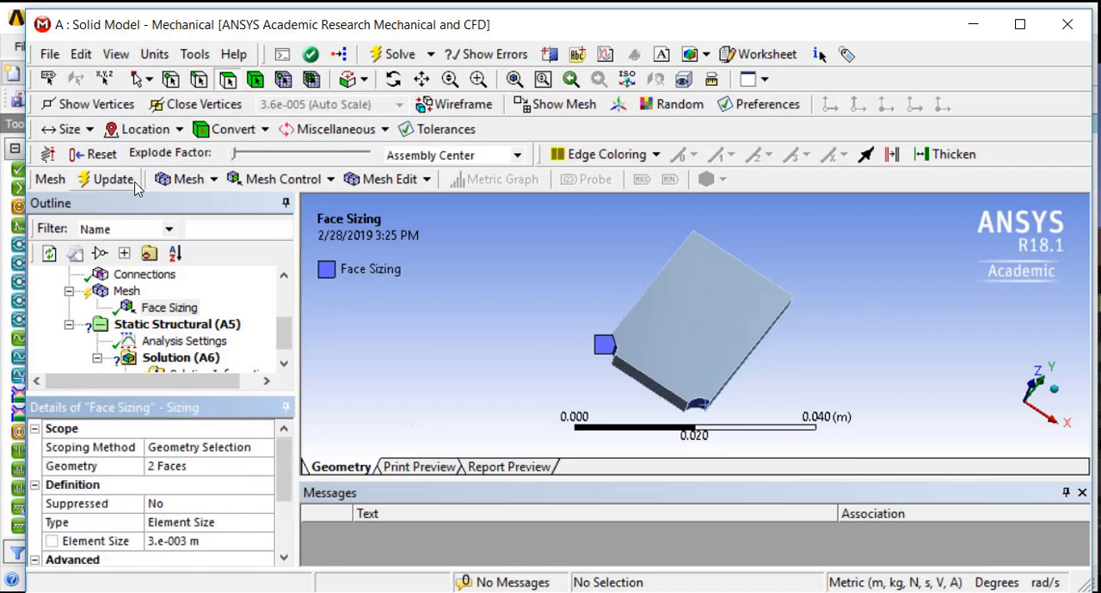
pyautogui.click(185, 179)
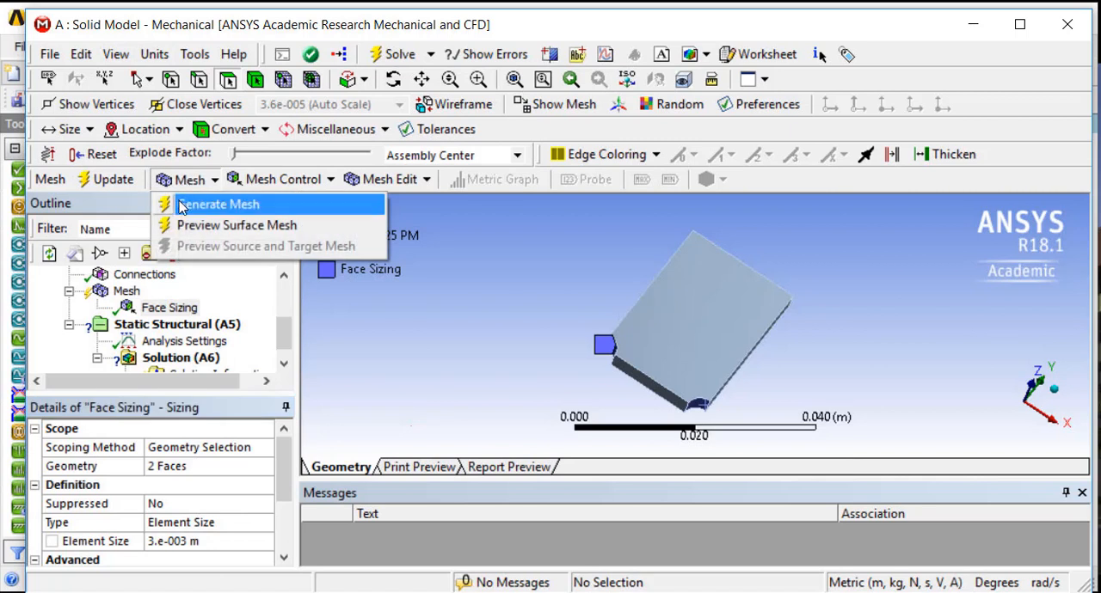
pyautogui.click(180, 204)
pyautogui.moveTo(498, 338)
pyautogui.mouseDown(button='middle')
pyautogui.moveTo(496, 381)
pyautogui.moveTo(489, 340)
pyautogui.mouseUp(button='middle')
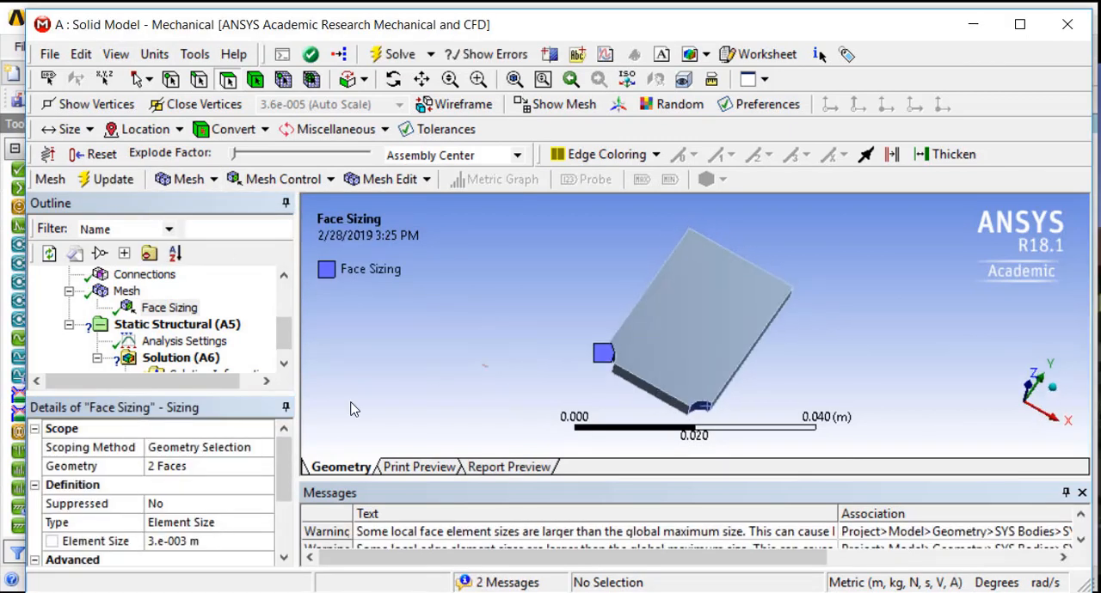
pyautogui.click(161, 542)
pyautogui.write('0.5')
pyautogui.press('Return')
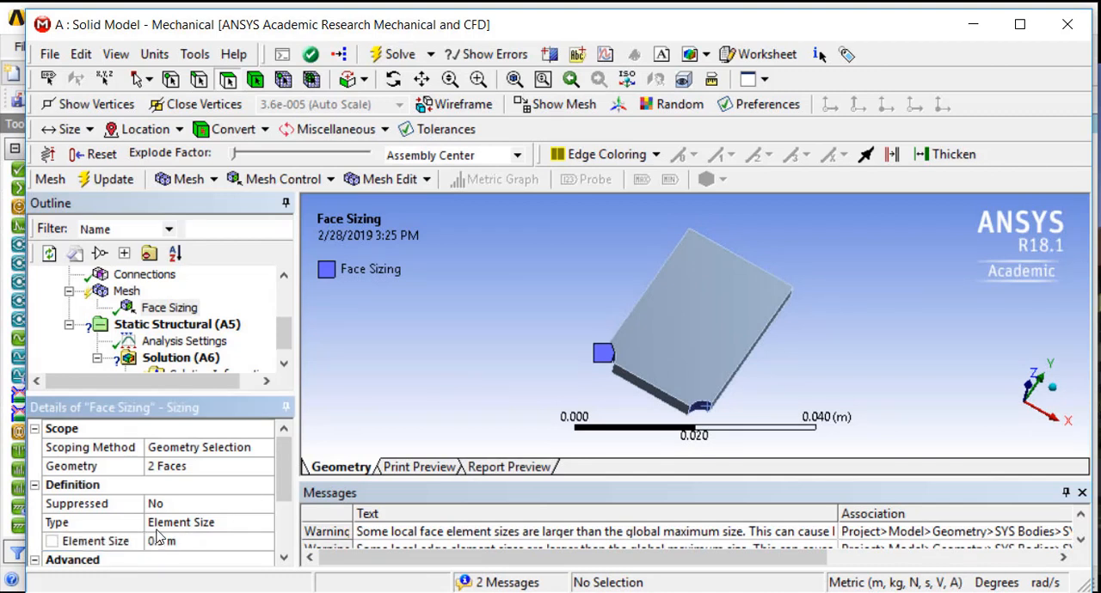
# Set the face sizing's element size to 0.0005 m and display the mesh on the plate
pyautogui.click(181, 542)
pyautogui.write('.')
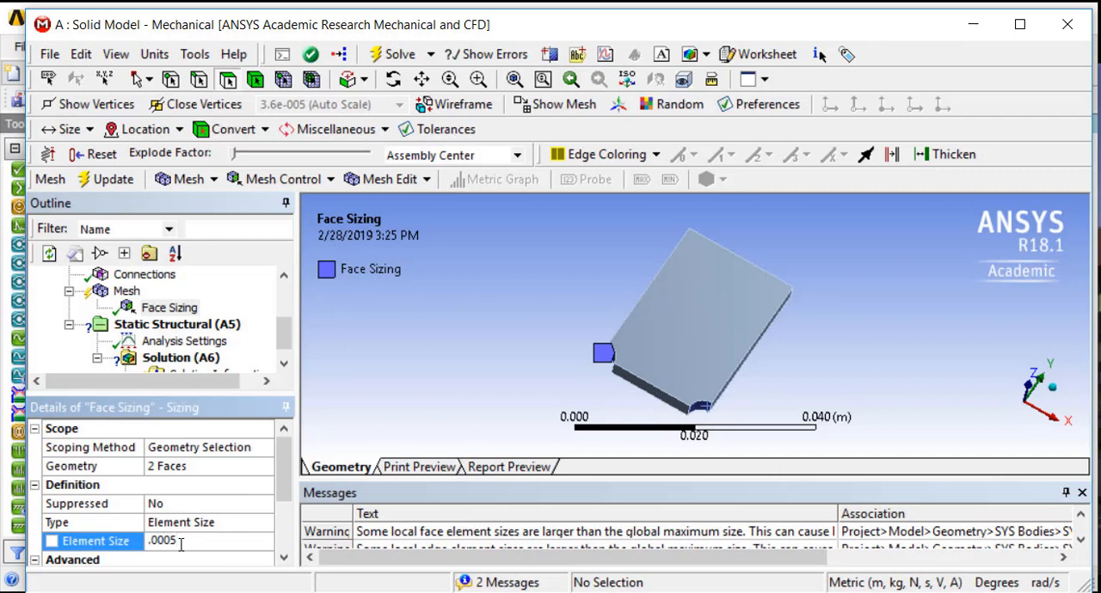
pyautogui.write('0005')
pyautogui.press('Return')
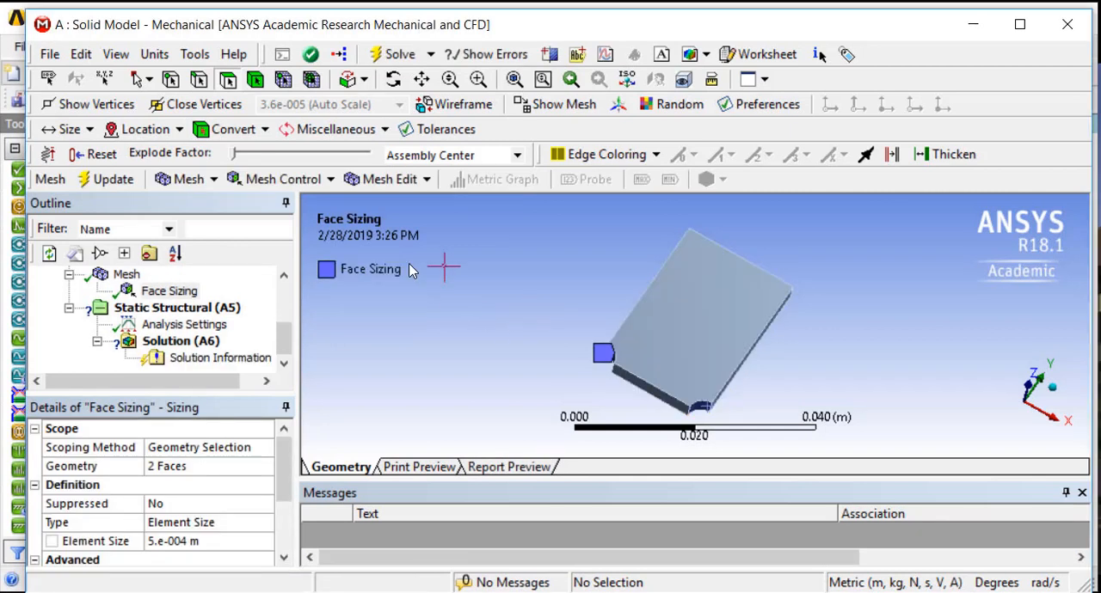
pyautogui.click(526, 104)
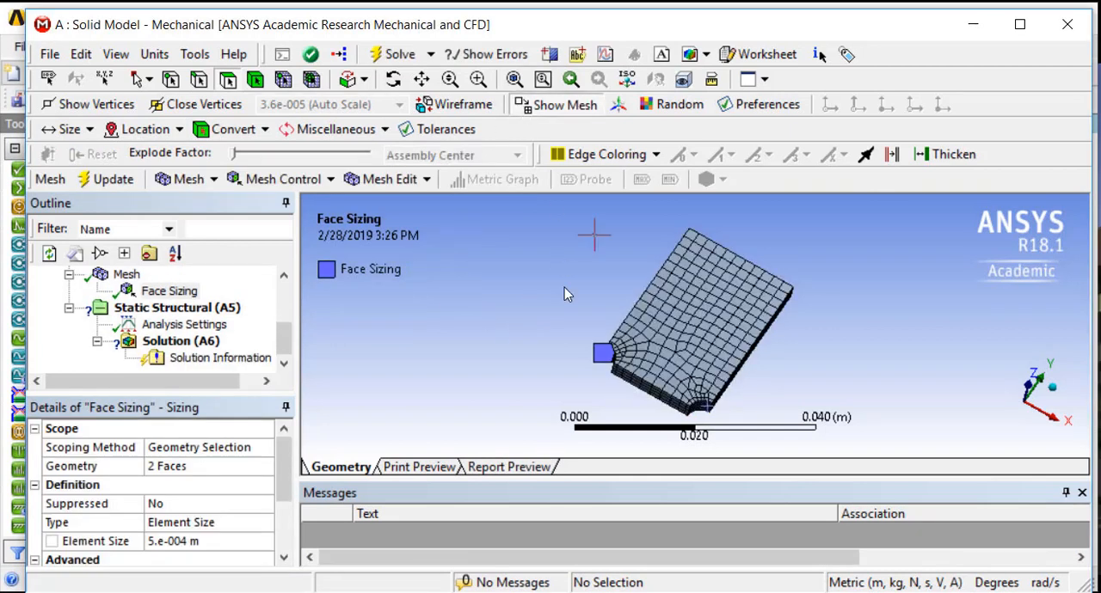
pyautogui.scroll(4, 614, 370)
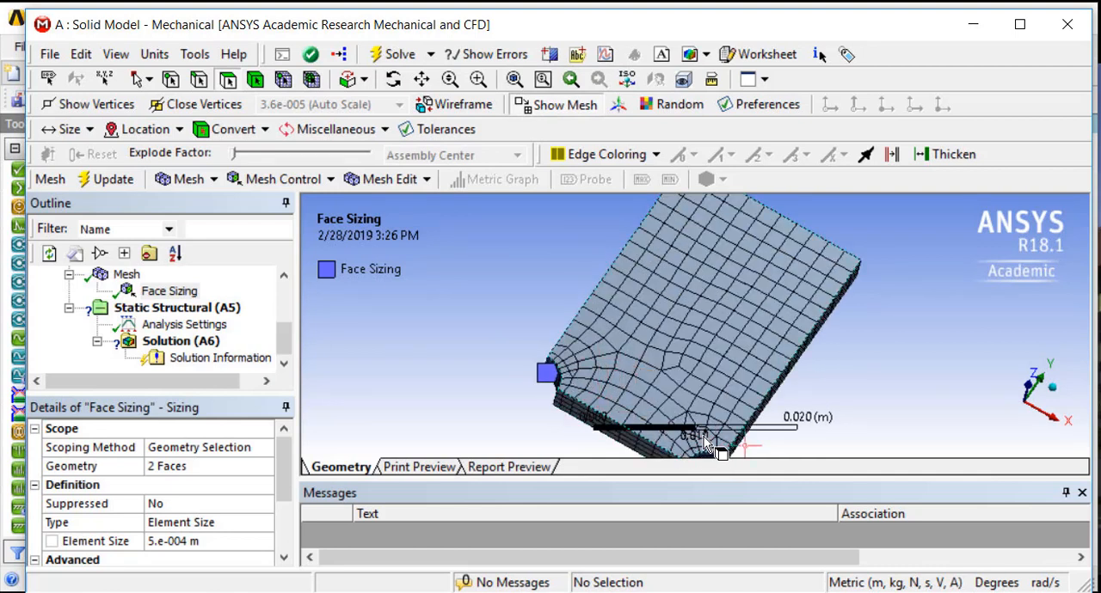
# Set the face sizing's growth rate to 1.1 and update the mesh
pyautogui.moveTo(290, 486); pyautogui.dragTo(290, 535)
pyautogui.click(212, 540)
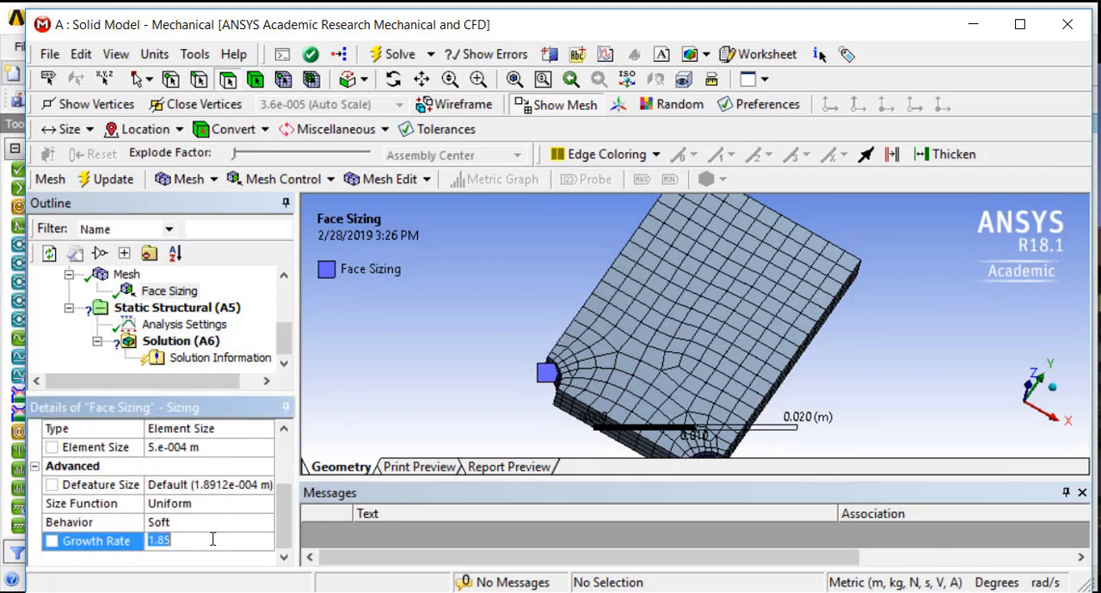
pyautogui.write('1.1')
pyautogui.press('Return')
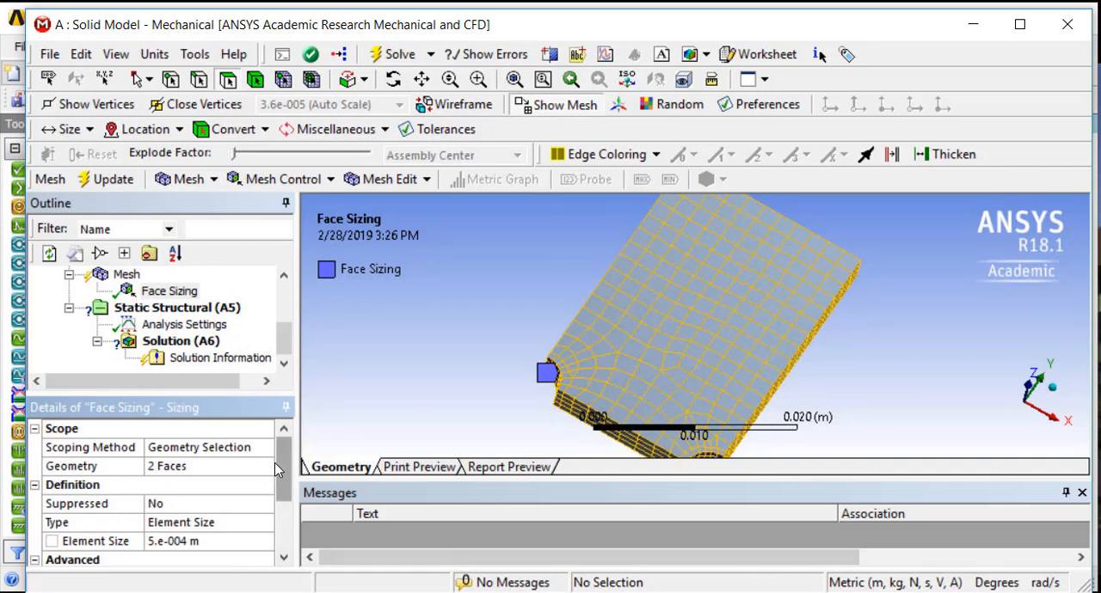
pyautogui.click(114, 180)
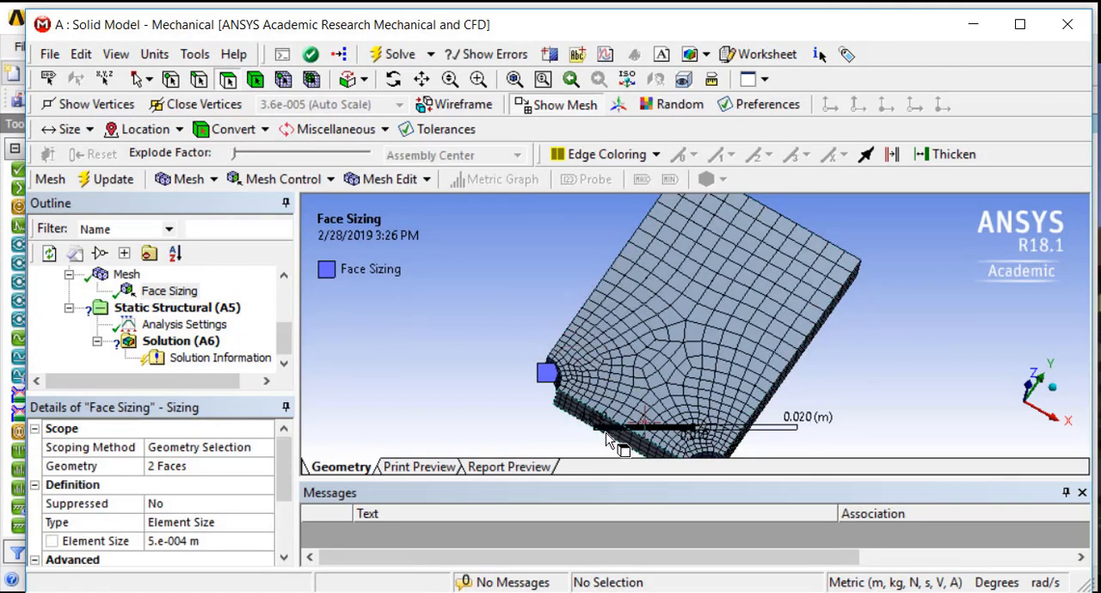
pyautogui.scroll(-2, 472, 408)
pyautogui.moveTo(590, 408); pyautogui.dragTo(567, 418, button='middle')
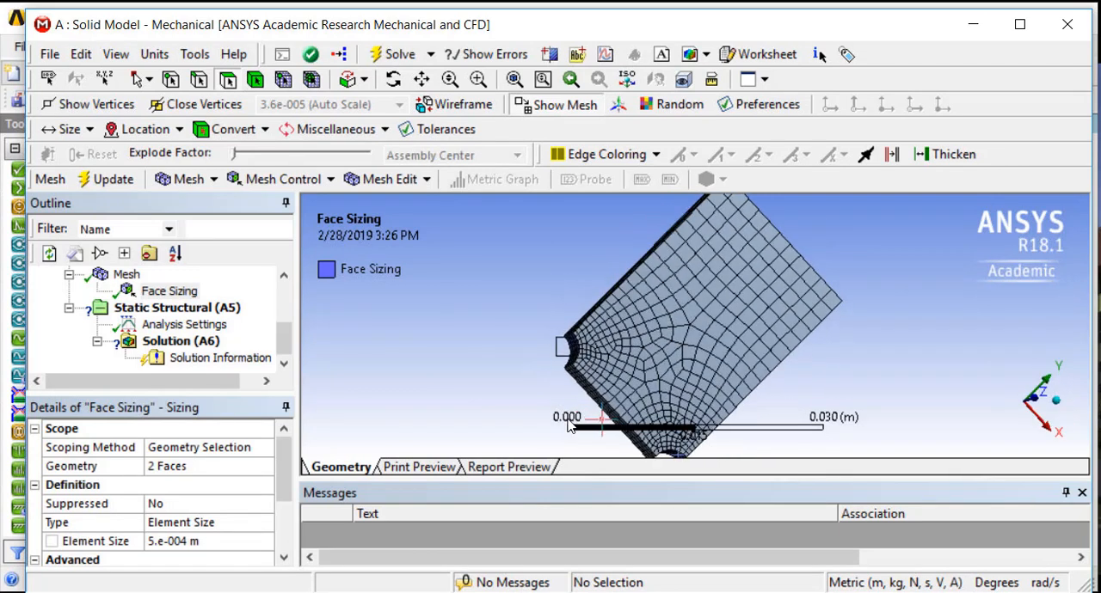
# Mark the face sizing's element size as an input parameter
pyautogui.moveTo(288, 482); pyautogui.dragTo(287, 538)
pyautogui.click(52, 448)
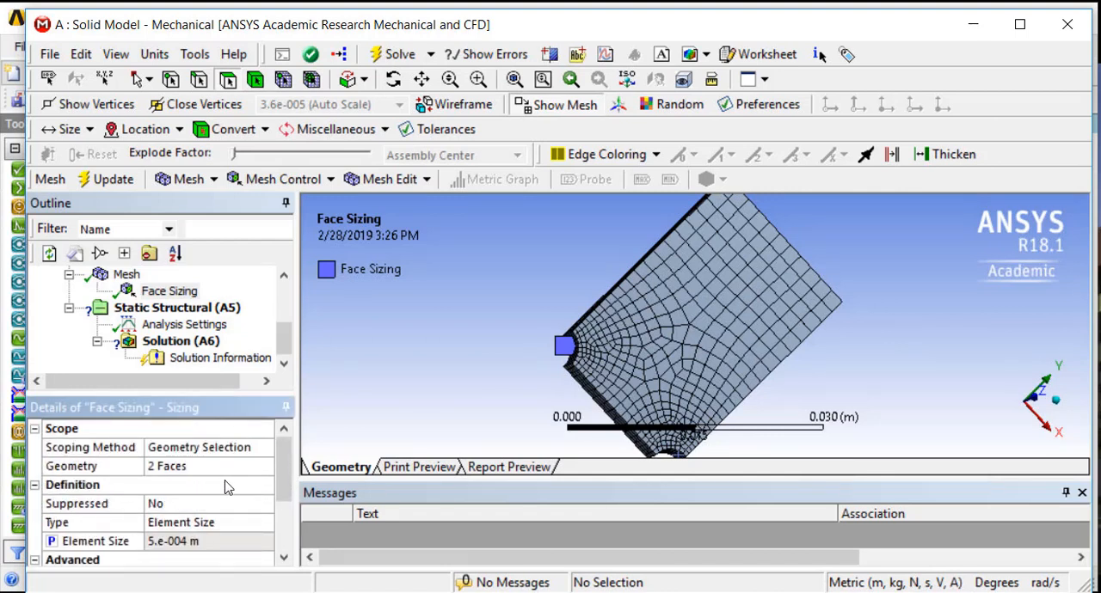
pyautogui.click(286, 345)
pyautogui.moveTo(285, 341)
pyautogui.mouseDown()
pyautogui.moveTo(284, 320)
pyautogui.moveTo(285, 344)
pyautogui.mouseUp()
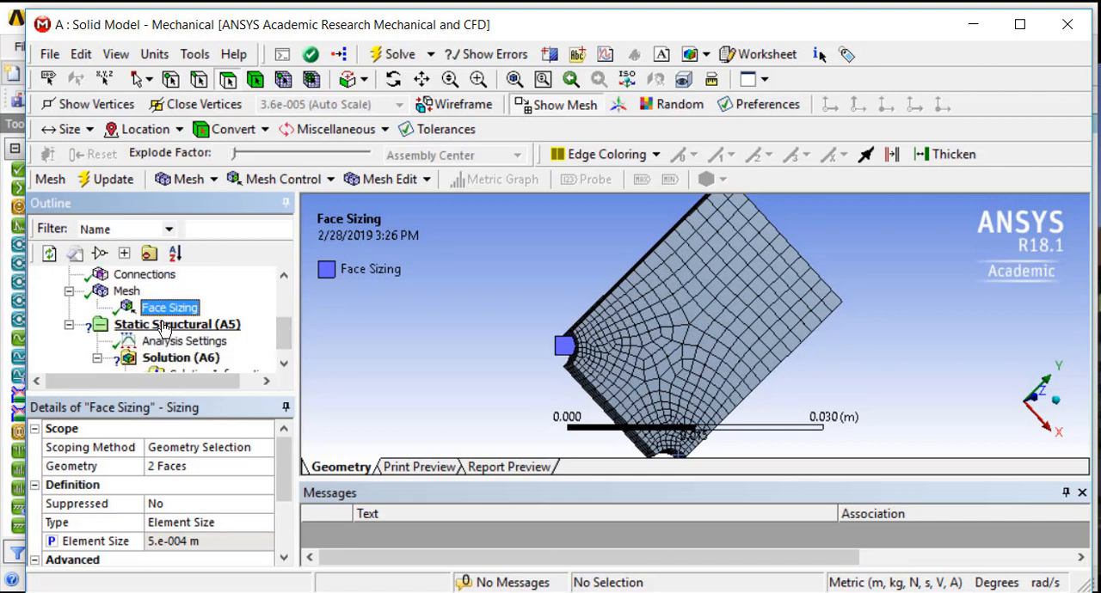
# Insert a Displacement support under the Solid Model's Static Structural analysis
pyautogui.click(177, 324)
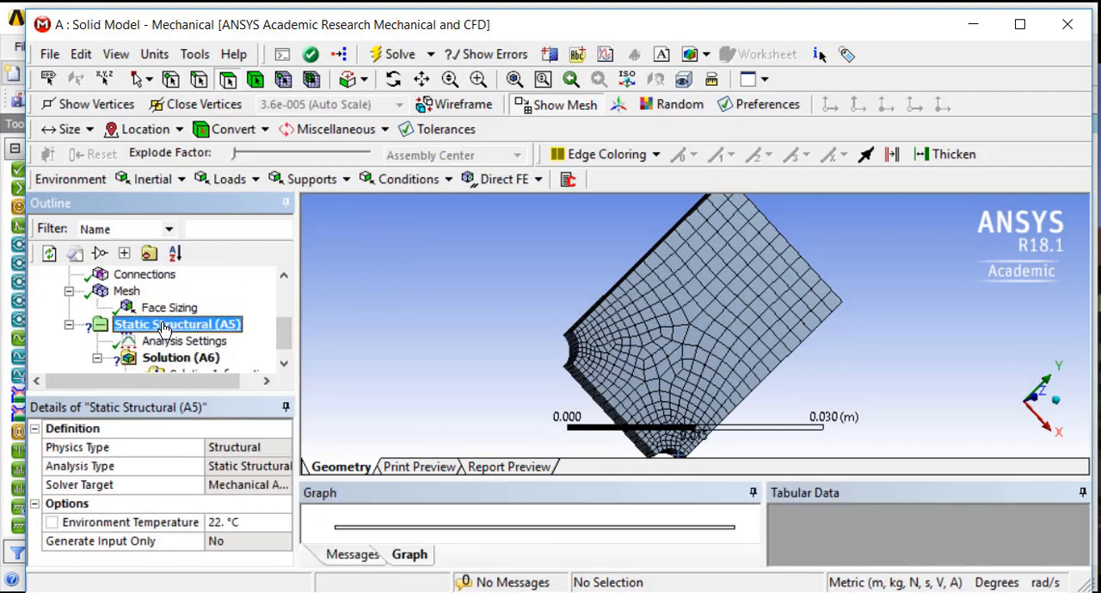
pyautogui.click(233, 182)
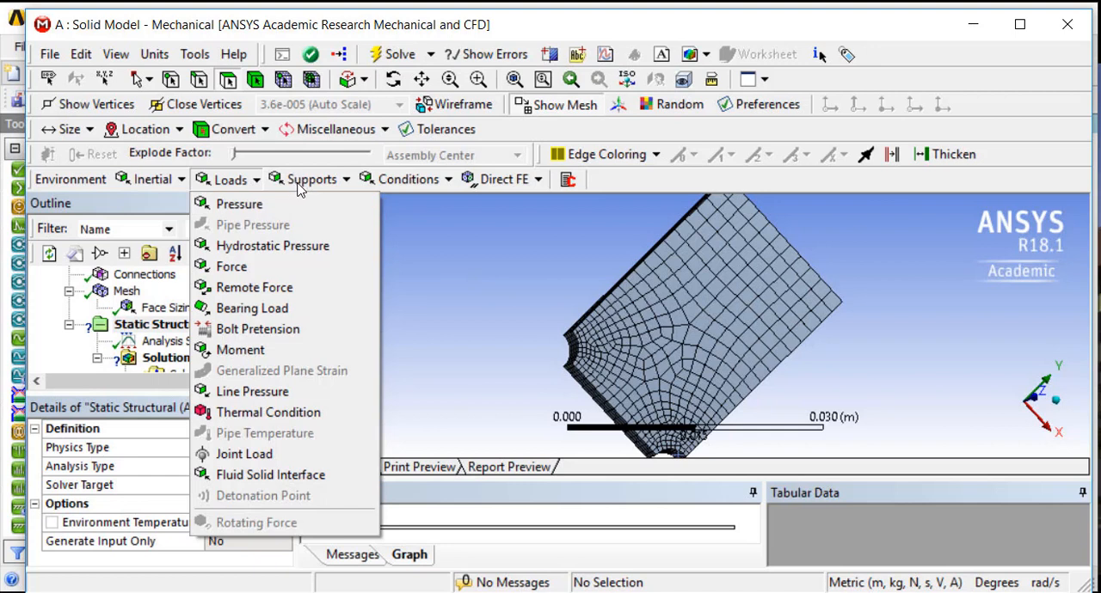
pyautogui.click(469, 346)
pyautogui.scroll(-2, 481, 348)
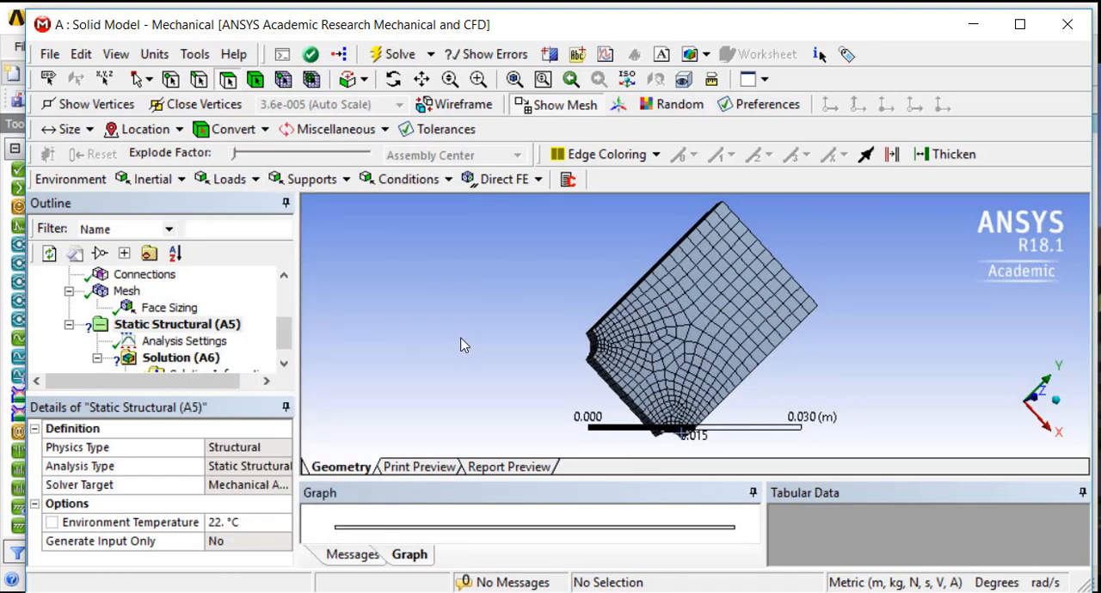
pyautogui.scroll(-1, 480, 344)
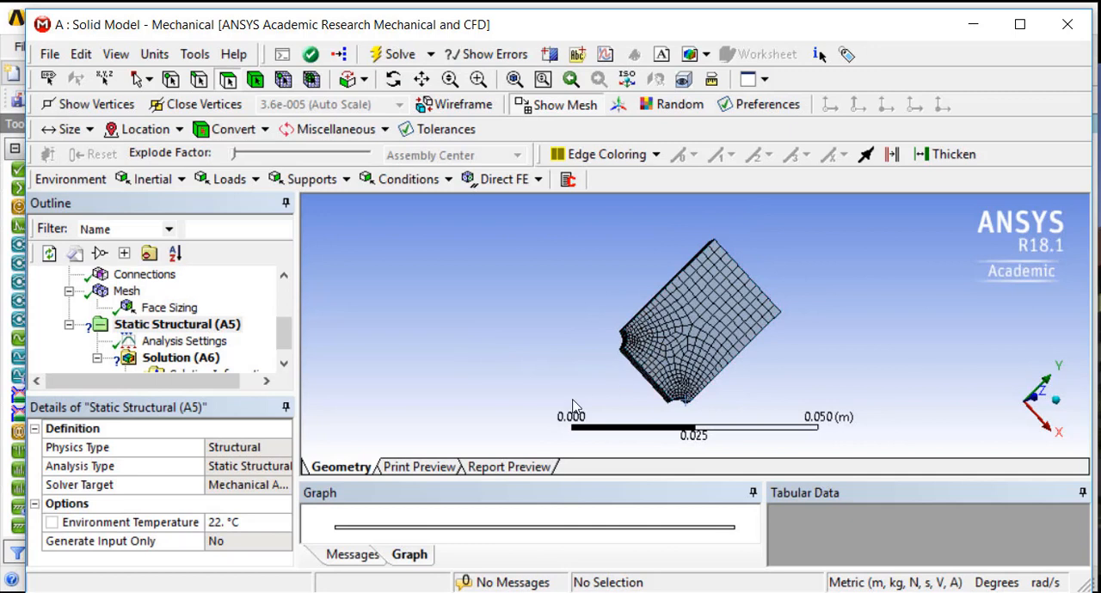
pyautogui.scroll(2, 508, 302)
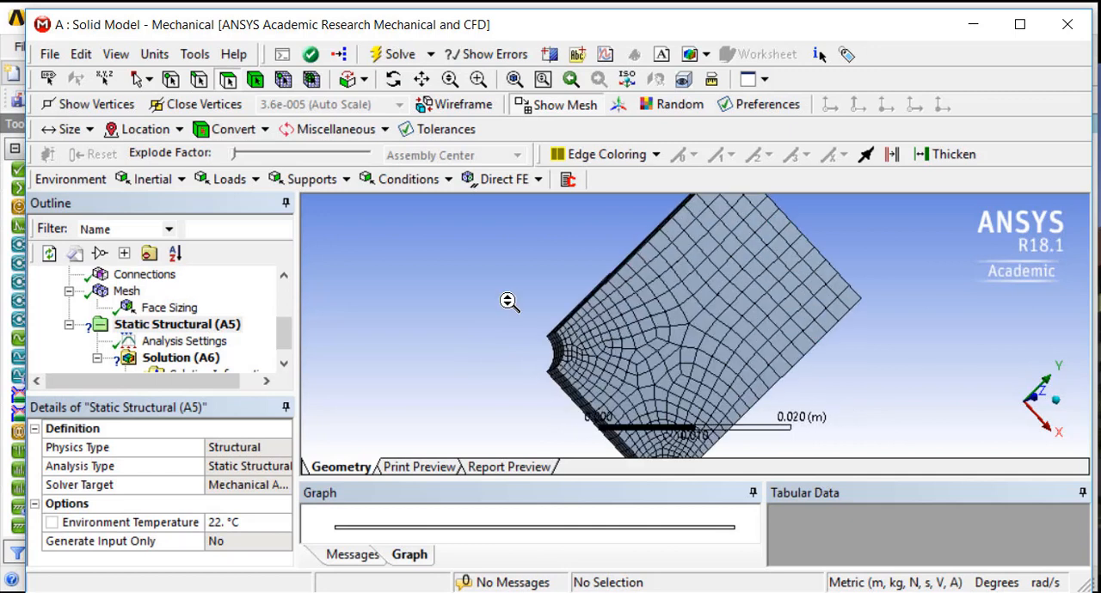
pyautogui.scroll(-1, 480, 298)
pyautogui.click(307, 179)
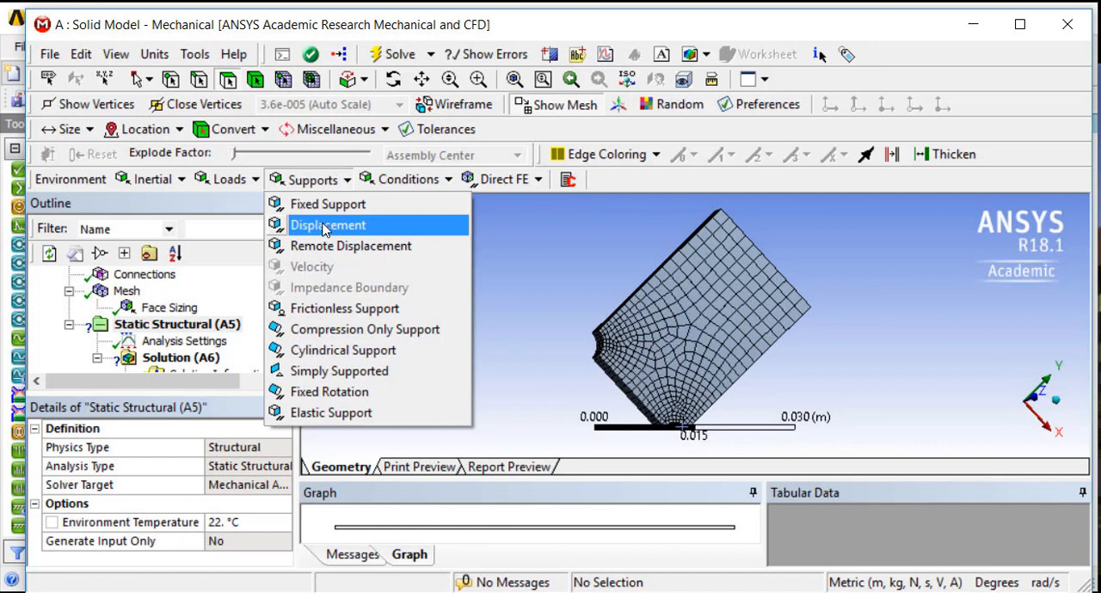
pyautogui.click(327, 225)
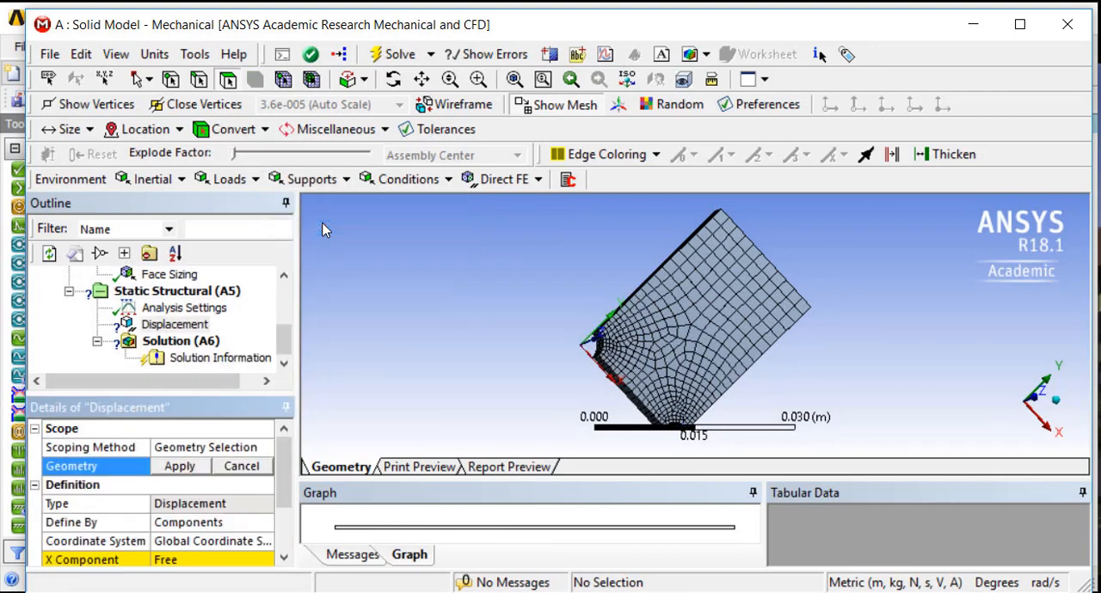
# Scope the displacement to the narrow side face between the two corner notches
pyautogui.moveTo(472, 398); pyautogui.dragTo(550, 343, button='middle')
pyautogui.scroll(5, 553, 343)
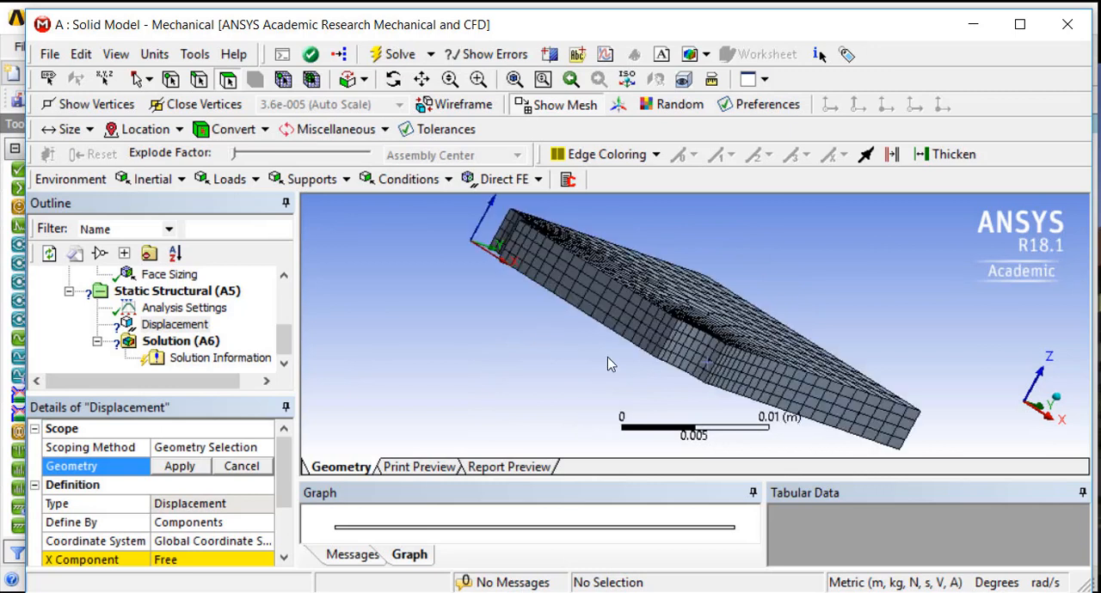
pyautogui.click(568, 297)
pyautogui.moveTo(571, 302); pyautogui.dragTo(432, 379, button='middle')
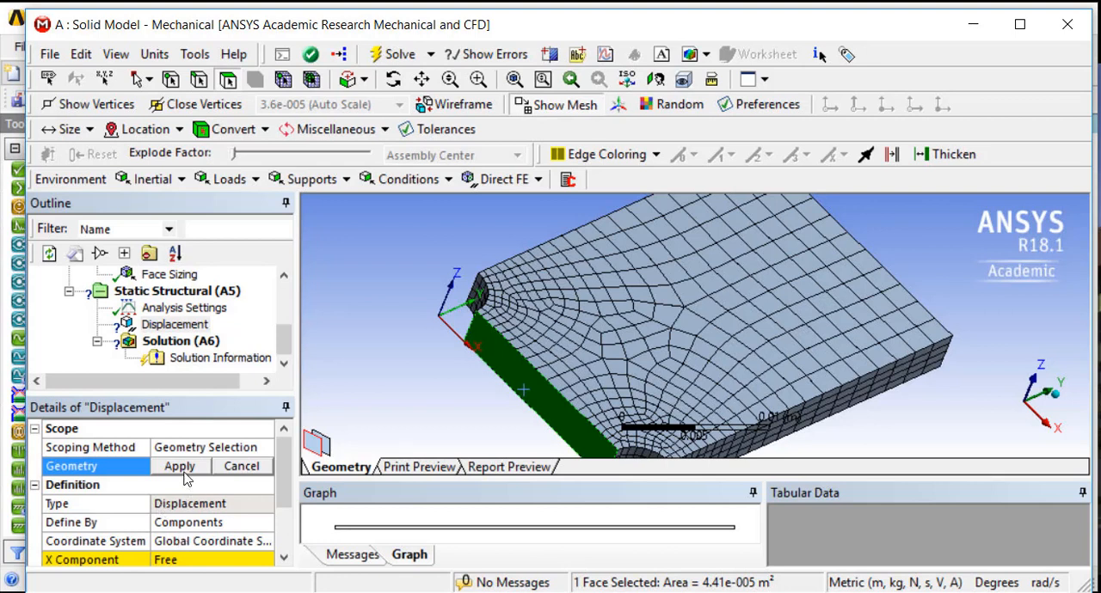
pyautogui.click(180, 467)
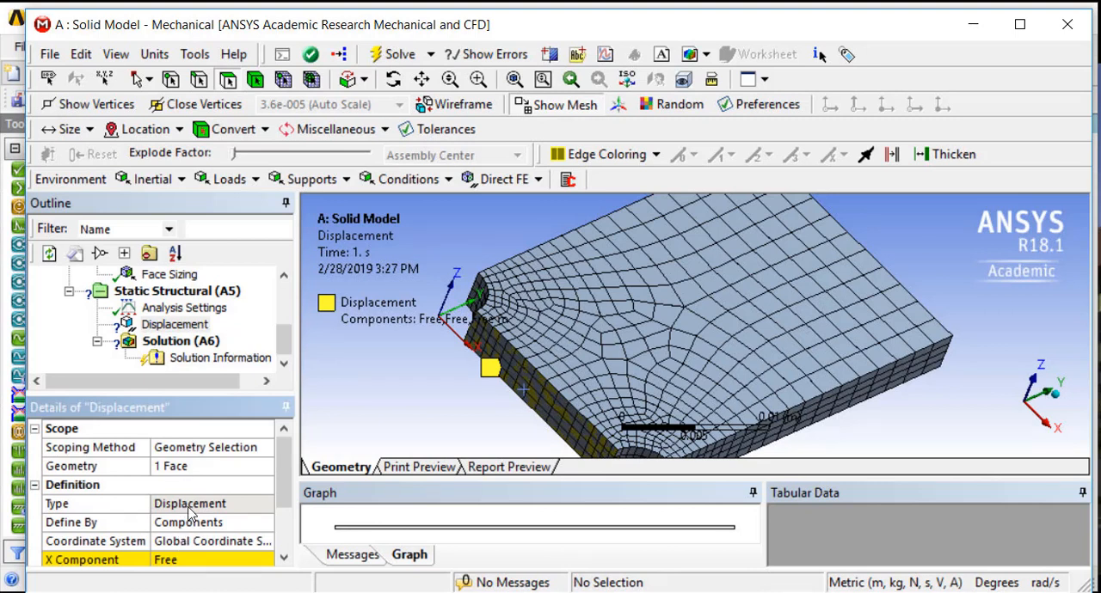
# Set the Y component of the displacement on the face between the notches to 0 m
pyautogui.scroll(-3, 277, 480)
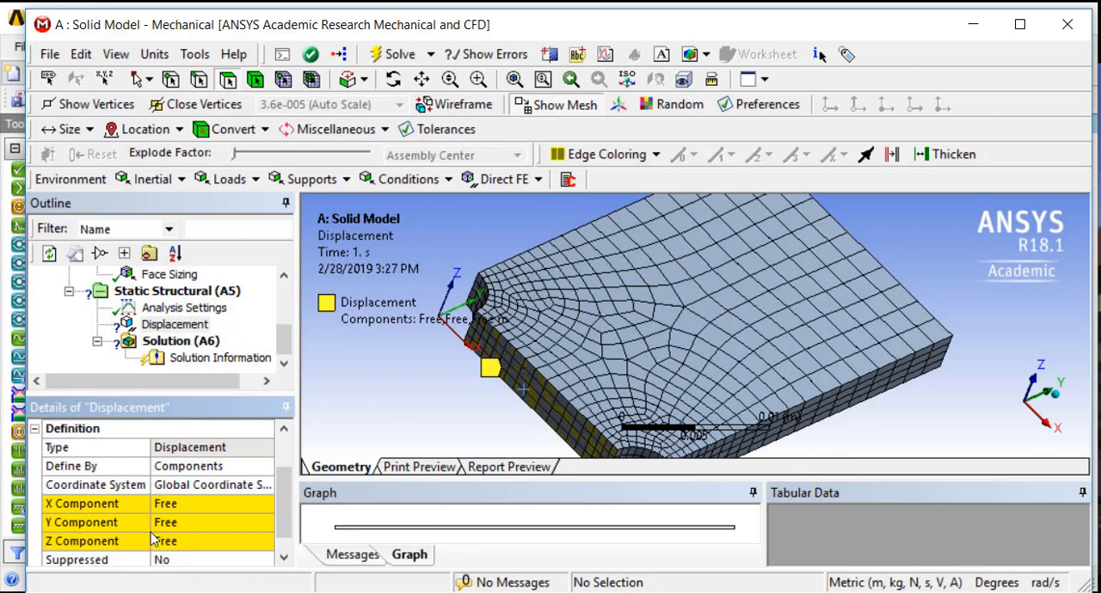
pyautogui.click(188, 523)
pyautogui.write('0')
pyautogui.press('Return')
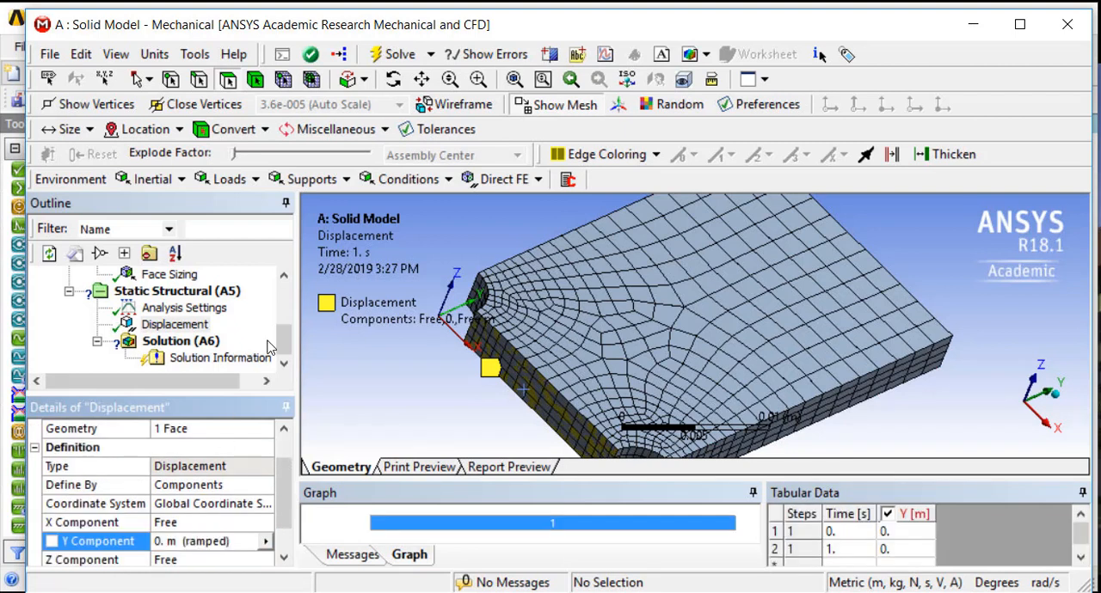
# Add a Force load to the Static Structural analysis, scoped to the narrow end face opposite the notches
pyautogui.scroll(-3, 378, 371)
pyautogui.moveTo(389, 375); pyautogui.dragTo(374, 418, button='middle')
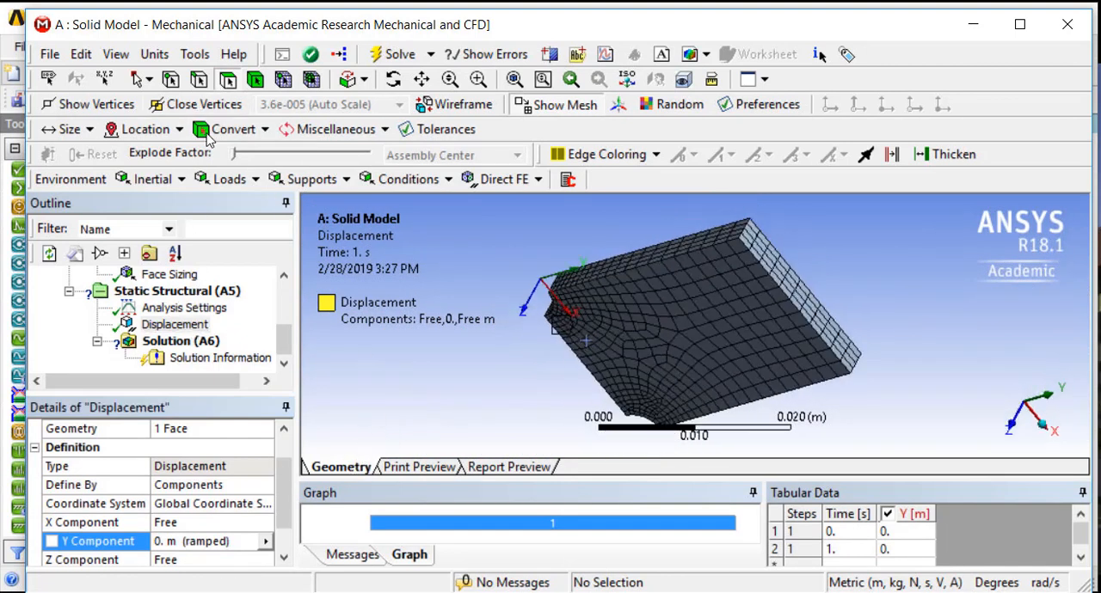
pyautogui.click(182, 344)
pyautogui.click(181, 292)
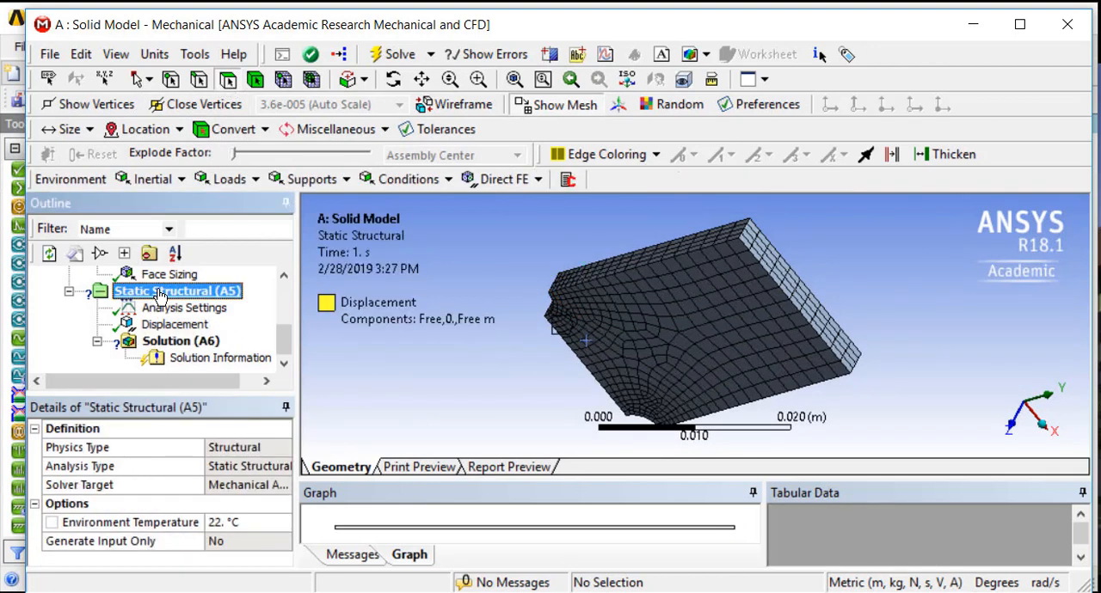
pyautogui.click(232, 180)
pyautogui.click(234, 263)
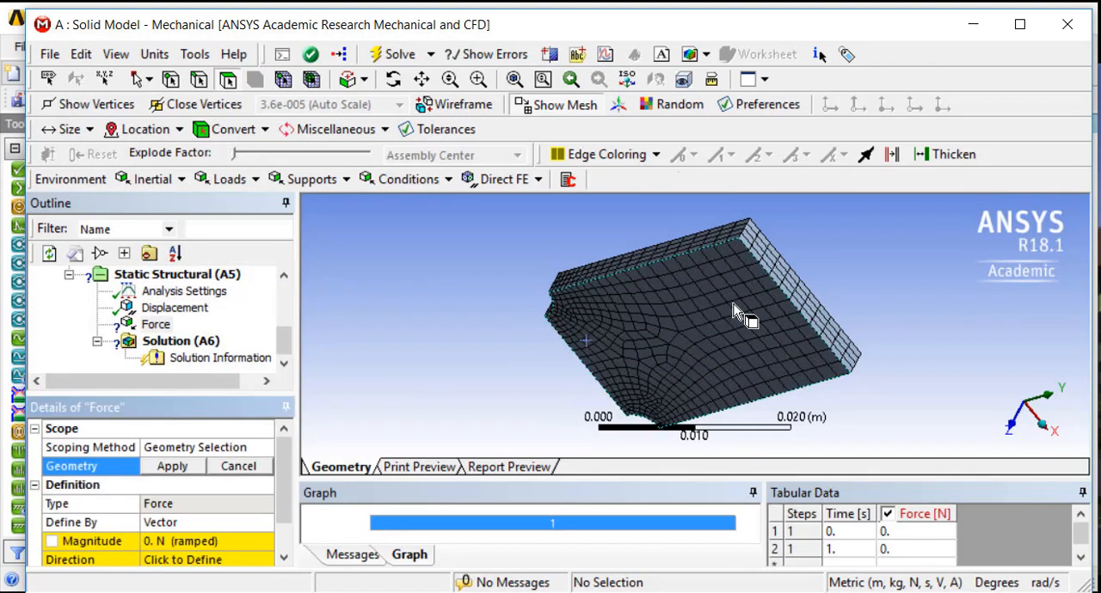
pyautogui.click(778, 279)
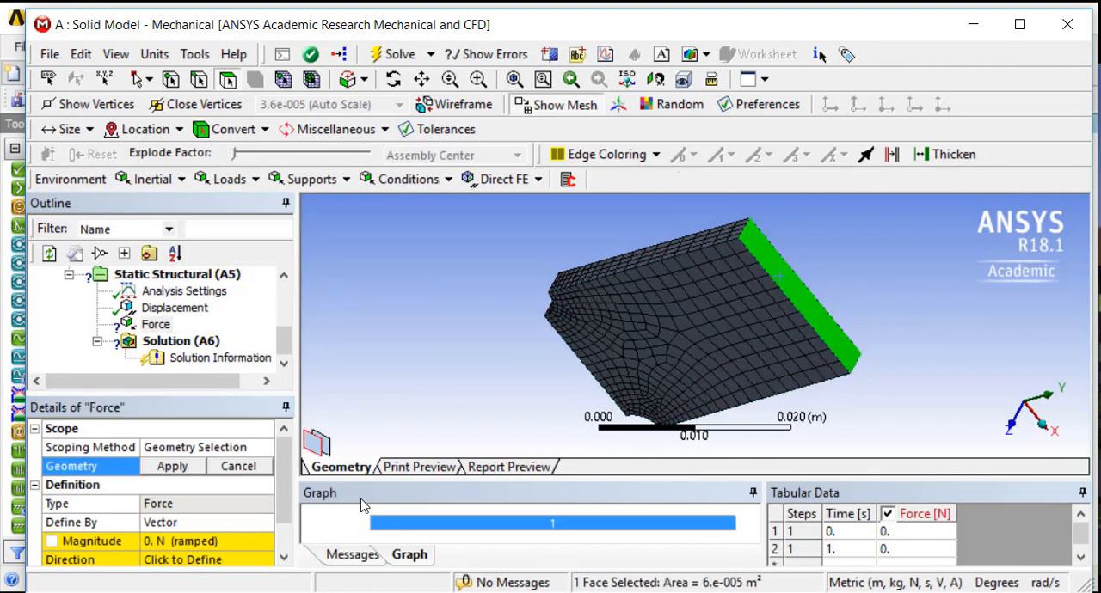
pyautogui.click(172, 467)
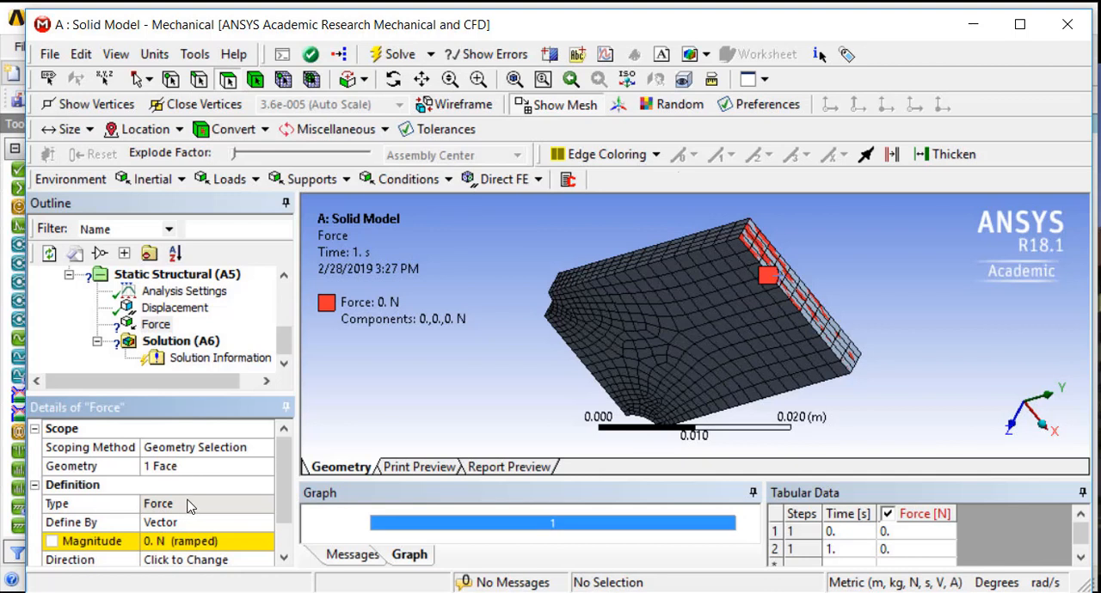
# Suppress the Force load in the Static Structural analysis
pyautogui.scroll(-1, 284, 475)
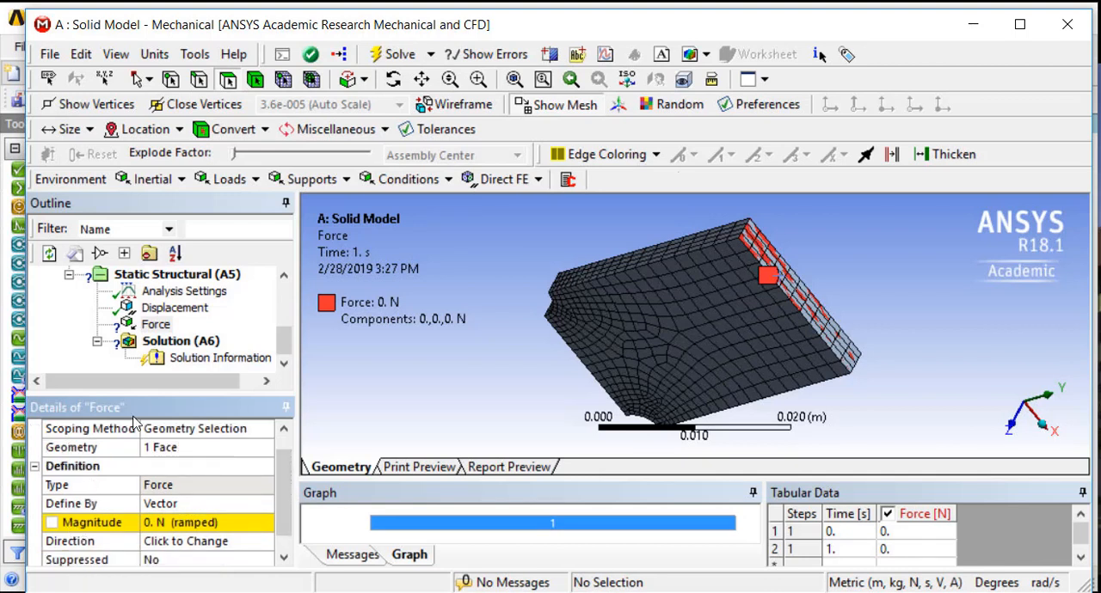
pyautogui.rightClick(145, 328)
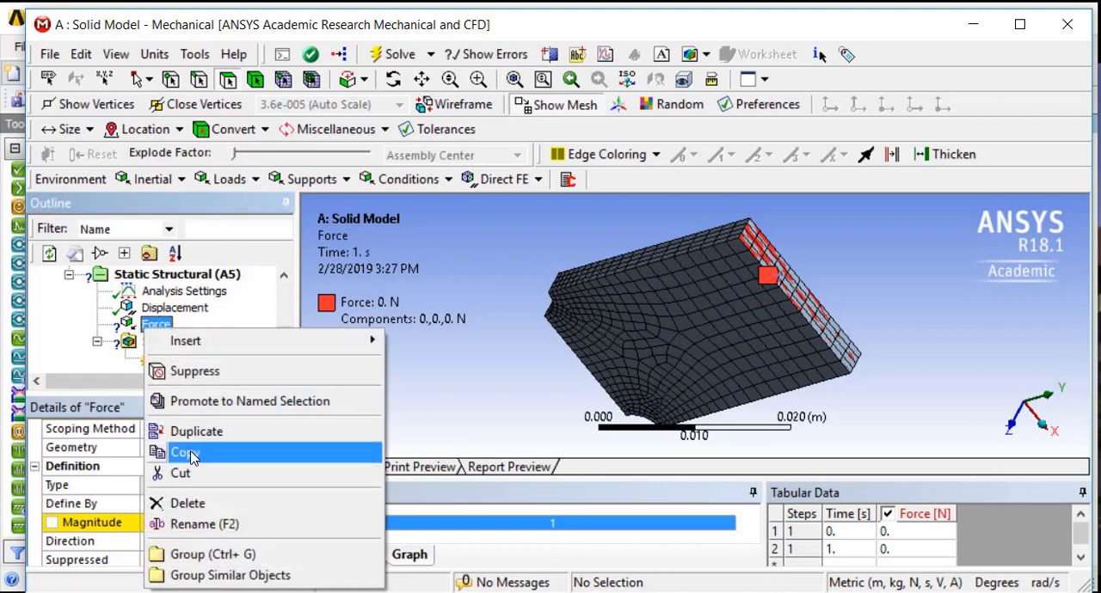
pyautogui.click(195, 371)
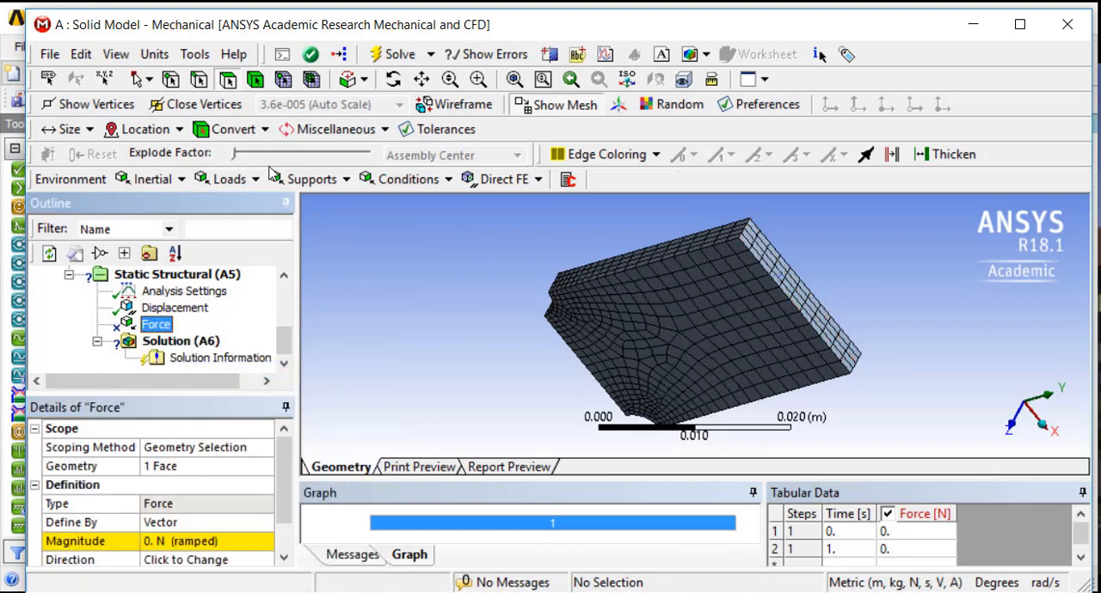
# Insert a Pressure load and scope it to the narrow end face opposite the notches
pyautogui.click(229, 179)
pyautogui.click(238, 207)
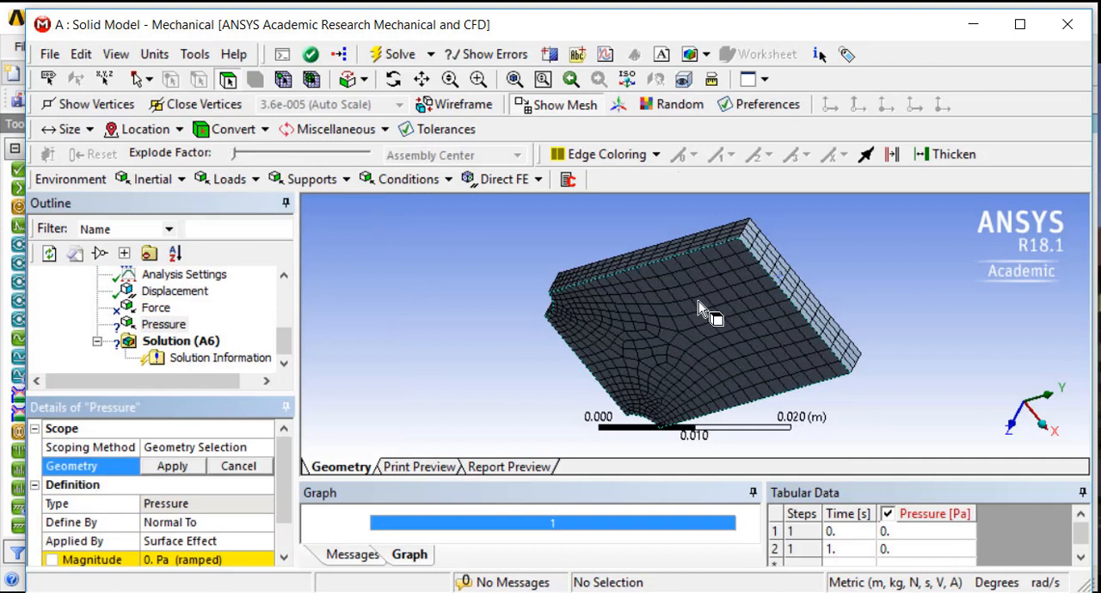
pyautogui.click(771, 277)
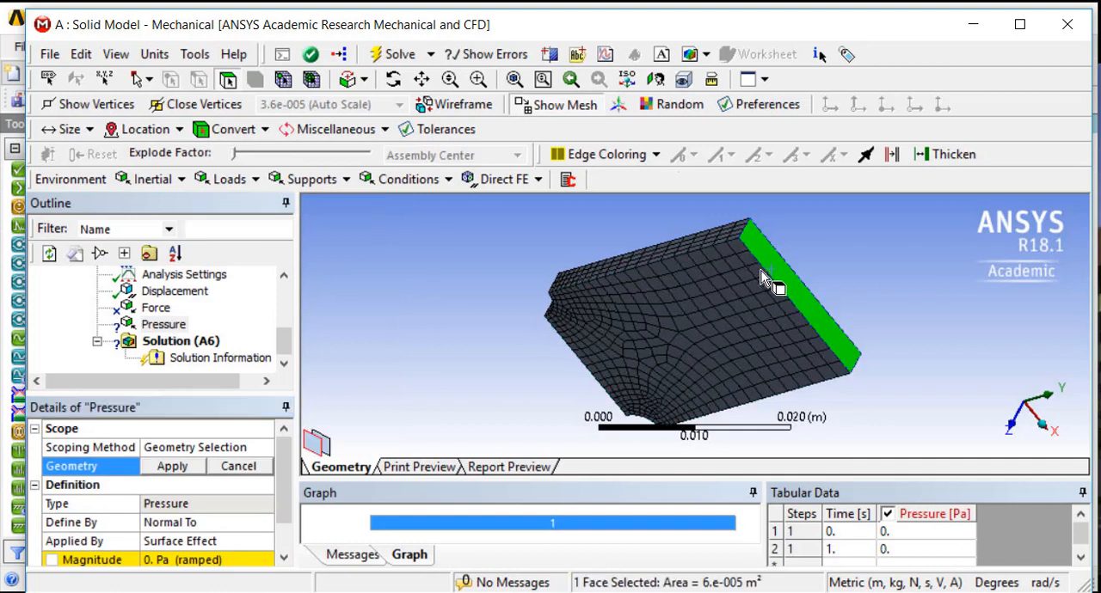
pyautogui.click(172, 467)
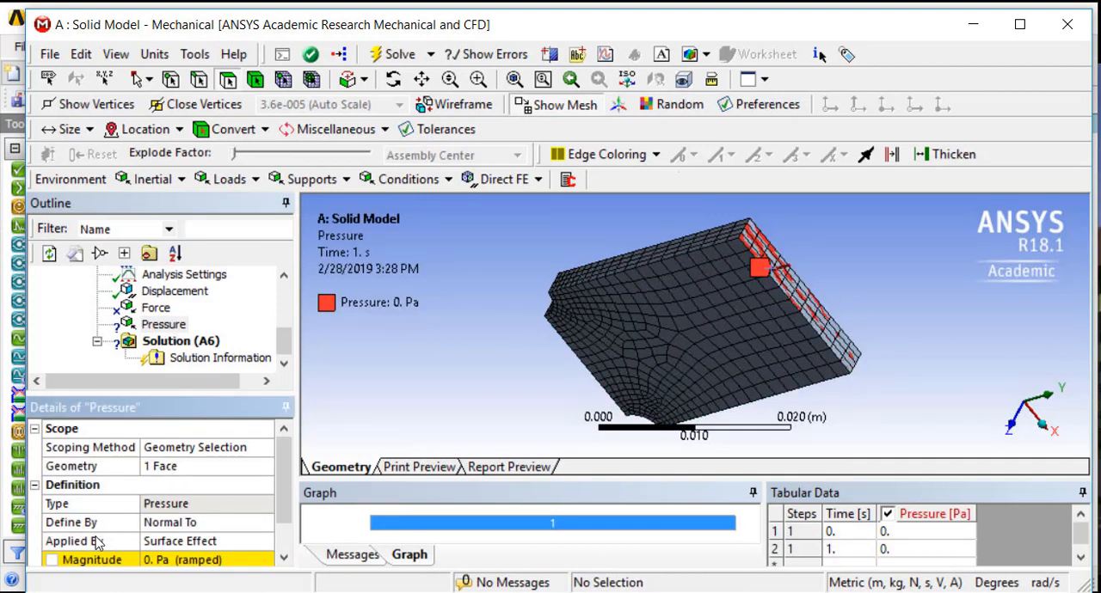
# Set the pressure's magnitude on the end face to 1e6 Pa
pyautogui.scroll(-2, 108, 538)
pyautogui.click(173, 525)
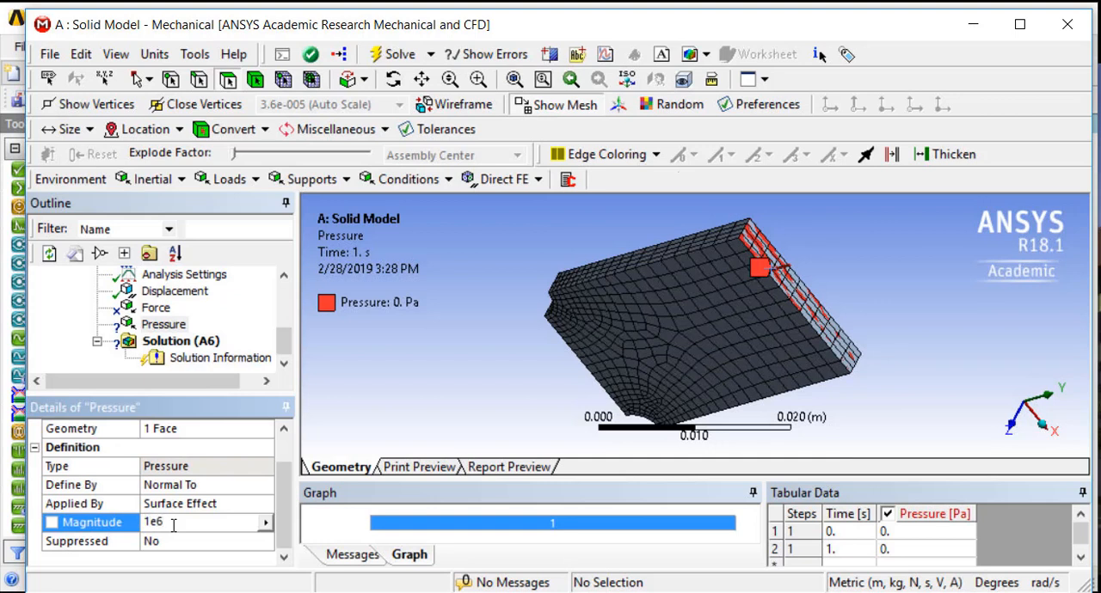
pyautogui.press('Return')
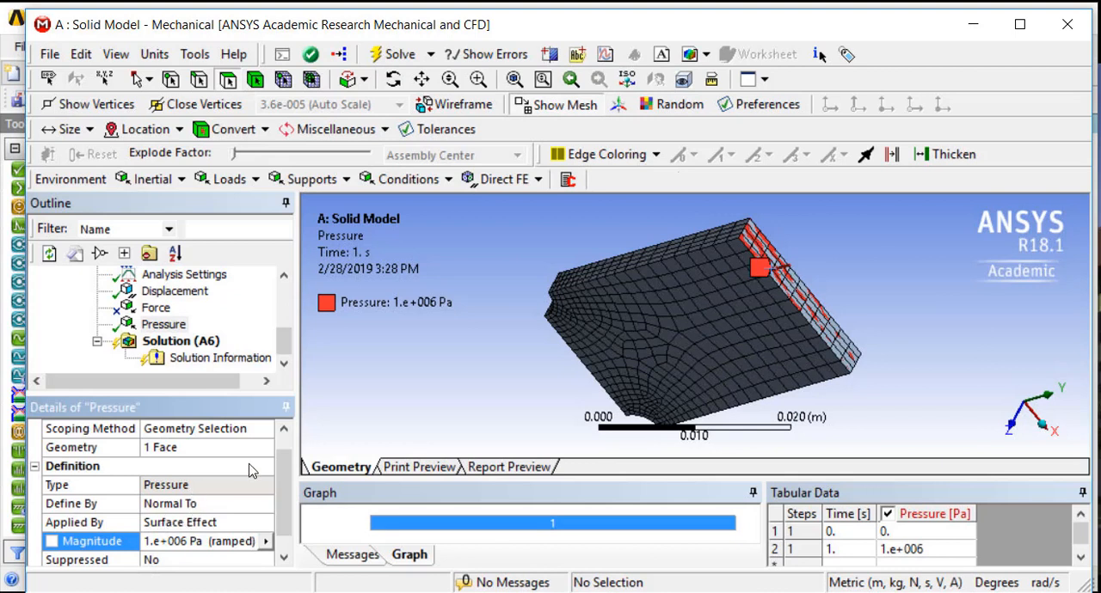
# Insert a Fixed Support in the Static Structural analysis with node selection active
pyautogui.moveTo(437, 371); pyautogui.dragTo(555, 314, button='middle')
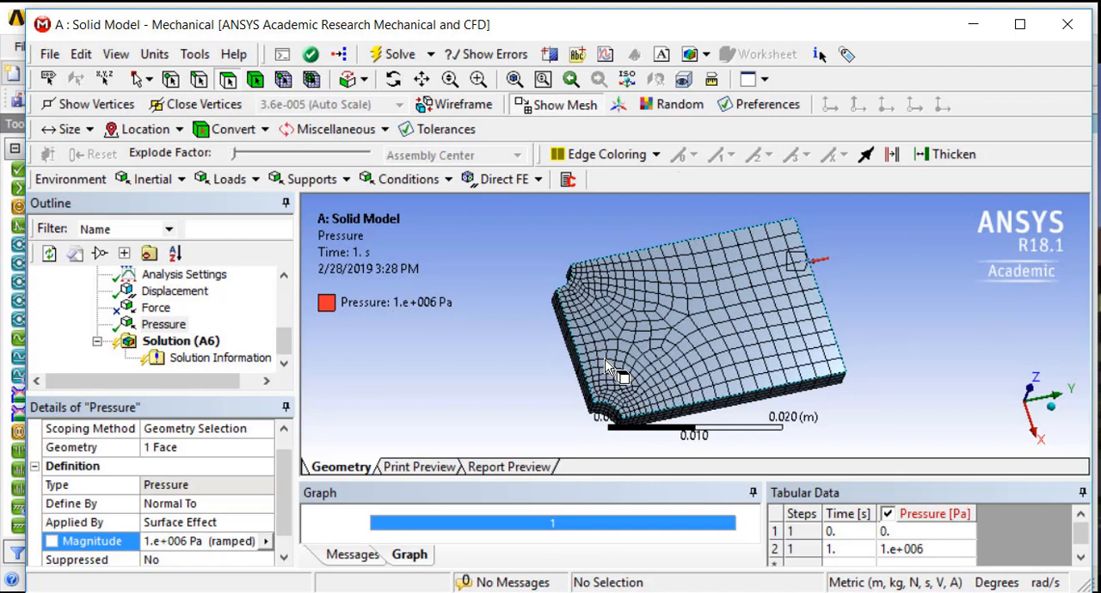
pyautogui.scroll(3, 551, 360)
pyautogui.moveTo(490, 358); pyautogui.dragTo(553, 346, button='middle')
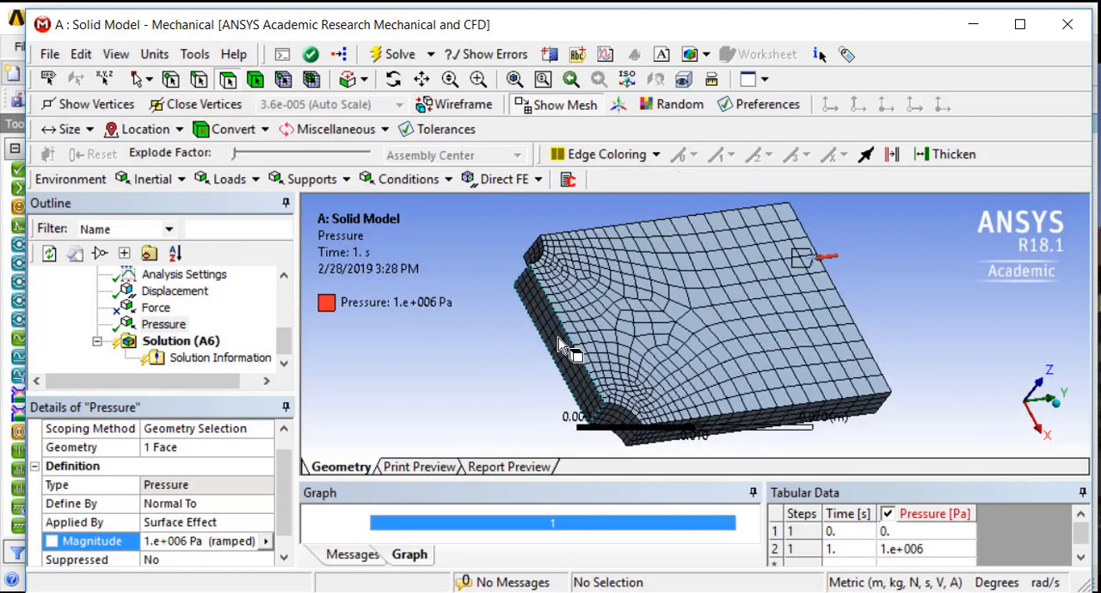
pyautogui.click(283, 80)
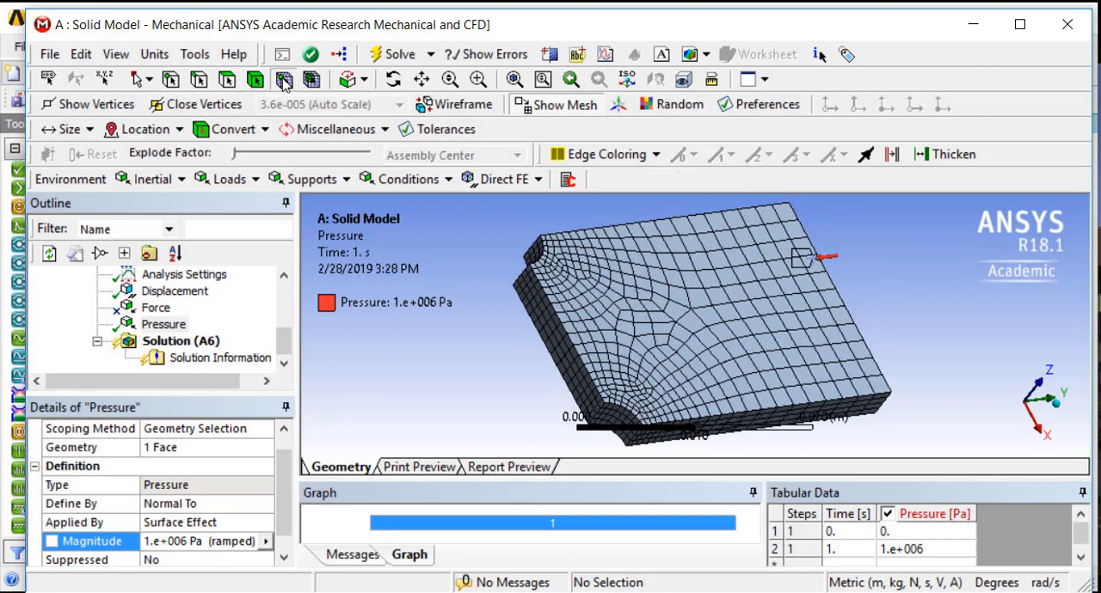
pyautogui.click(310, 179)
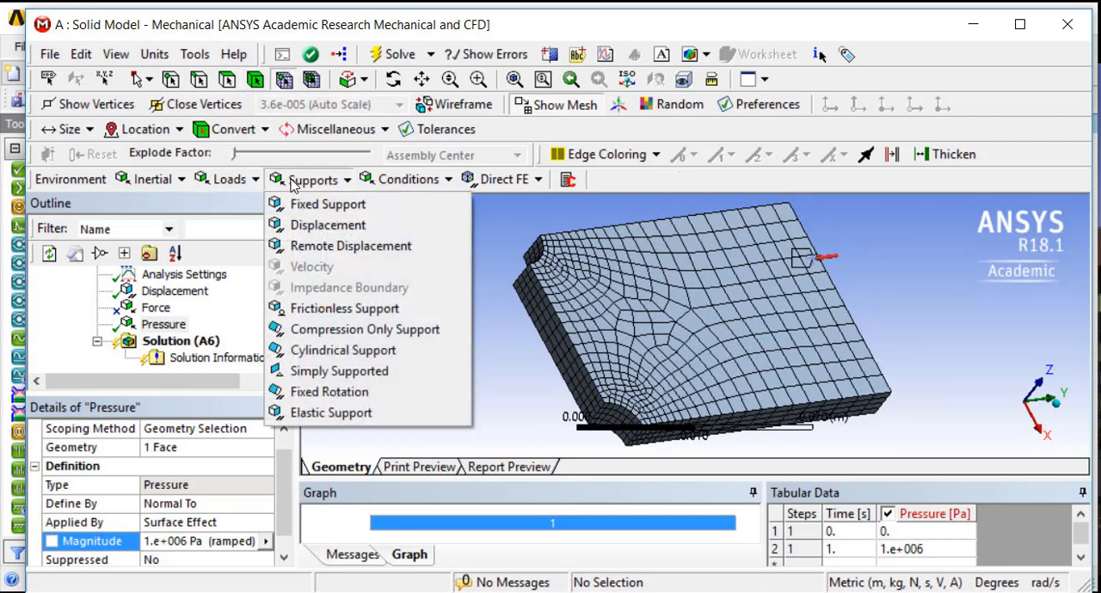
pyautogui.click(331, 203)
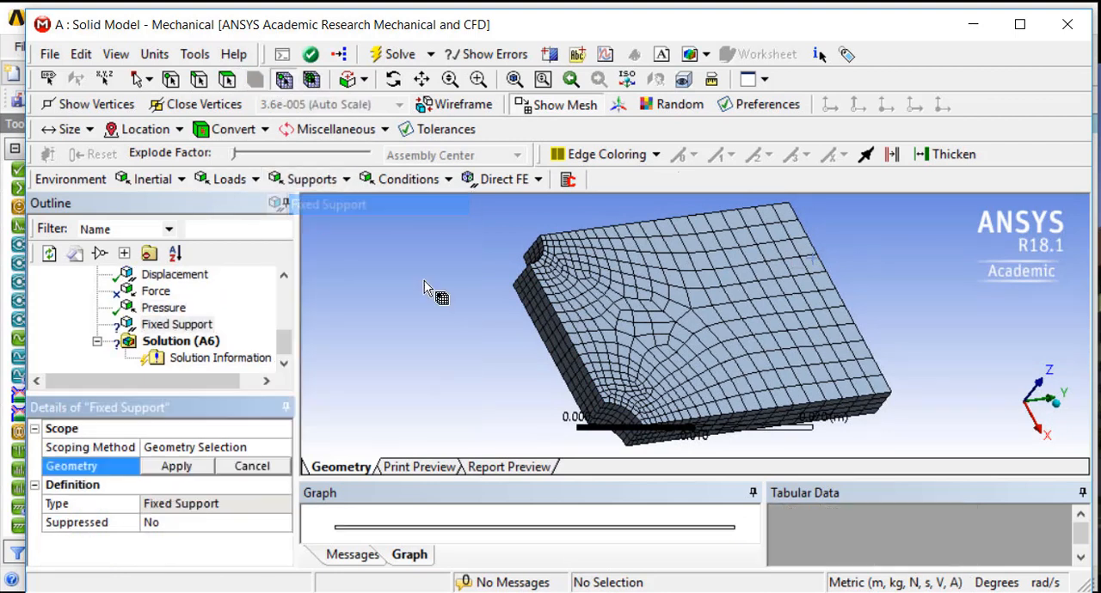
# Try to scope the Fixed Support to a single mesh node on the face between the notches
pyautogui.click(558, 350)
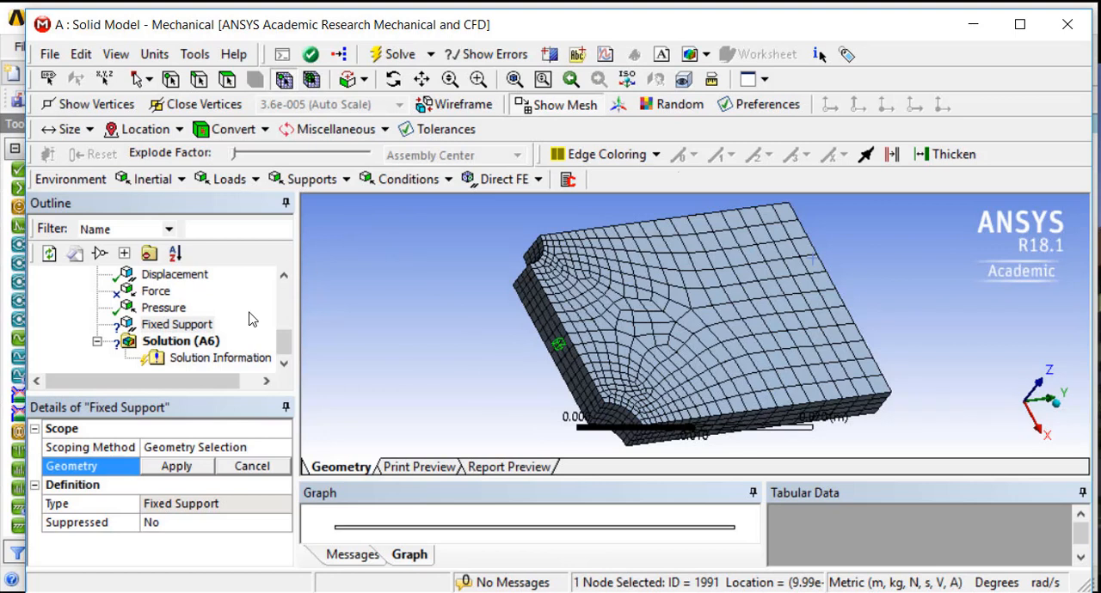
pyautogui.click(151, 467)
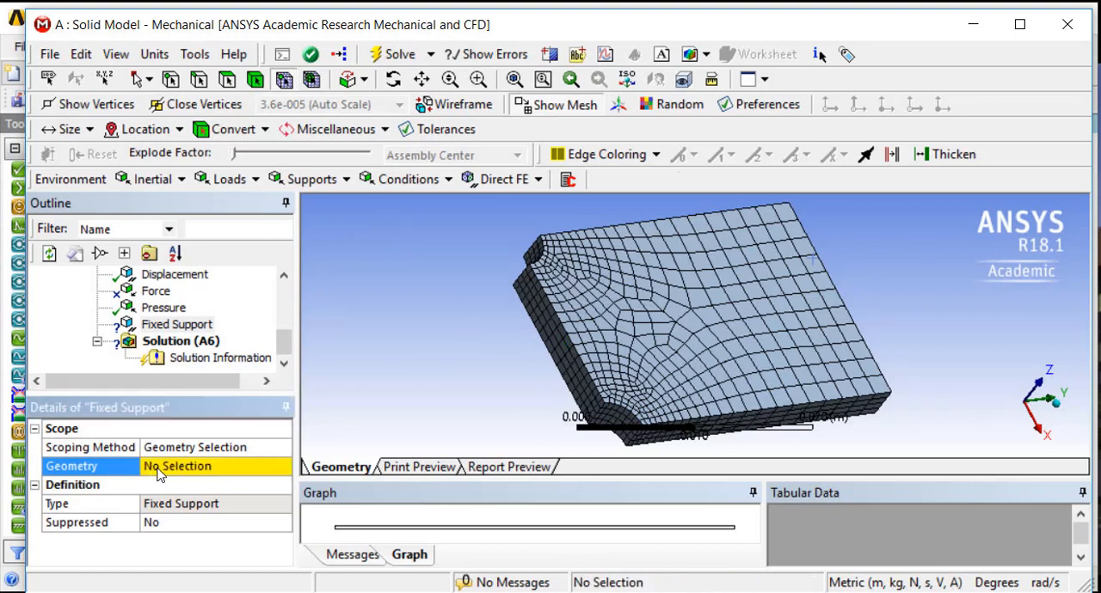
pyautogui.click(158, 475)
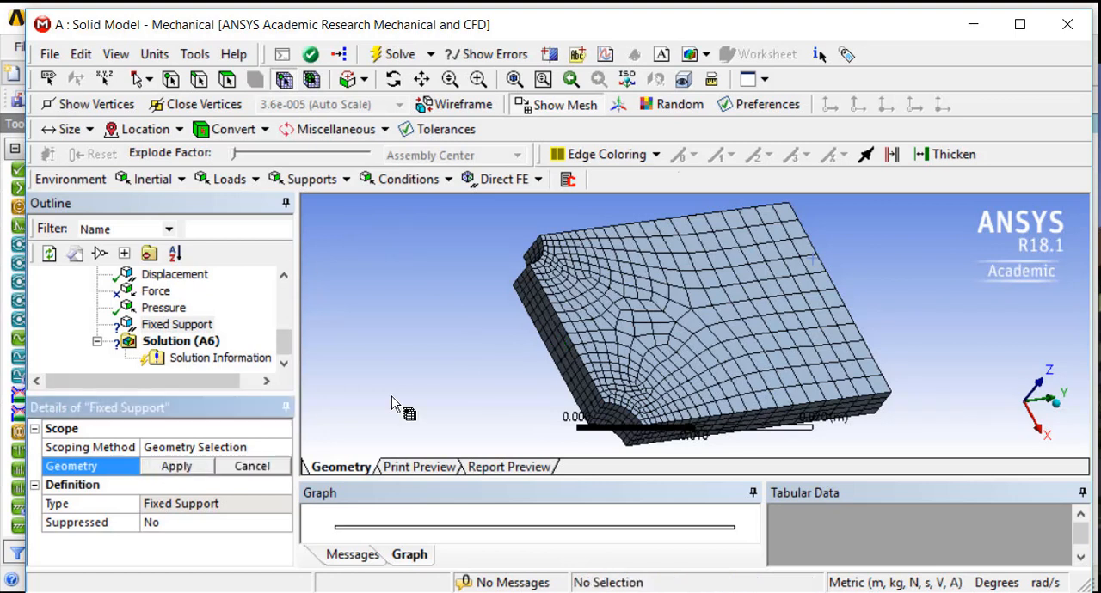
pyautogui.click(558, 348)
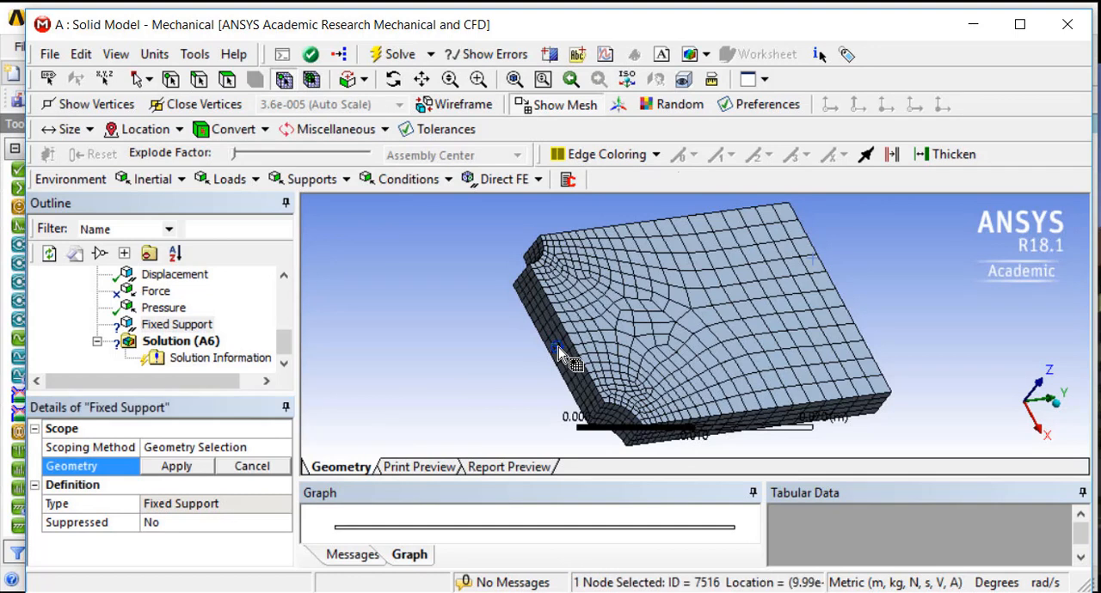
pyautogui.click(312, 80)
pyautogui.click(284, 79)
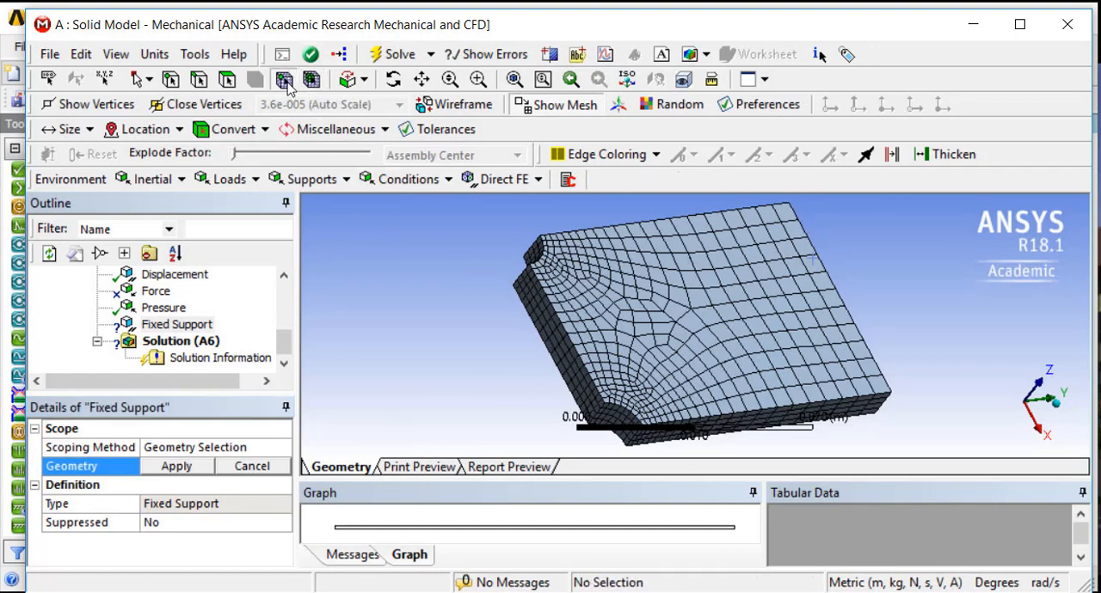
pyautogui.click(560, 344)
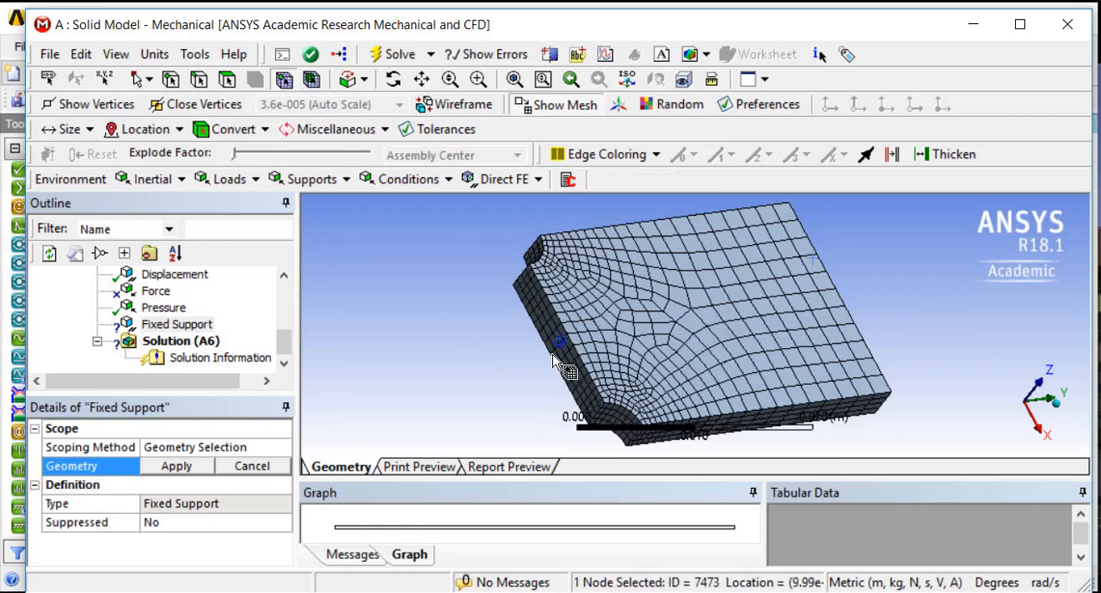
pyautogui.click(174, 466)
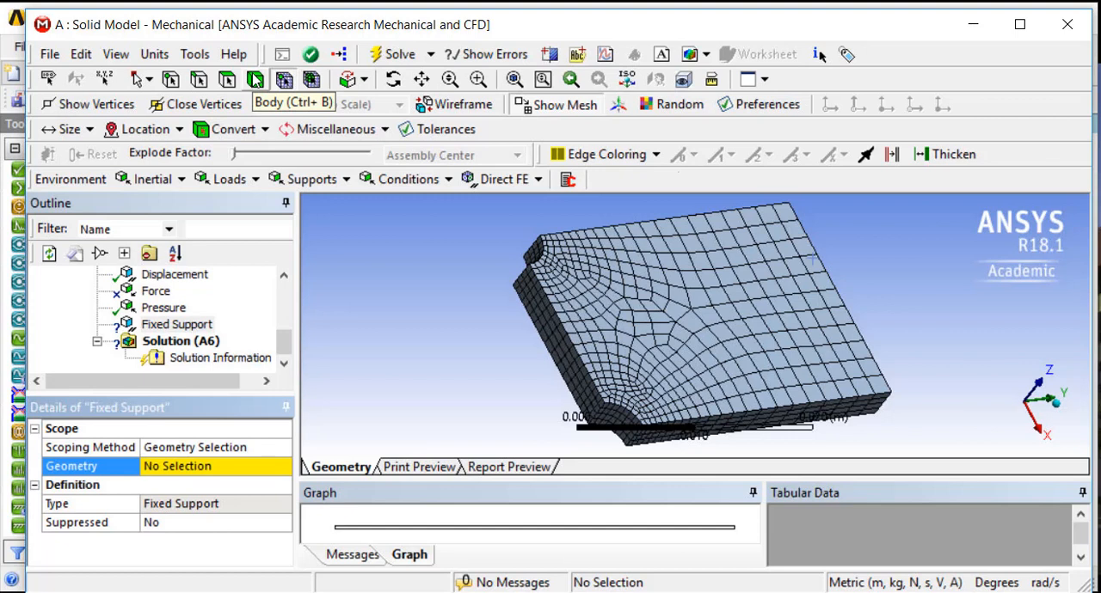
pyautogui.click(256, 80)
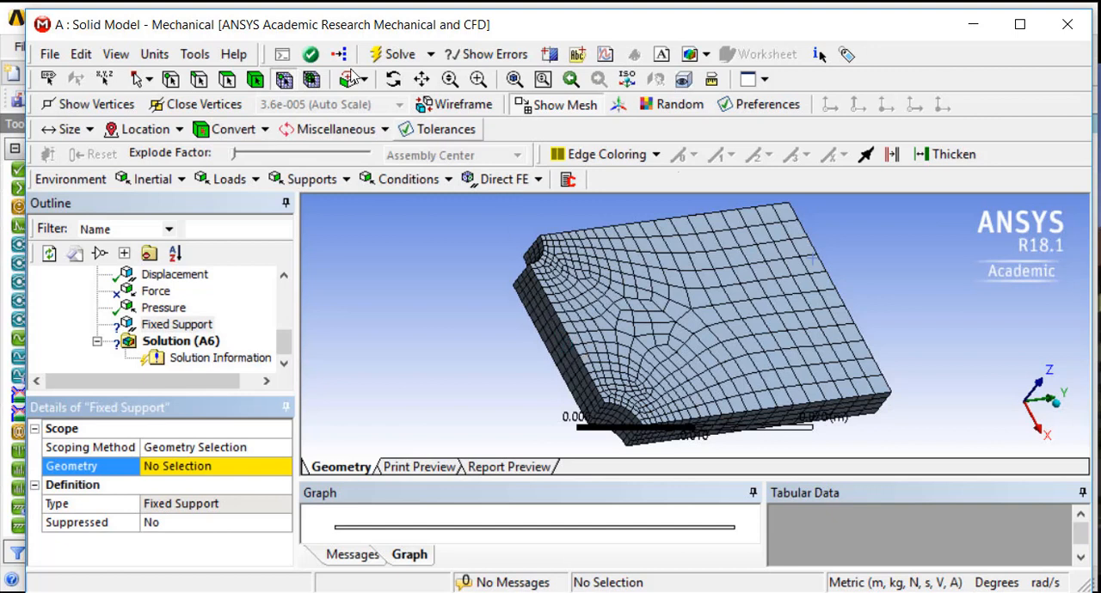
pyautogui.click(193, 60)
pyautogui.click(569, 392)
pyautogui.click(496, 368)
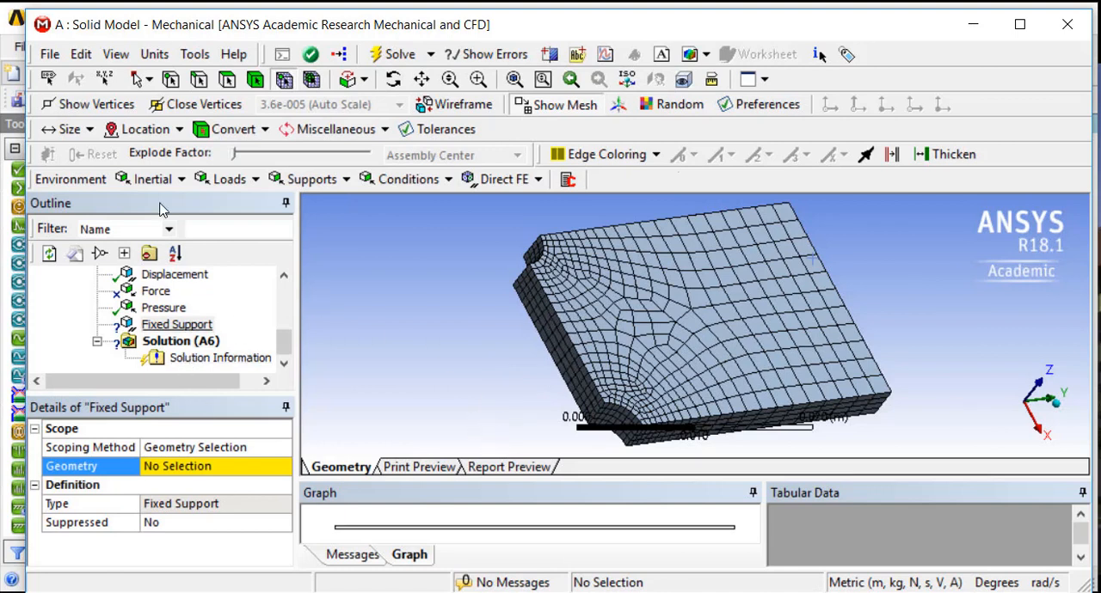
# Scope the Fixed Support to the through-thickness edge where the face between the notches meets the near corner notch
pyautogui.click(200, 80)
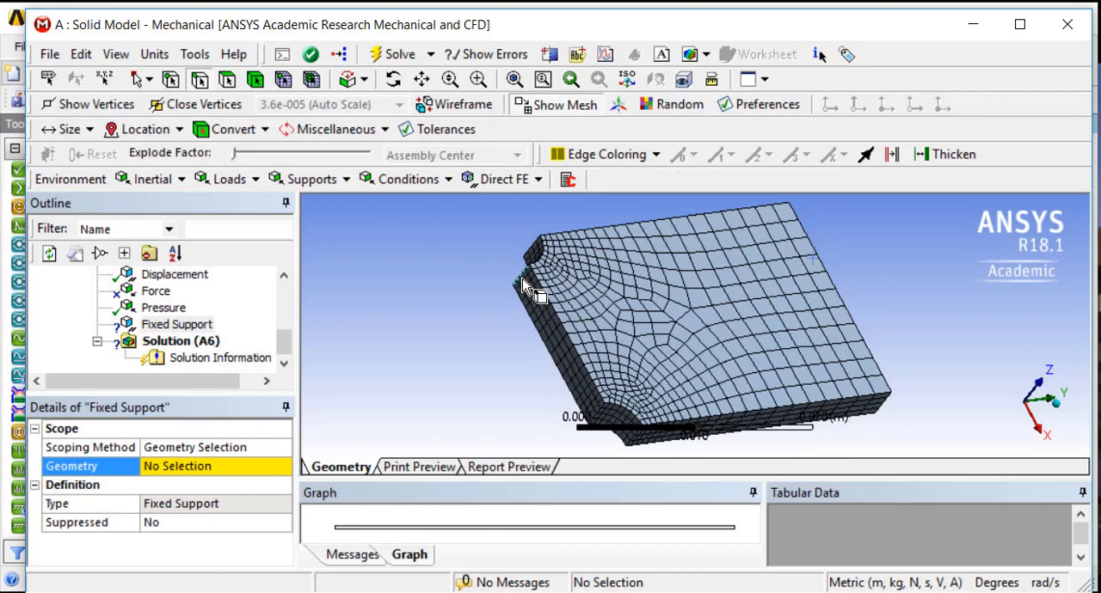
pyautogui.click(595, 418)
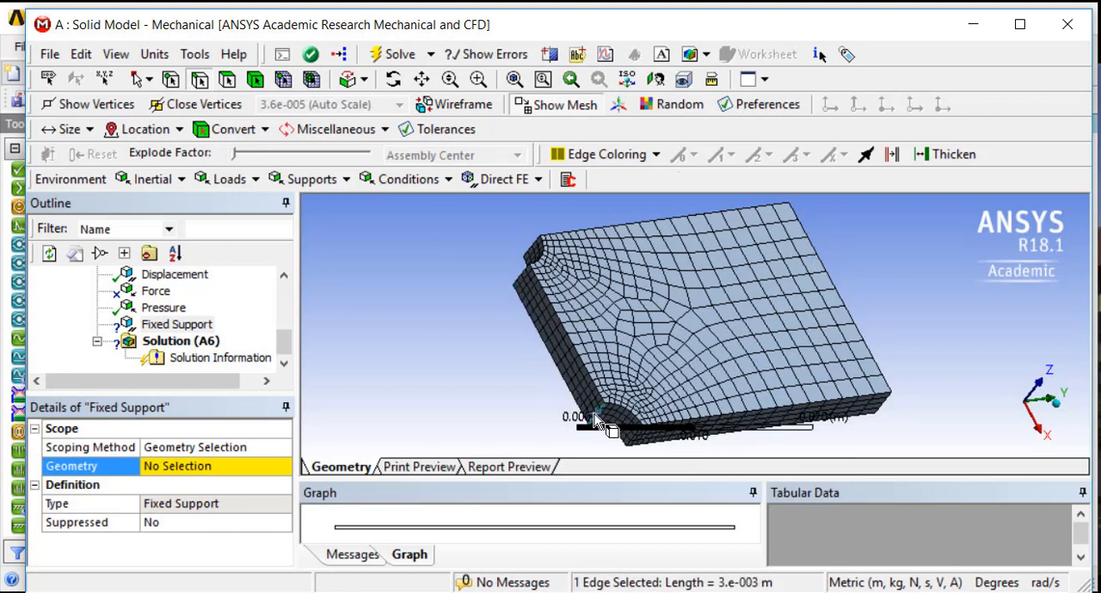
pyautogui.click(183, 467)
pyautogui.click(180, 467)
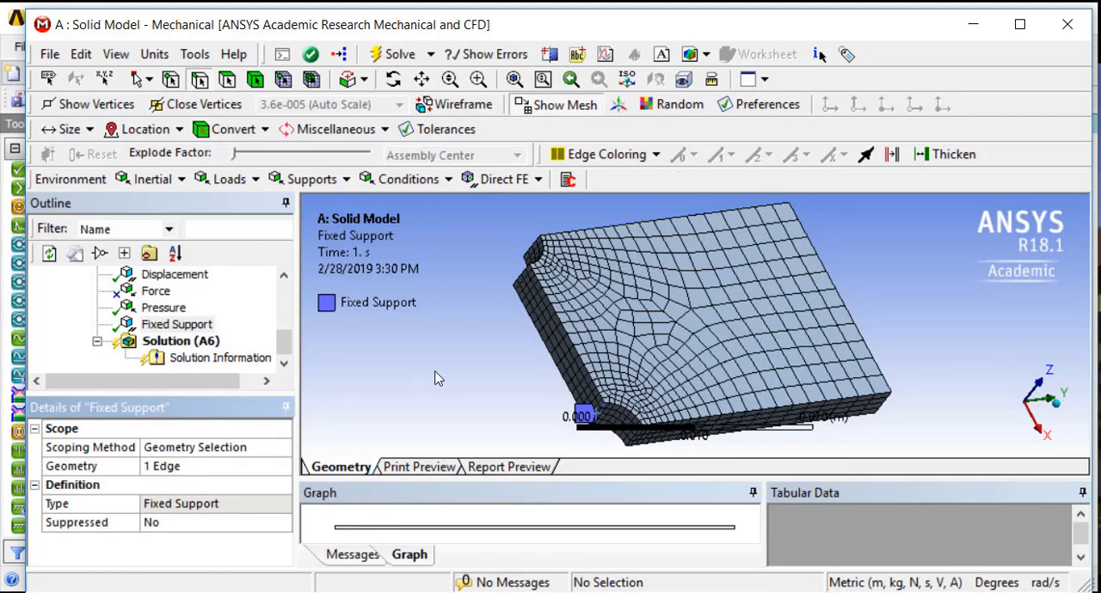
# Add Equivalent (von-Mises) and Maximum Principal stress results for all bodies to the solid model's solution
pyautogui.scroll(-3, 435, 371)
pyautogui.scroll(5, 437, 373)
pyautogui.scroll(-5, 438, 374)
pyautogui.moveTo(468, 384); pyautogui.dragTo(387, 380, button='middle')
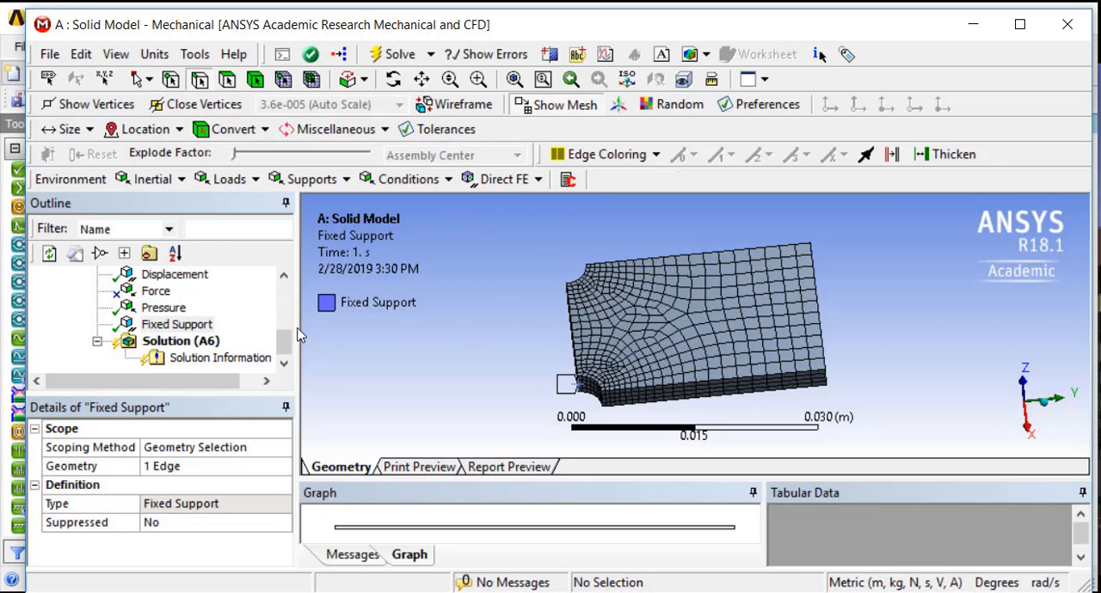
pyautogui.click(180, 341)
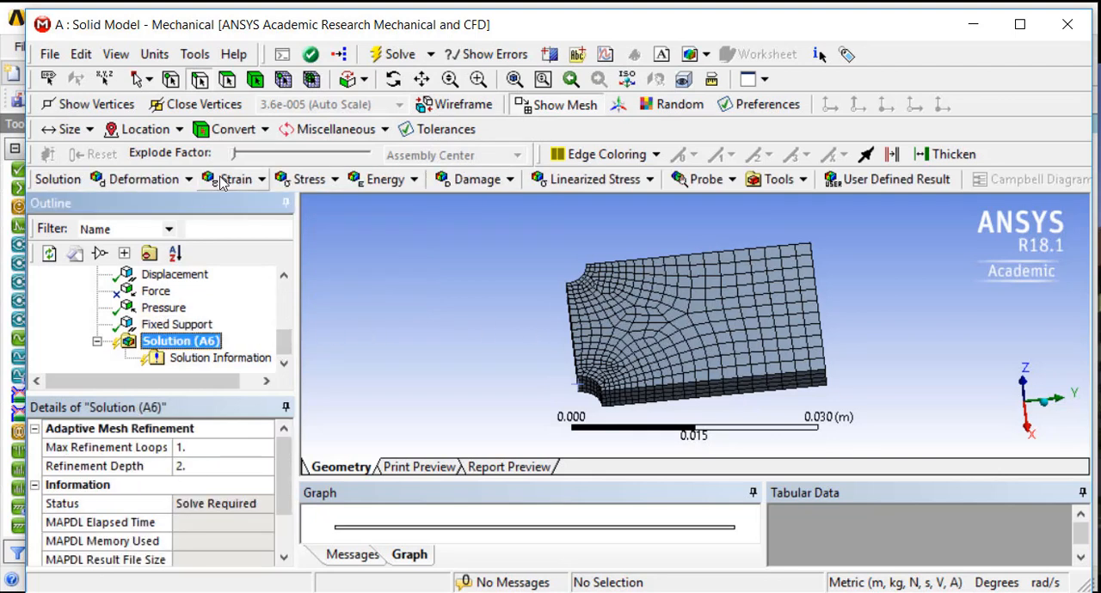
pyautogui.click(310, 181)
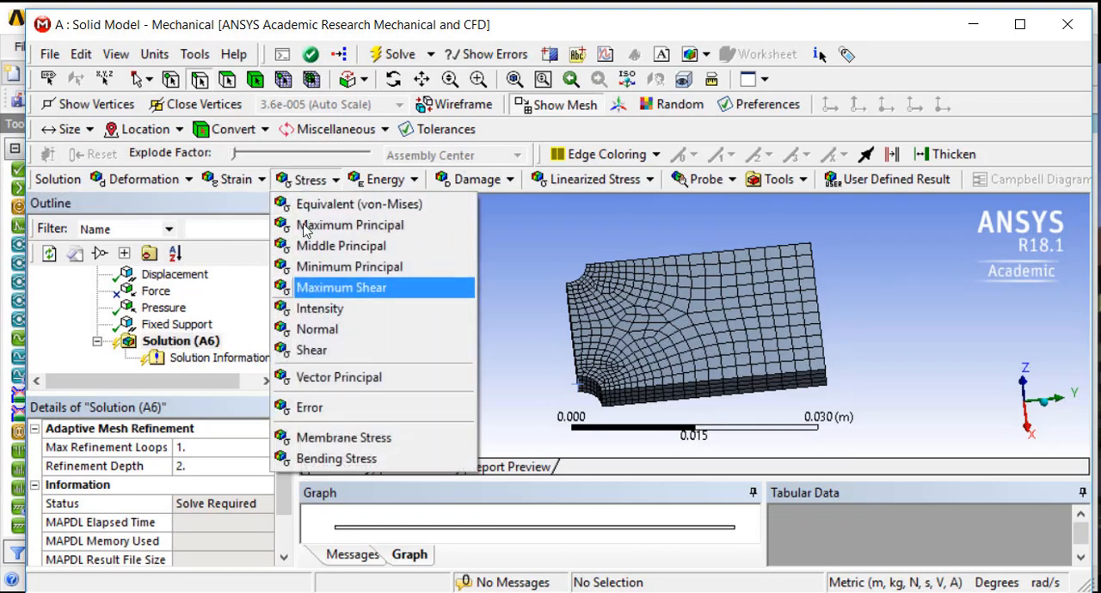
pyautogui.click(310, 212)
pyautogui.click(308, 180)
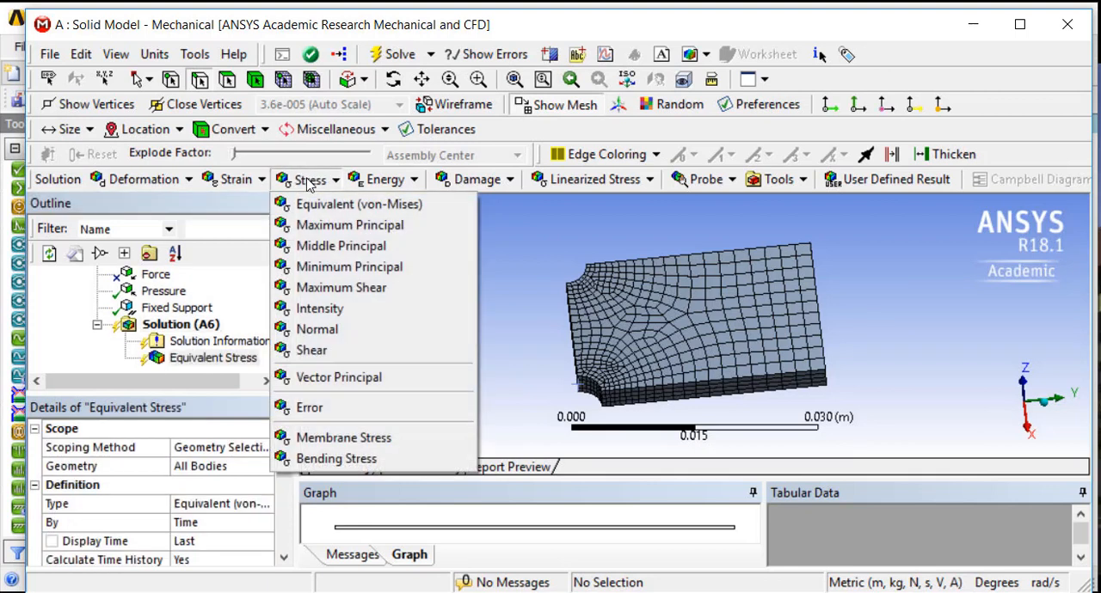
pyautogui.click(319, 225)
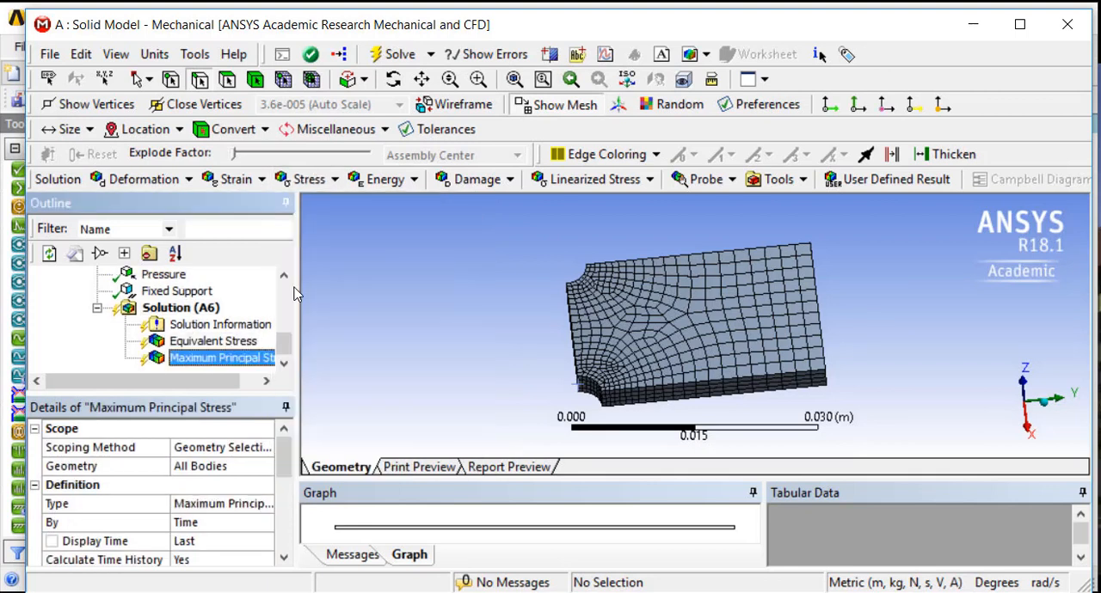
# Flag the Maximum values of Equivalent Stress and Maximum Principal Stress as output parameters, and solve the solid model
pyautogui.click(206, 344)
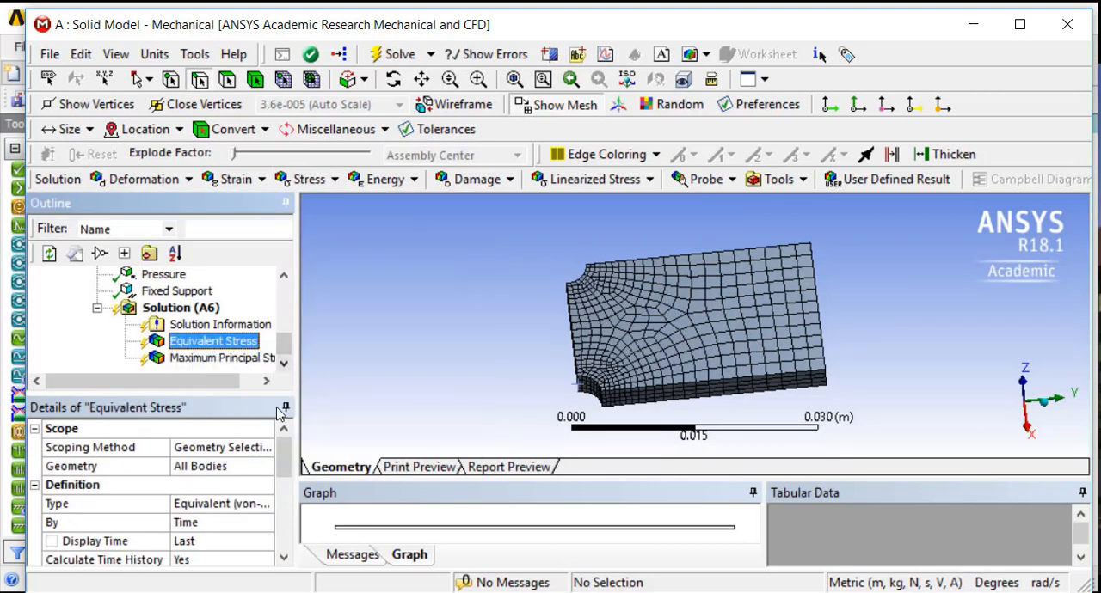
pyautogui.moveTo(283, 454); pyautogui.dragTo(266, 519)
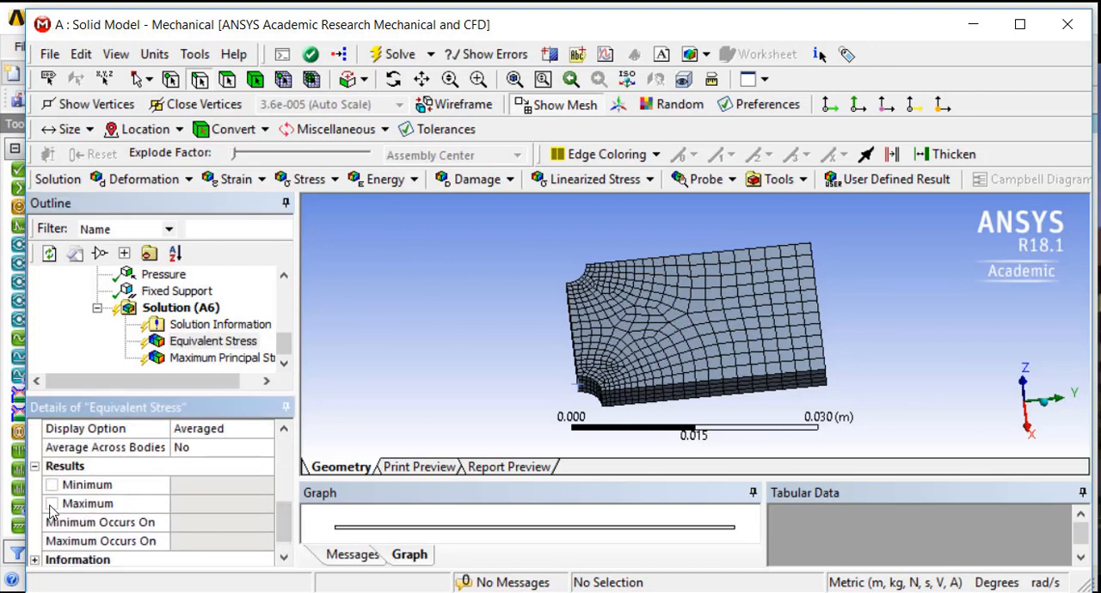
pyautogui.click(52, 504)
pyautogui.click(179, 359)
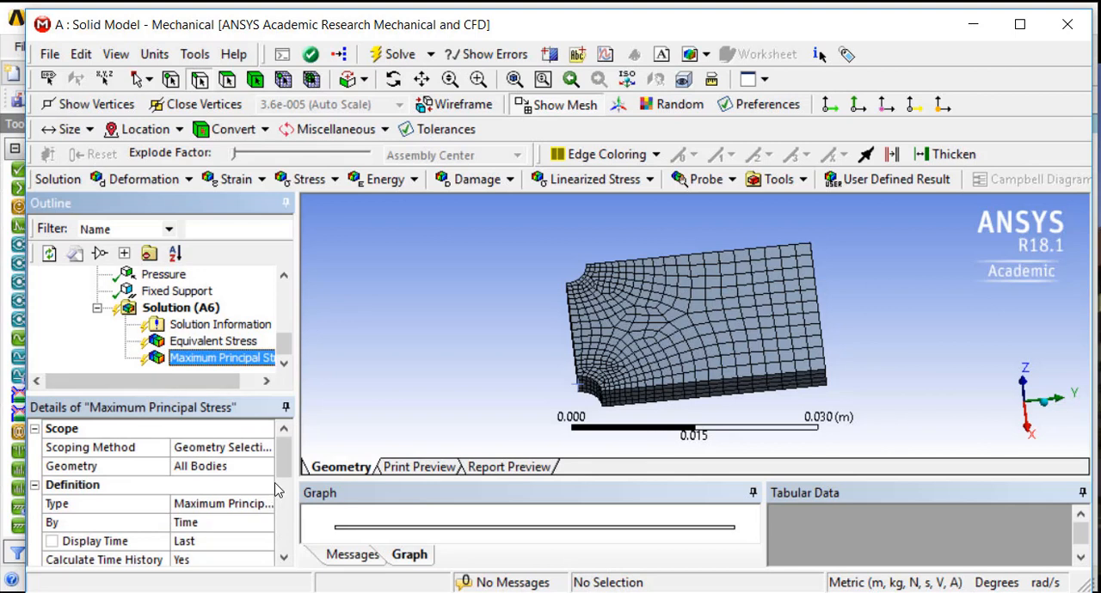
pyautogui.moveTo(283, 482); pyautogui.dragTo(285, 545)
pyautogui.click(79, 504)
pyautogui.click(34, 542)
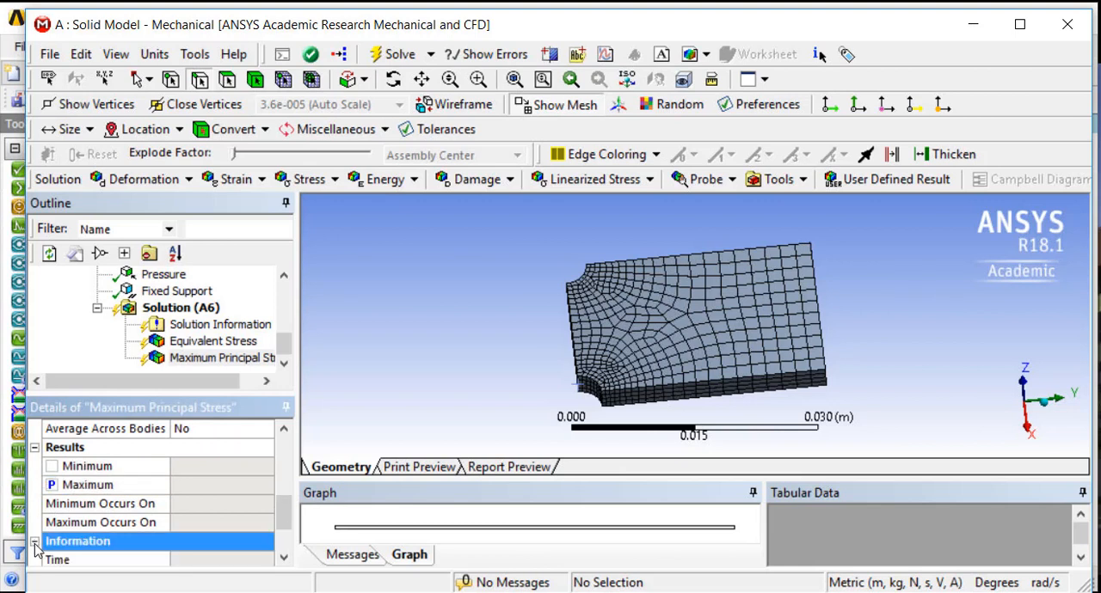
pyautogui.scroll(6, 263, 498)
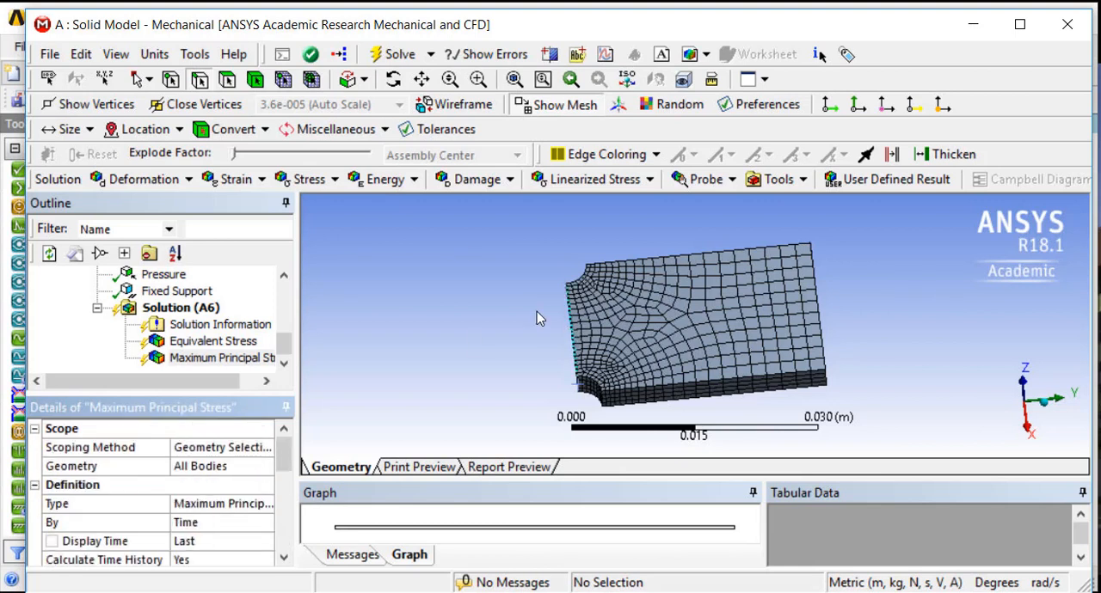
pyautogui.click(393, 56)
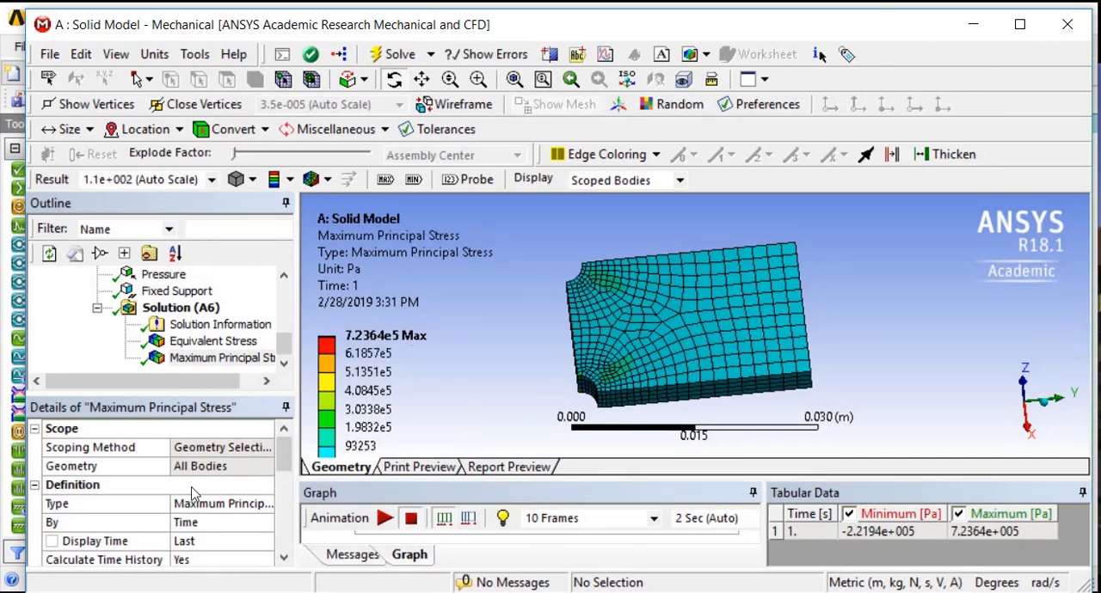
# Examine the Maximum Principal Stress contours across the plate and around the fixed edge at the near corner notch
pyautogui.moveTo(492, 393); pyautogui.dragTo(583, 354)
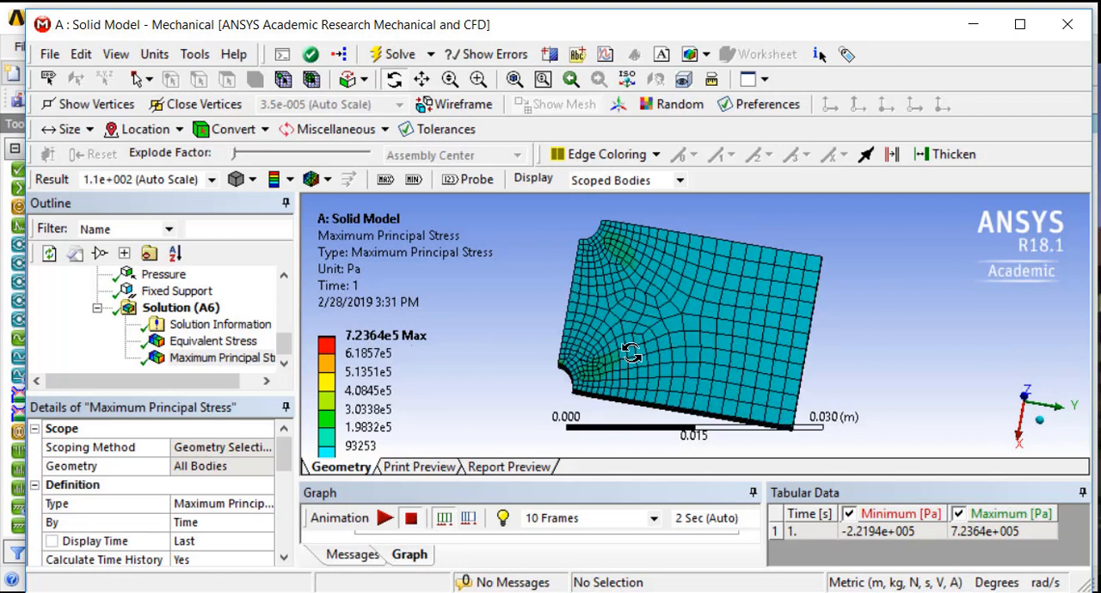
pyautogui.scroll(1, 598, 373)
pyautogui.scroll(1, 597, 372)
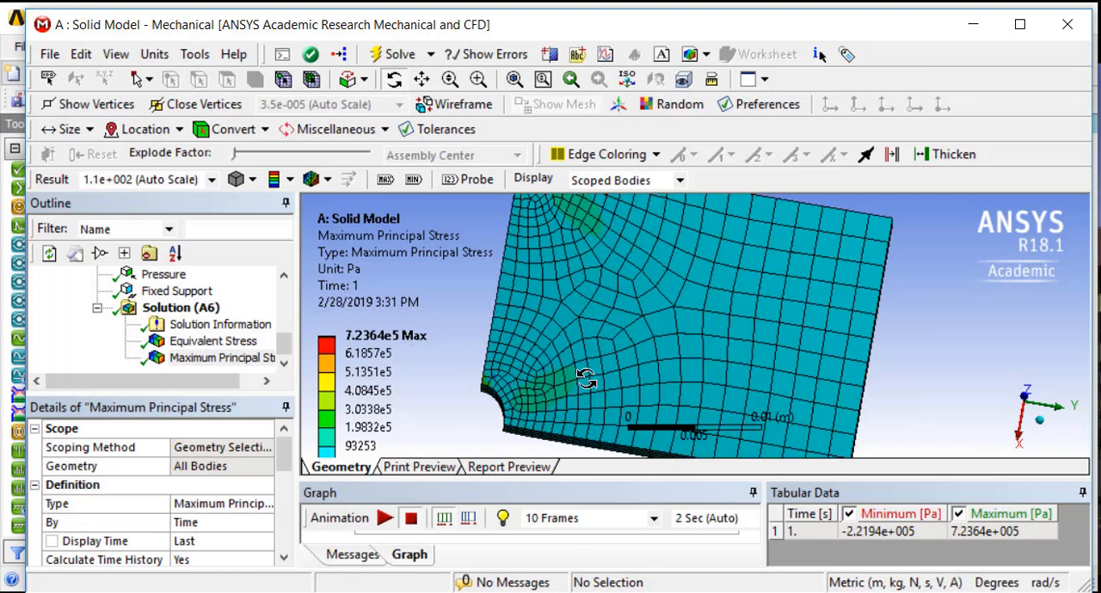
pyautogui.moveTo(490, 392); pyautogui.dragTo(458, 324)
pyautogui.scroll(-3, 594, 321)
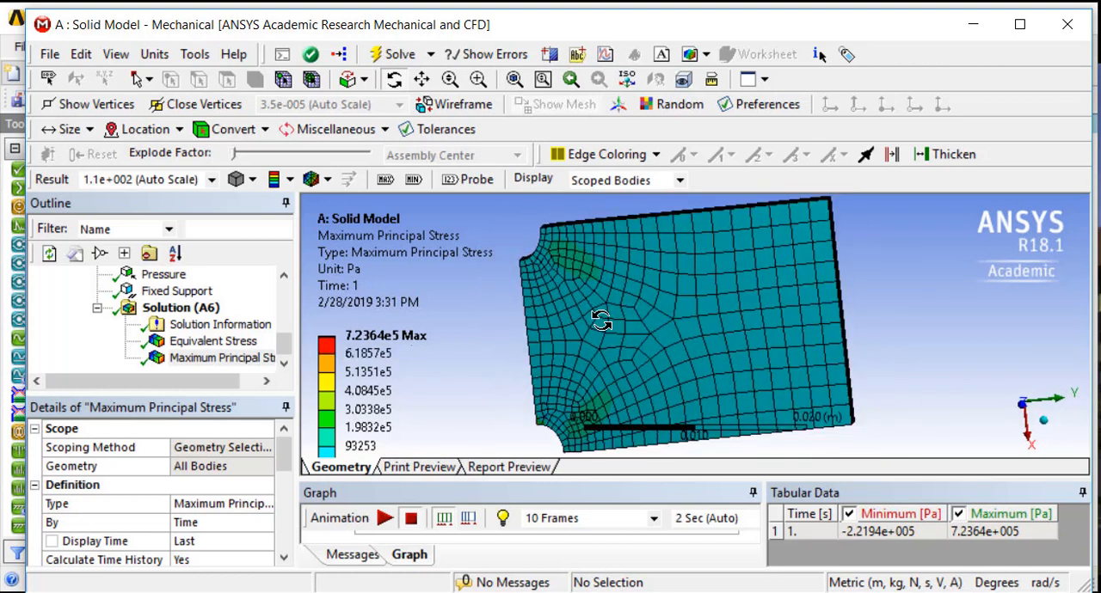
pyautogui.scroll(4, 584, 318)
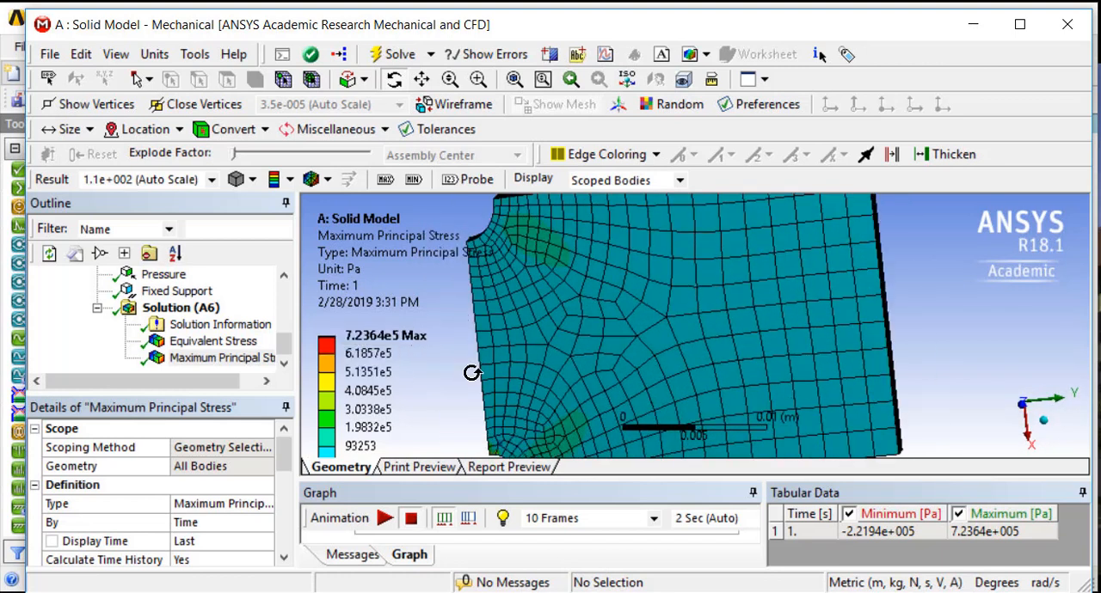
pyautogui.moveTo(705, 319); pyautogui.dragTo(863, 295)
pyautogui.scroll(-2, 685, 396)
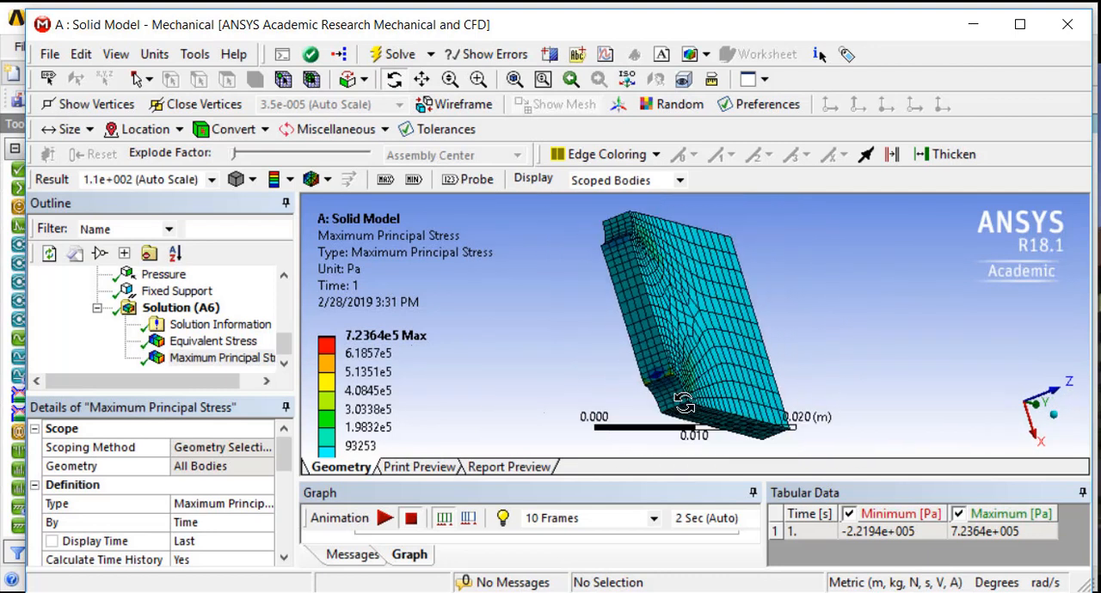
pyautogui.scroll(5, 685, 400)
pyautogui.moveTo(574, 363); pyautogui.dragTo(514, 402)
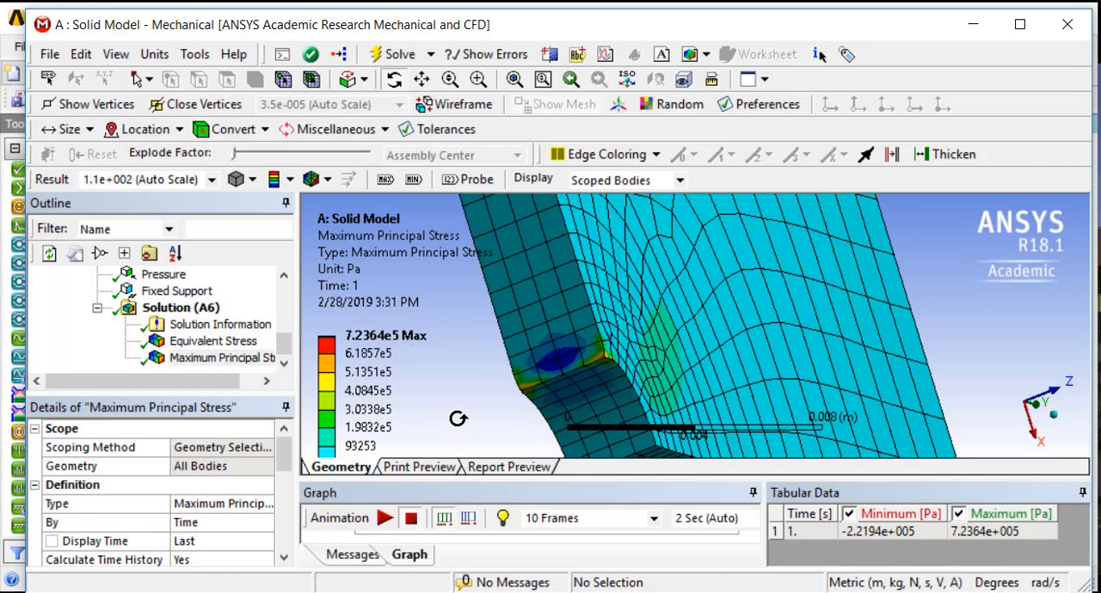
# Rescope the Fixed Support to the single vertex at the outer end of the currently fixed through-thickness edge
pyautogui.click(282, 331)
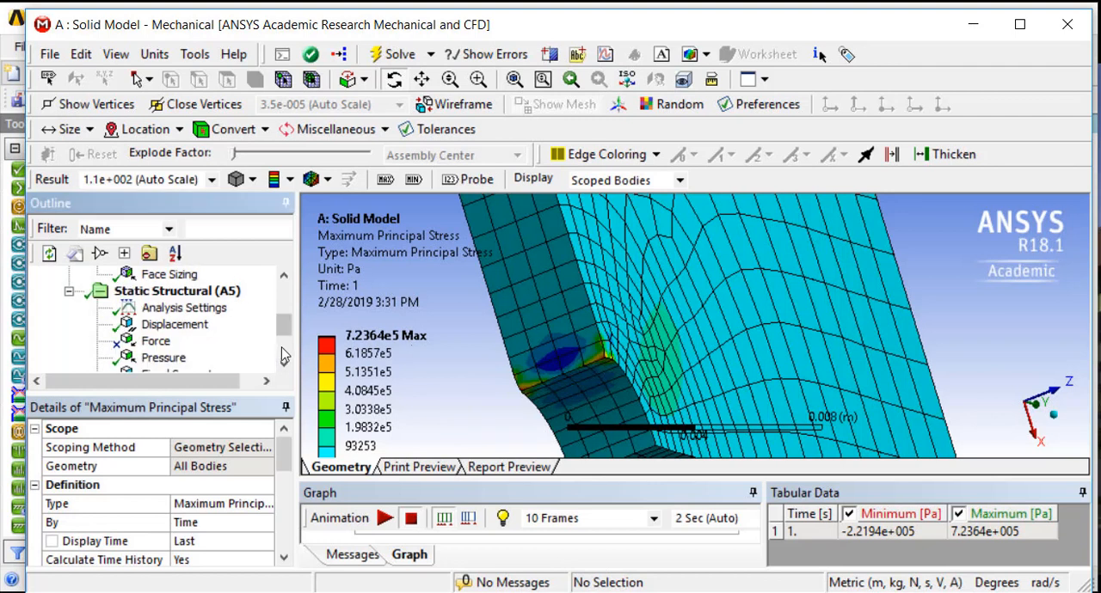
pyautogui.scroll(-2, 172, 353)
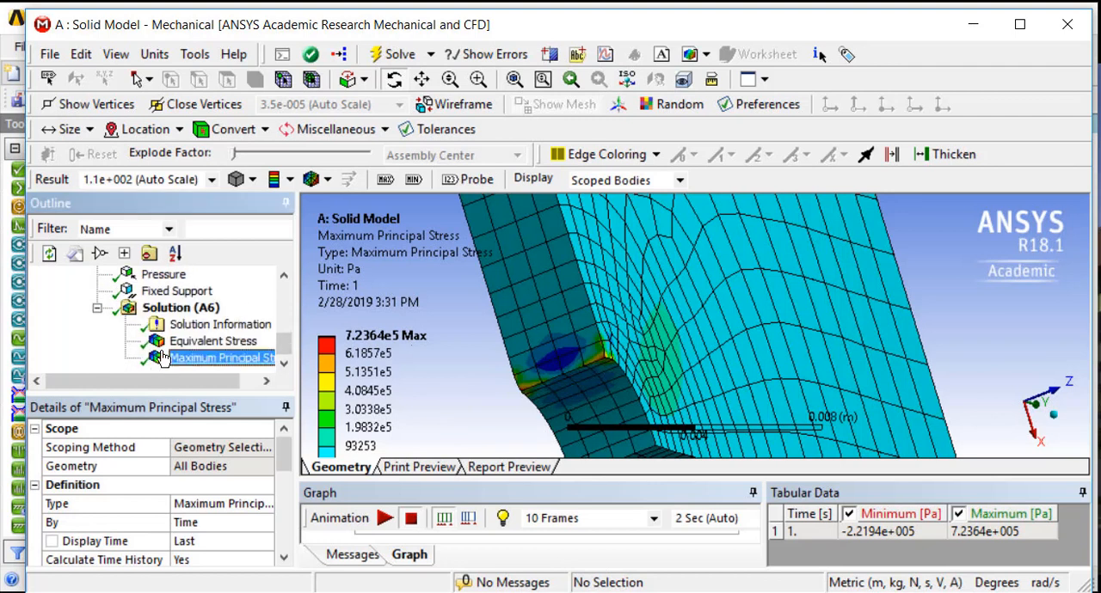
pyautogui.click(140, 294)
pyautogui.click(172, 484)
pyautogui.click(169, 468)
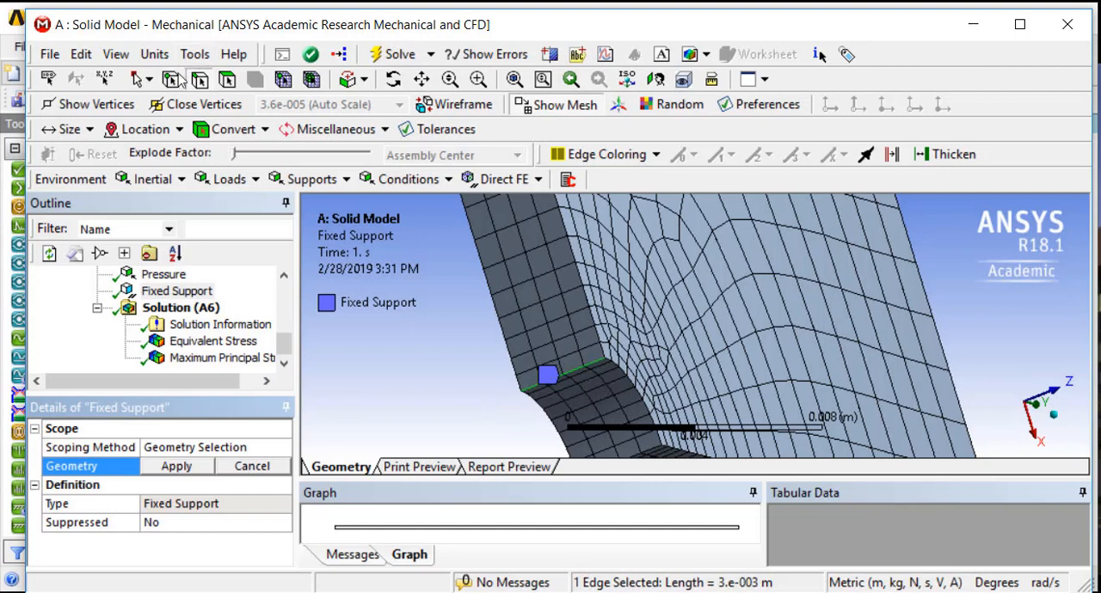
pyautogui.click(432, 327)
pyautogui.click(521, 395)
pyautogui.click(188, 465)
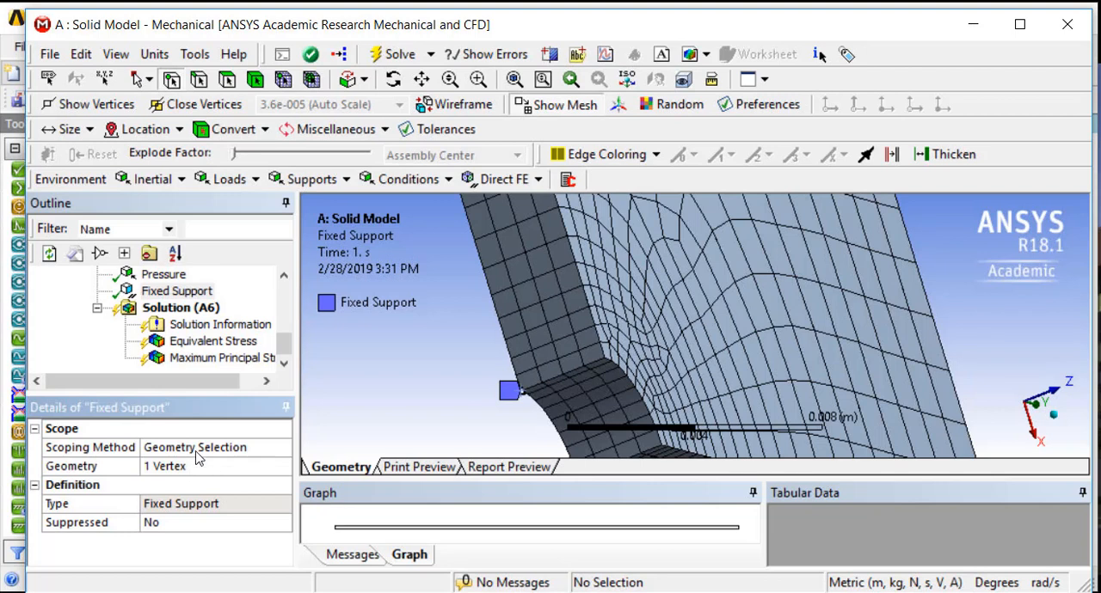
# Insert a second Displacement support scoped to the long edge between the notches that contains the fixed vertex
pyautogui.scroll(-2, 387, 412)
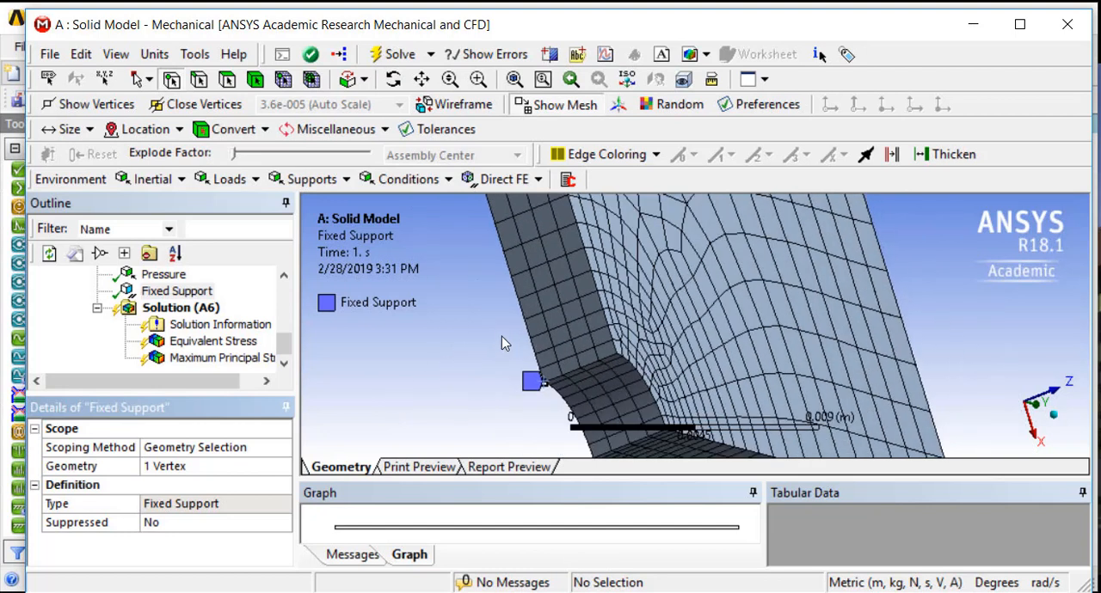
pyautogui.scroll(-2, 473, 312)
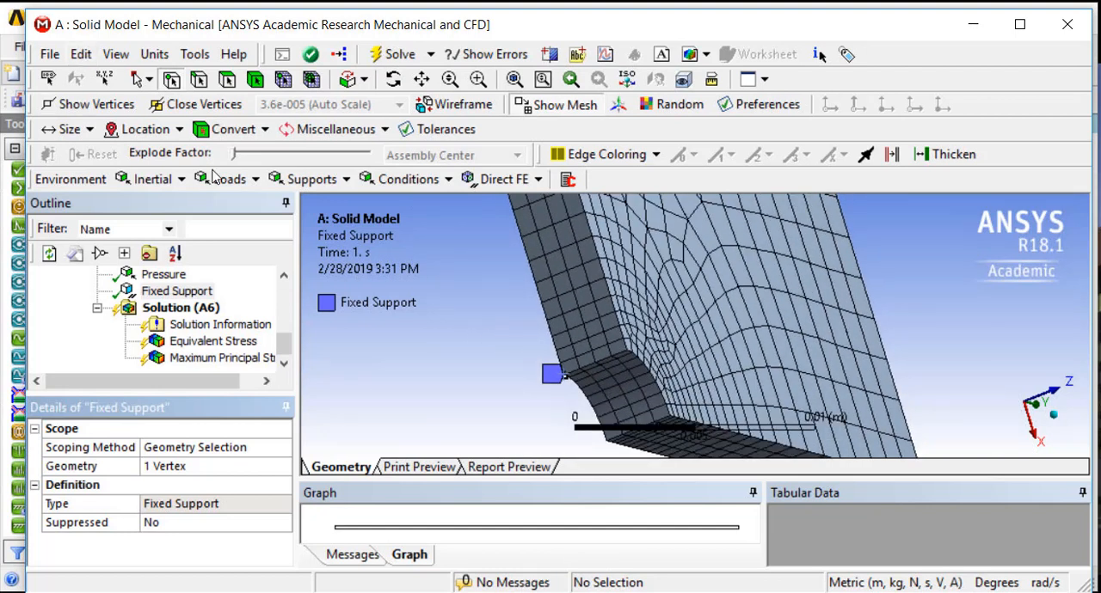
pyautogui.click(292, 180)
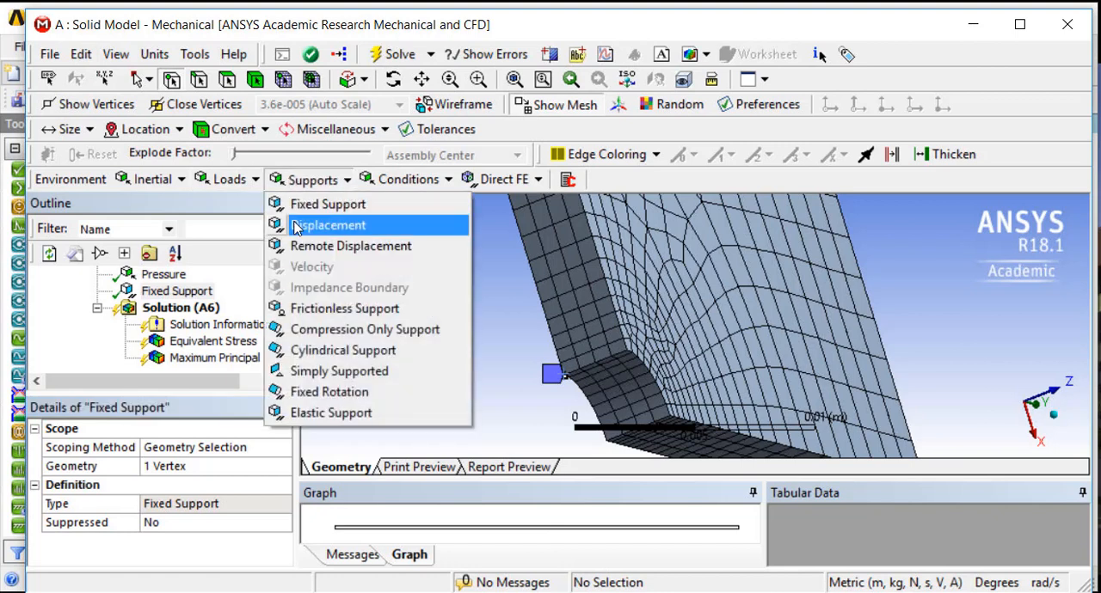
pyautogui.click(319, 224)
pyautogui.scroll(-5, 516, 297)
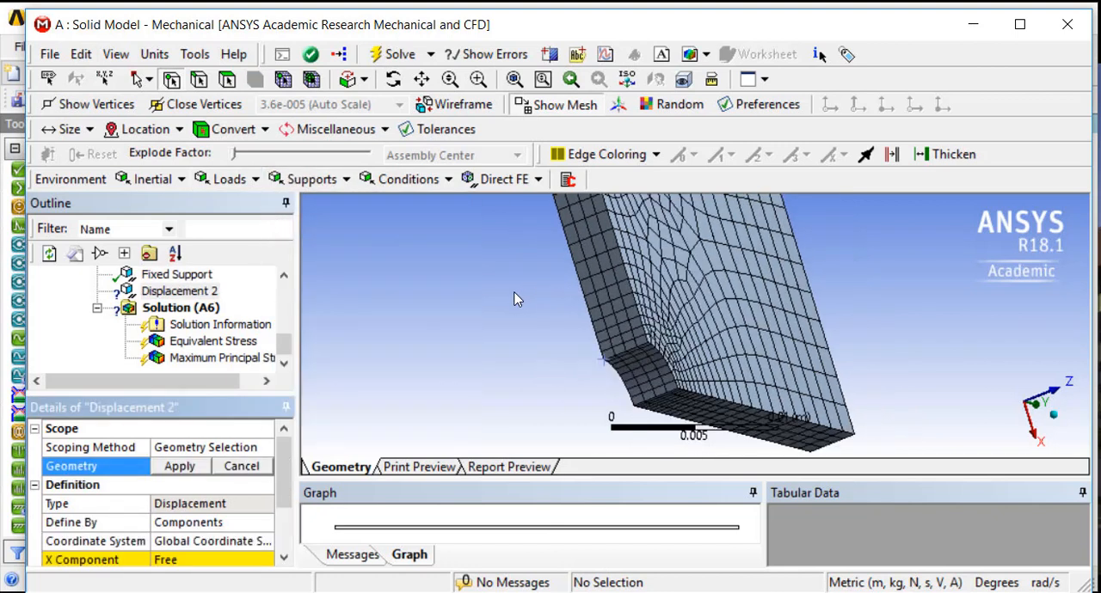
pyautogui.moveTo(497, 318); pyautogui.dragTo(446, 319, button='middle')
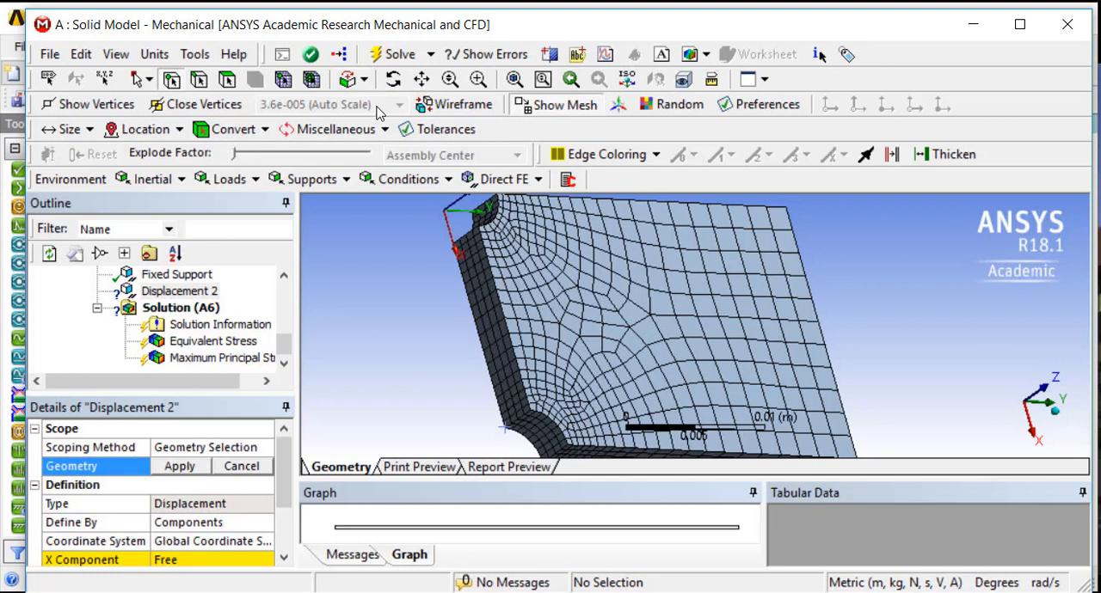
pyautogui.click(199, 80)
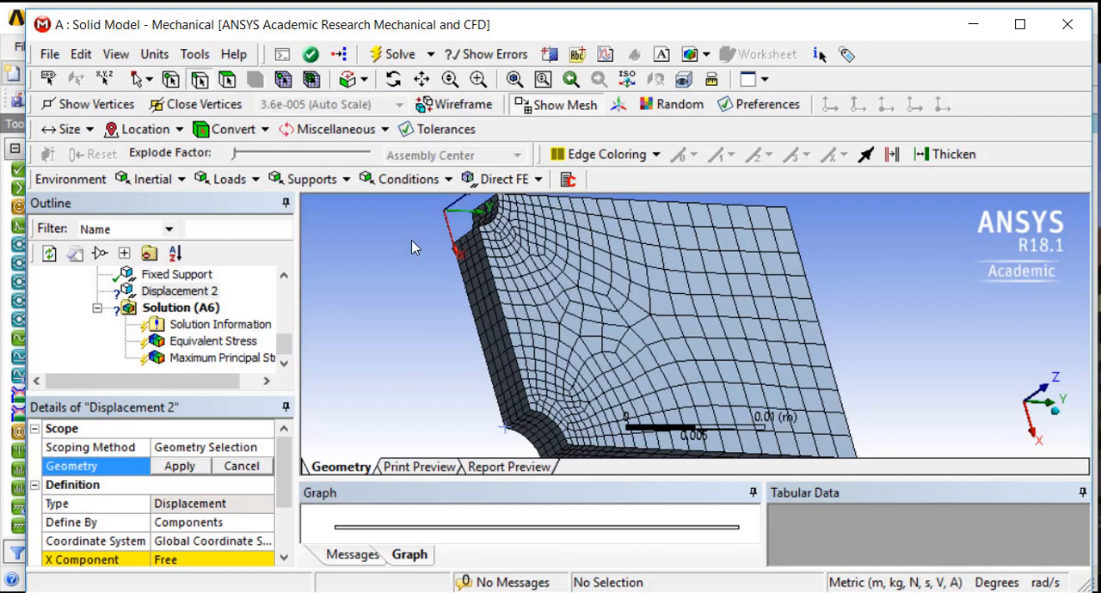
pyautogui.click(467, 310)
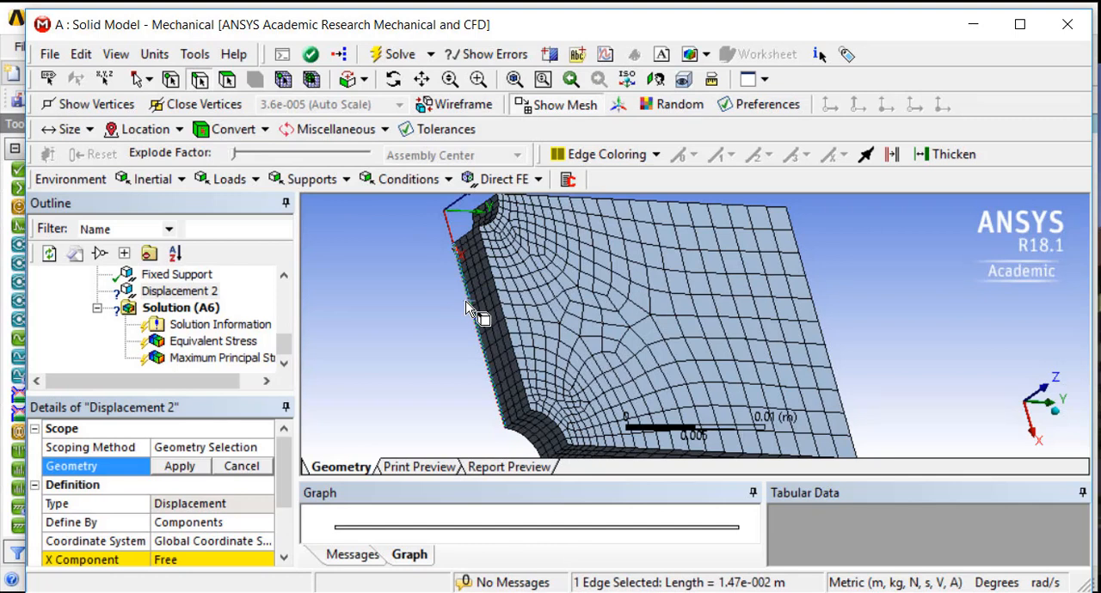
pyautogui.click(178, 467)
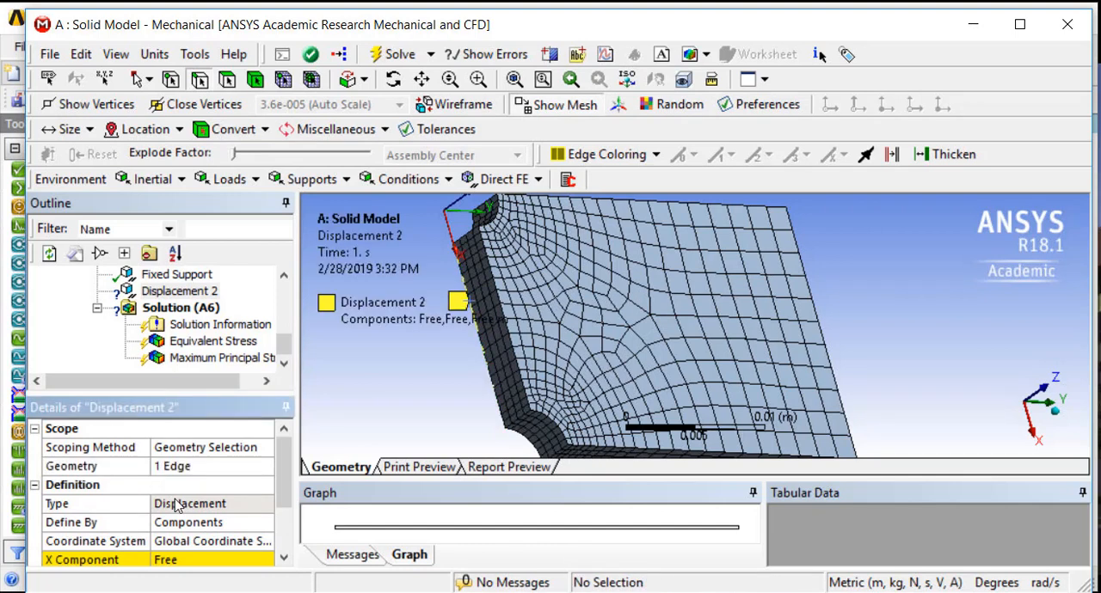
# Set the Z component of the new displacement to 0 m and solve the solid model again
pyautogui.scroll(-3, 269, 486)
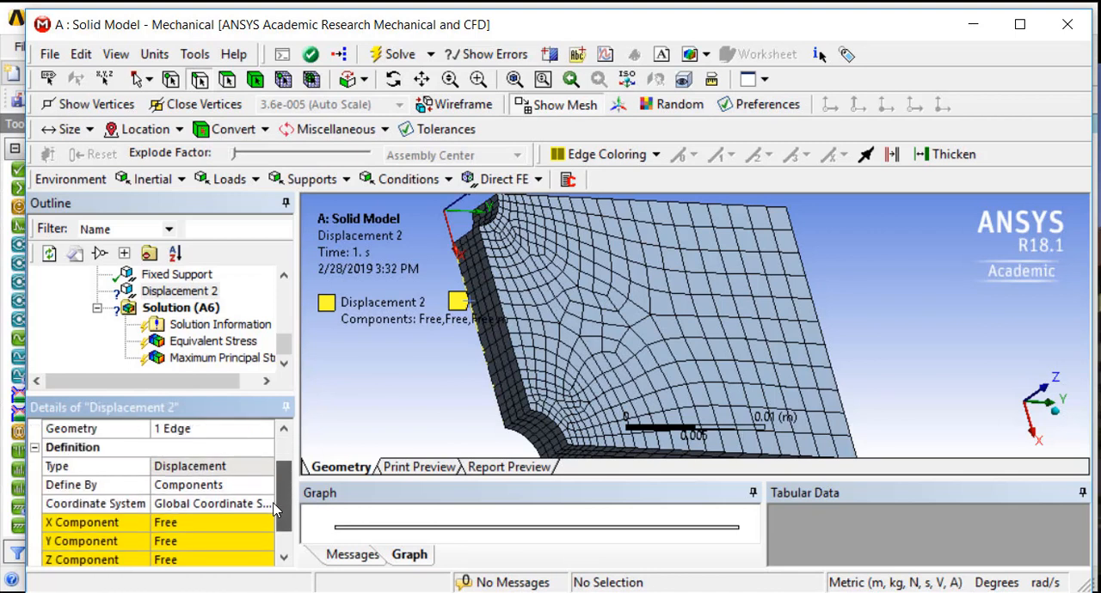
pyautogui.click(172, 543)
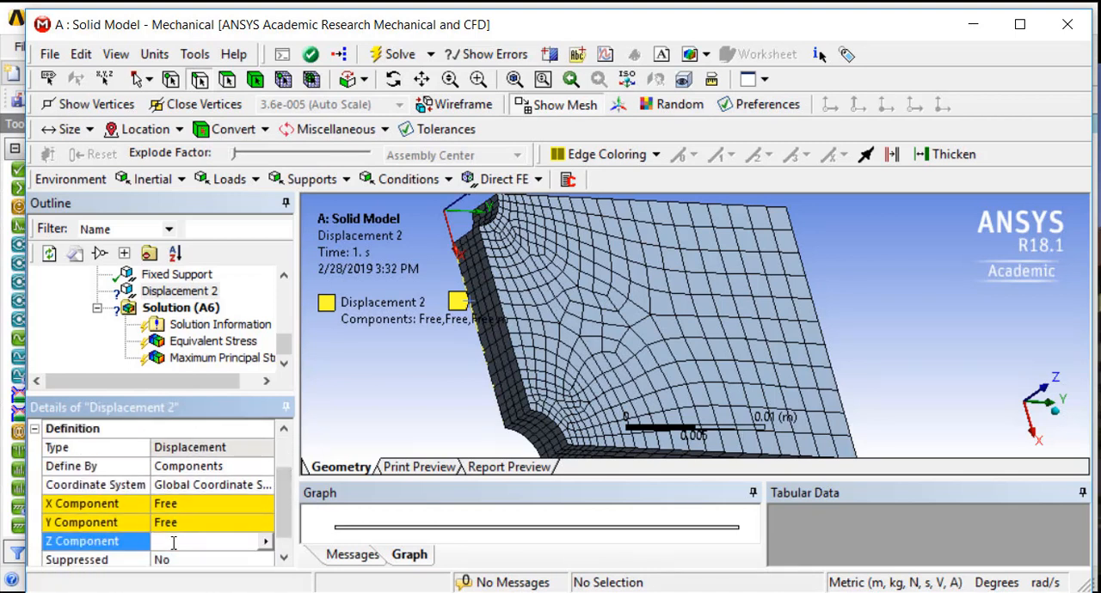
pyautogui.write('0')
pyautogui.press('Return')
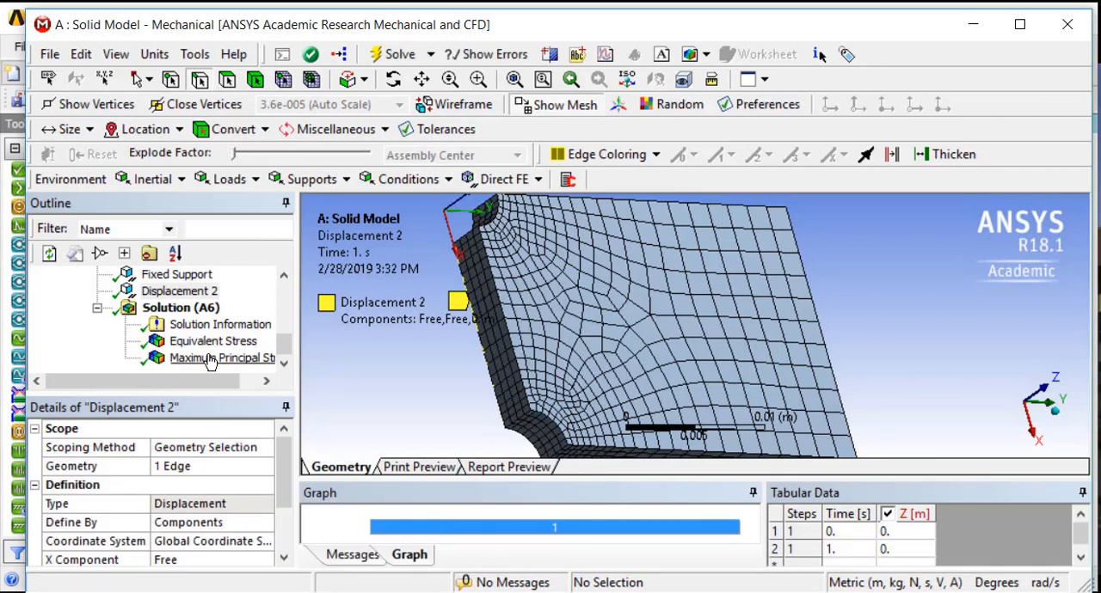
# Probe the Equivalent Stress at both ends of the constrained edge, where the face between the notches meets each notch
pyautogui.click(206, 341)
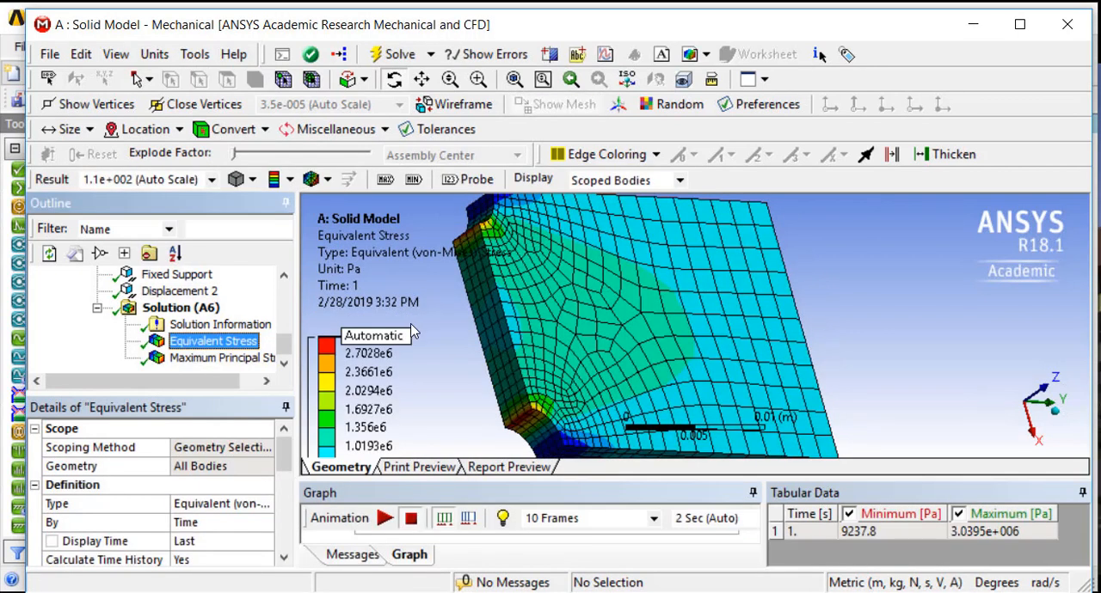
pyautogui.scroll(2, 412, 330)
pyautogui.moveTo(457, 323); pyautogui.dragTo(686, 315, button='middle')
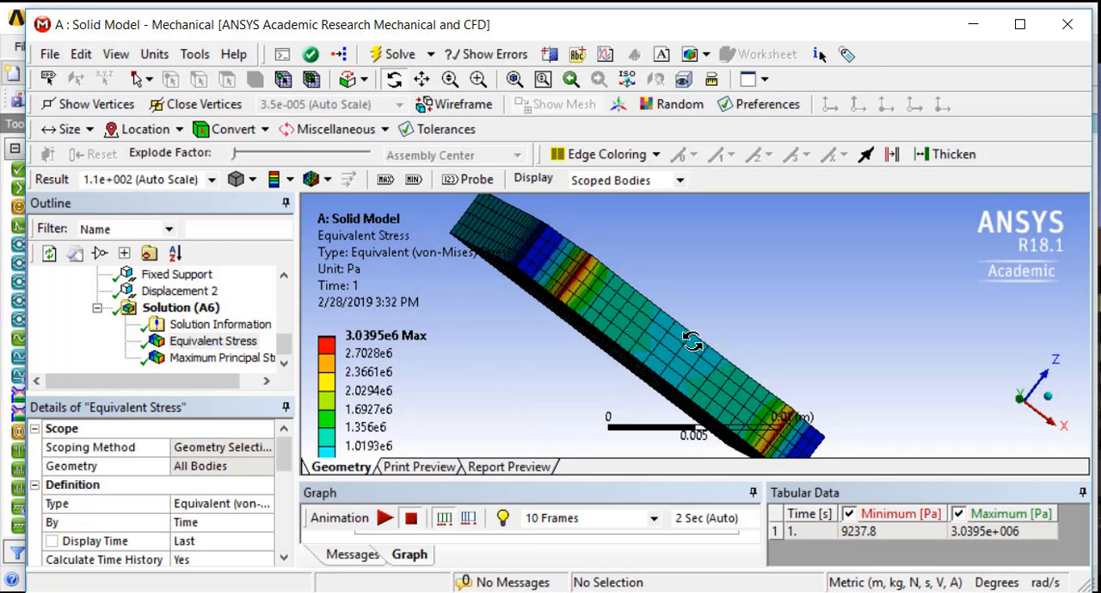
pyautogui.moveTo(685, 379); pyautogui.dragTo(699, 372)
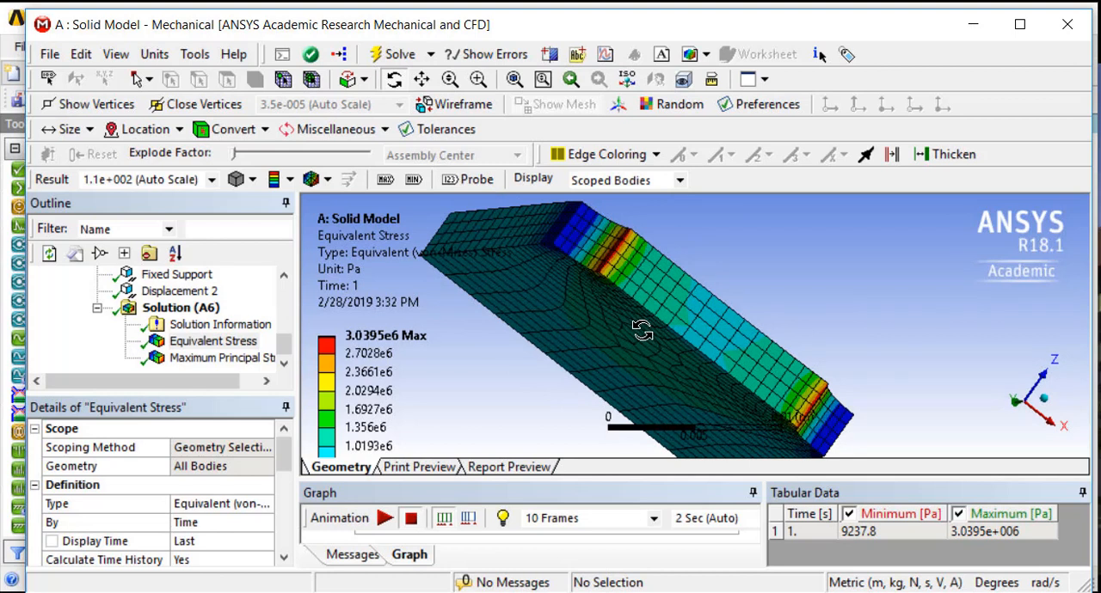
pyautogui.moveTo(646, 329); pyautogui.dragTo(593, 321)
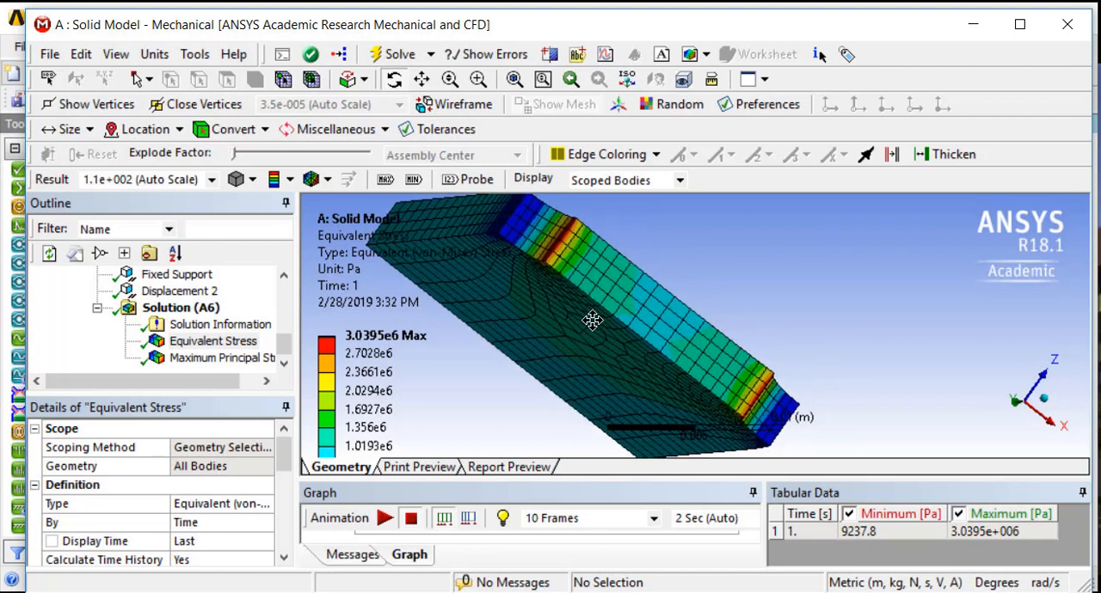
pyautogui.click(468, 180)
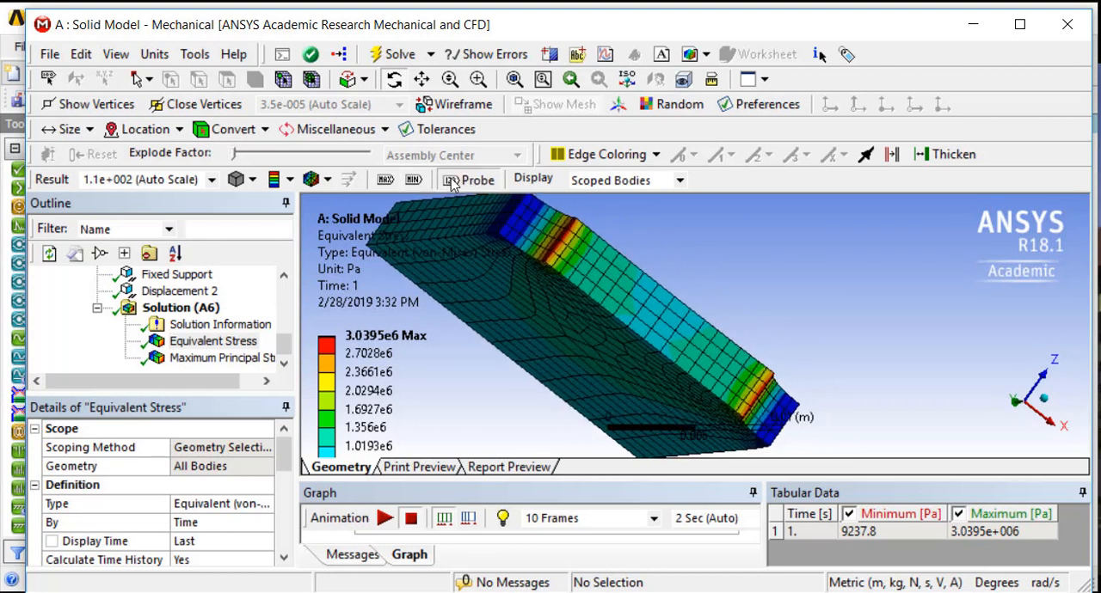
pyautogui.click(543, 264)
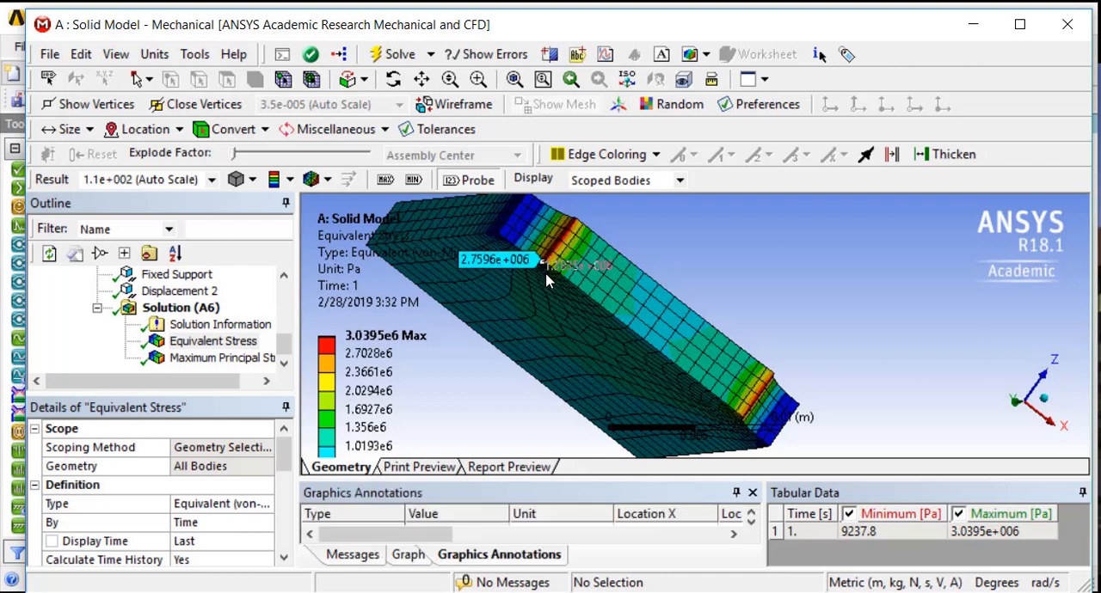
pyautogui.click(740, 423)
pyautogui.scroll(4, 719, 441)
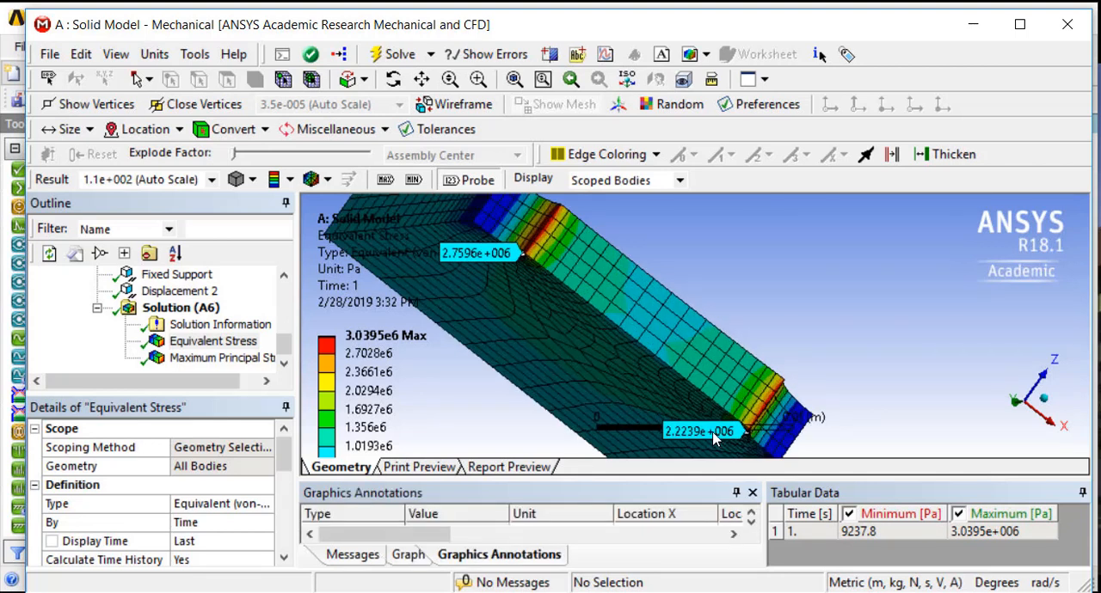
pyautogui.keyDown('ctrl'); pyautogui.moveTo(662, 385); pyautogui.dragTo(727, 308, button='middle'); pyautogui.keyUp('ctrl')
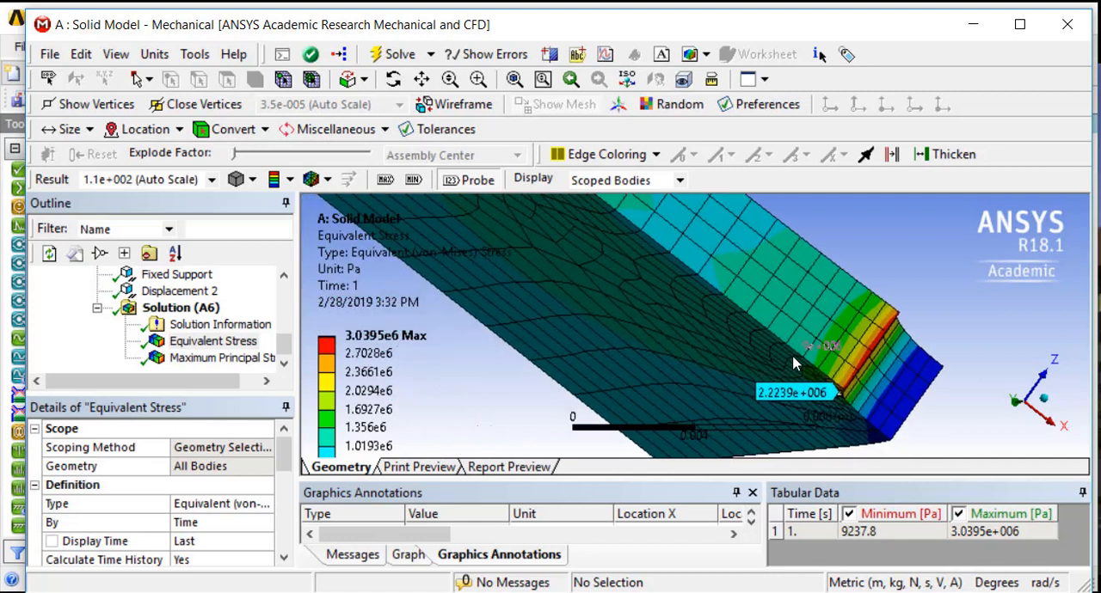
# Probe the Equivalent Stress again at the constrained-edge notch corner and at that notch's opposite through-thickness end
pyautogui.click(843, 392)
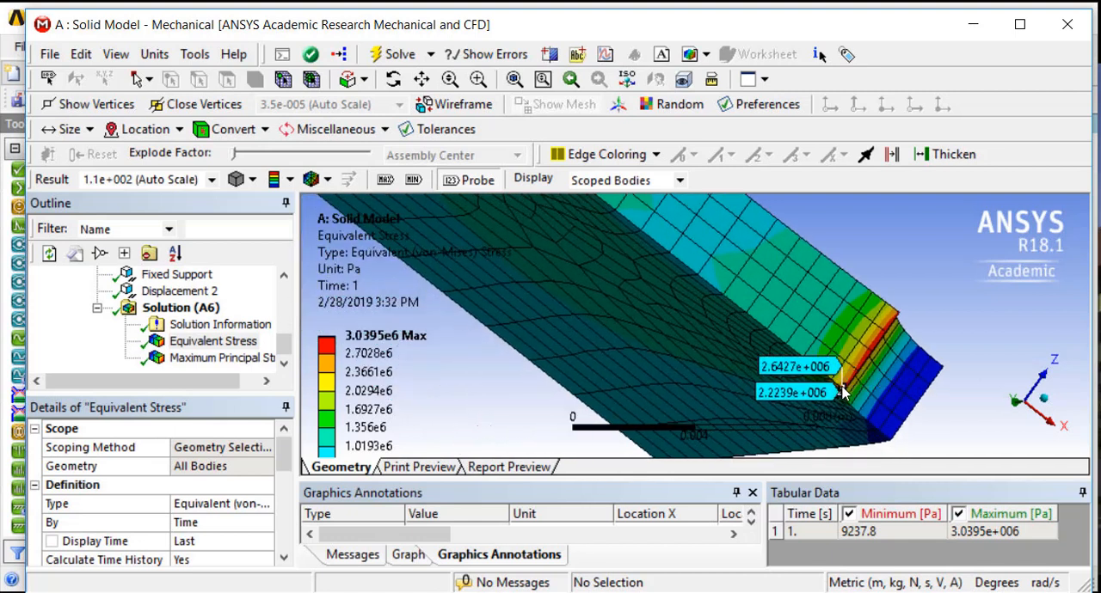
pyautogui.scroll(2, 784, 379)
pyautogui.scroll(2, 785, 380)
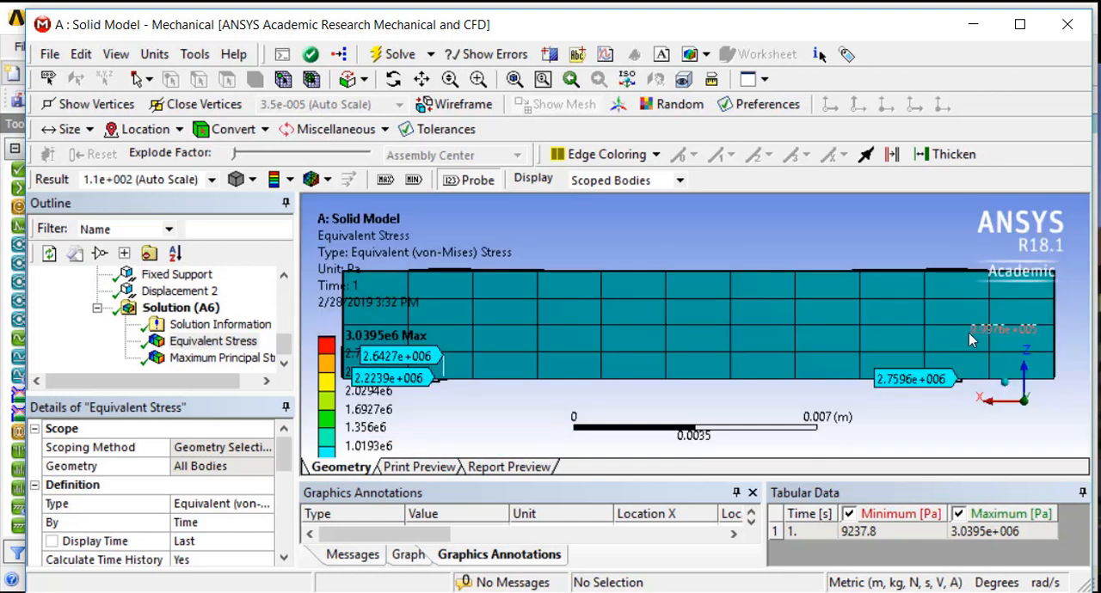
pyautogui.moveTo(651, 295); pyautogui.dragTo(615, 319, button='middle')
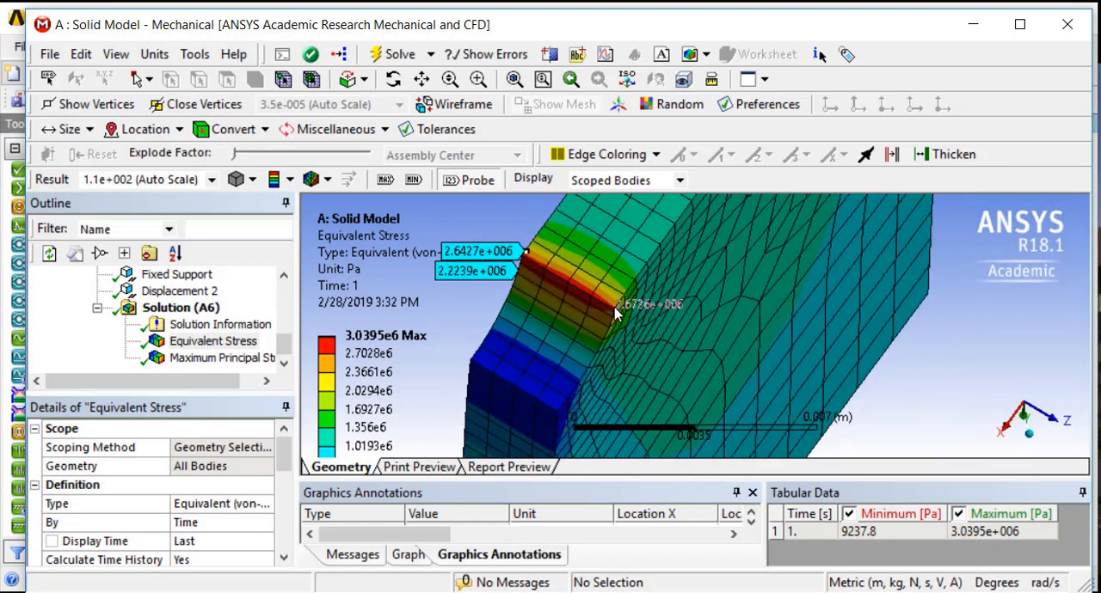
pyautogui.click(612, 308)
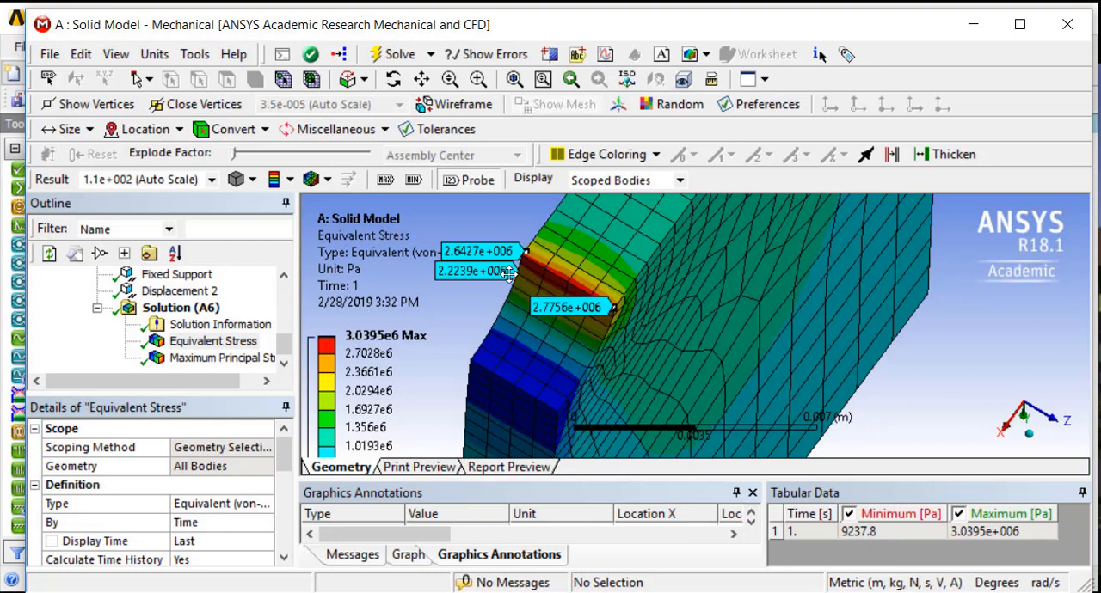
# Probe the Equivalent Stress at the outer end of the red high-stress band on the same notch
pyautogui.scroll(2, 523, 271)
pyautogui.scroll(2, 476, 240)
pyautogui.keyDown('ctrl'); pyautogui.moveTo(474, 246); pyautogui.dragTo(791, 384, button='middle'); pyautogui.keyUp('ctrl')
pyautogui.scroll(4, 512, 312)
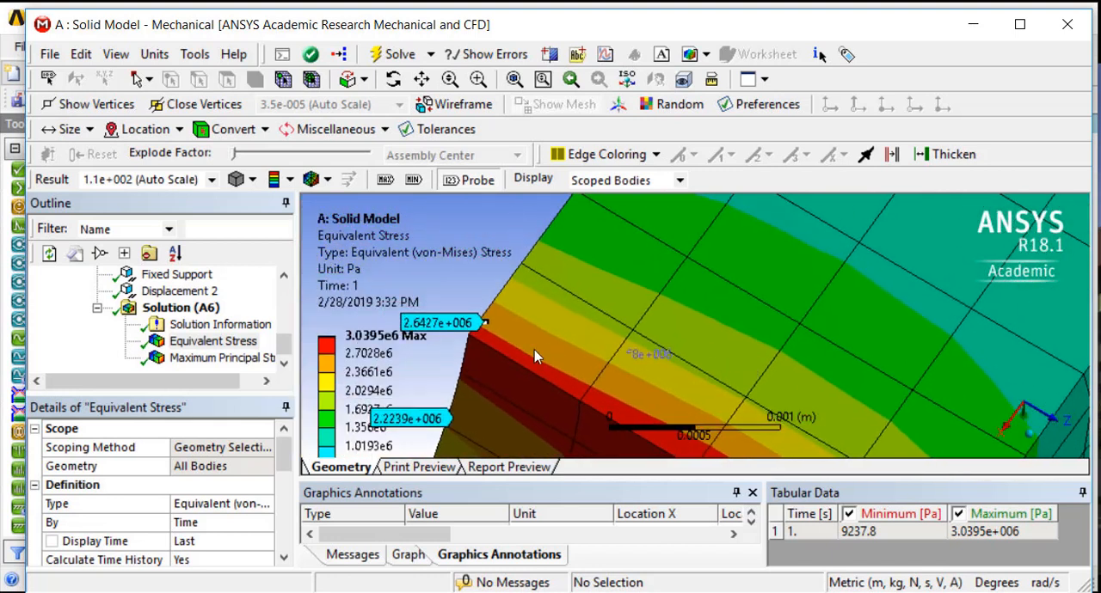
pyautogui.click(470, 341)
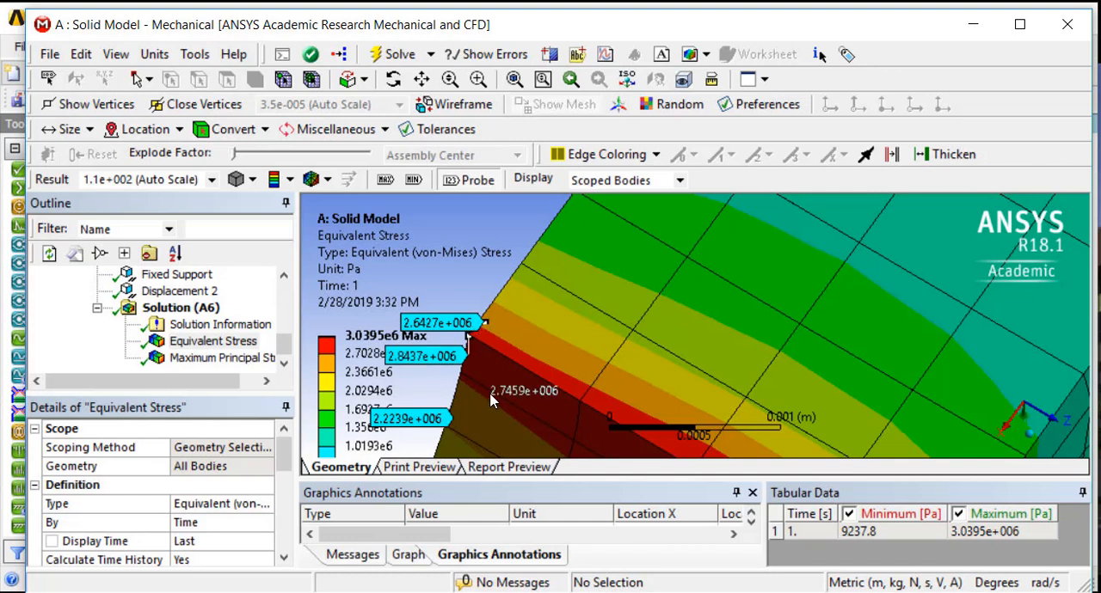
pyautogui.scroll(-4, 489, 402)
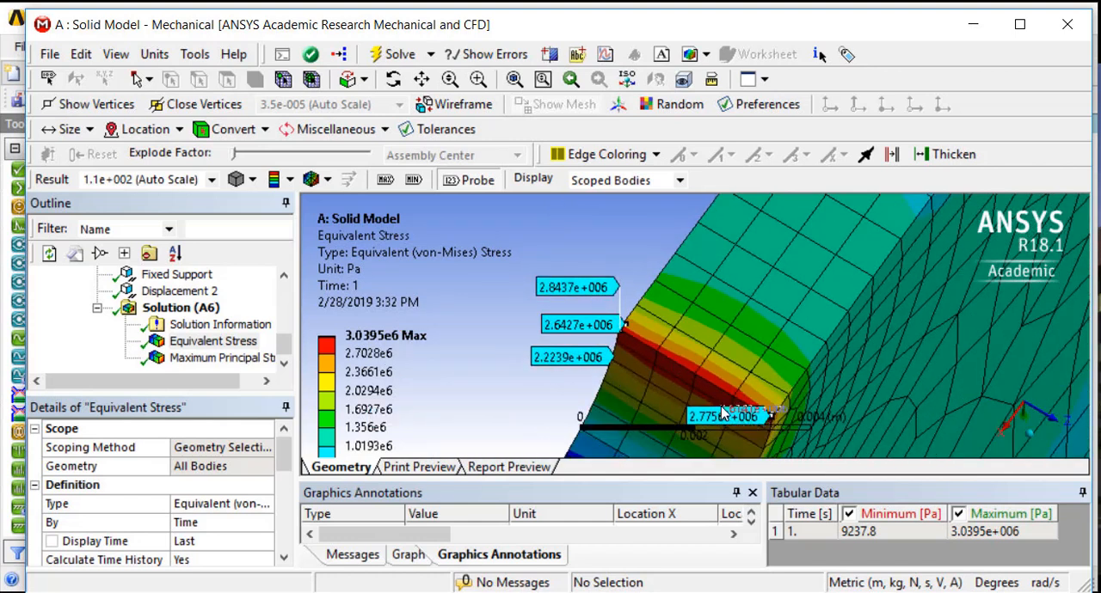
# Probe the Equivalent Stress at both through-thickness ends of the red high-stress band on the other notch
pyautogui.moveTo(812, 238); pyautogui.dragTo(874, 265, button='middle')
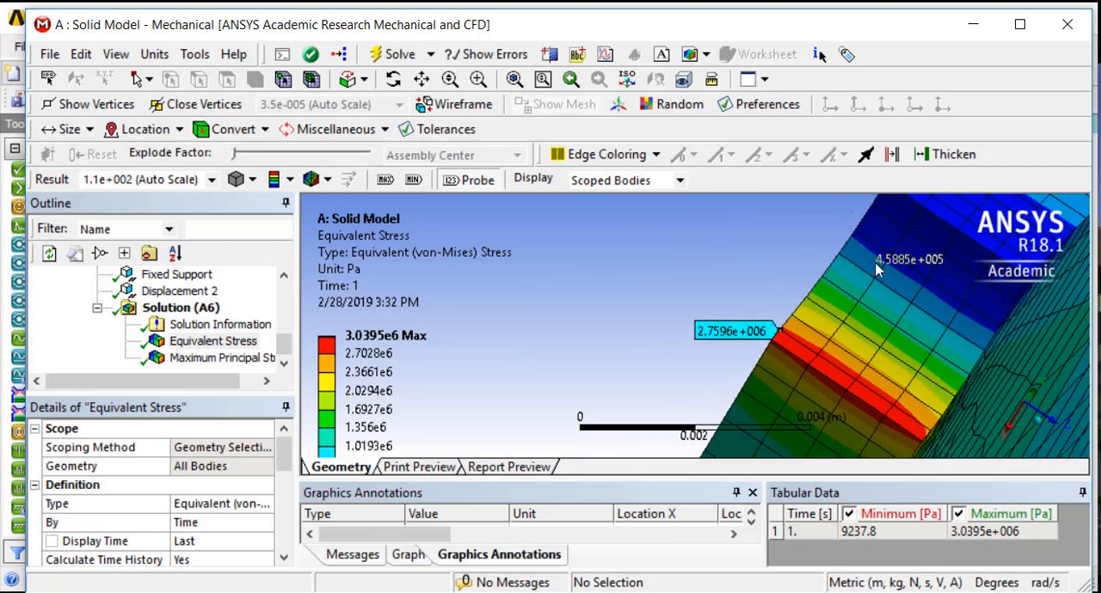
pyautogui.scroll(-4, 874, 264)
pyautogui.scroll(-4, 874, 265)
pyautogui.moveTo(698, 347); pyautogui.dragTo(686, 370, button='middle')
pyautogui.scroll(2, 683, 329)
pyautogui.scroll(4, 667, 289)
pyautogui.keyDown('ctrl'); pyautogui.moveTo(654, 298); pyautogui.dragTo(647, 423, button='middle'); pyautogui.keyUp('ctrl')
pyautogui.scroll(-2, 658, 400)
pyautogui.moveTo(703, 238); pyautogui.dragTo(632, 446, button='middle')
pyautogui.moveTo(705, 353); pyautogui.dragTo(678, 219, button='middle')
pyautogui.scroll(2, 688, 446)
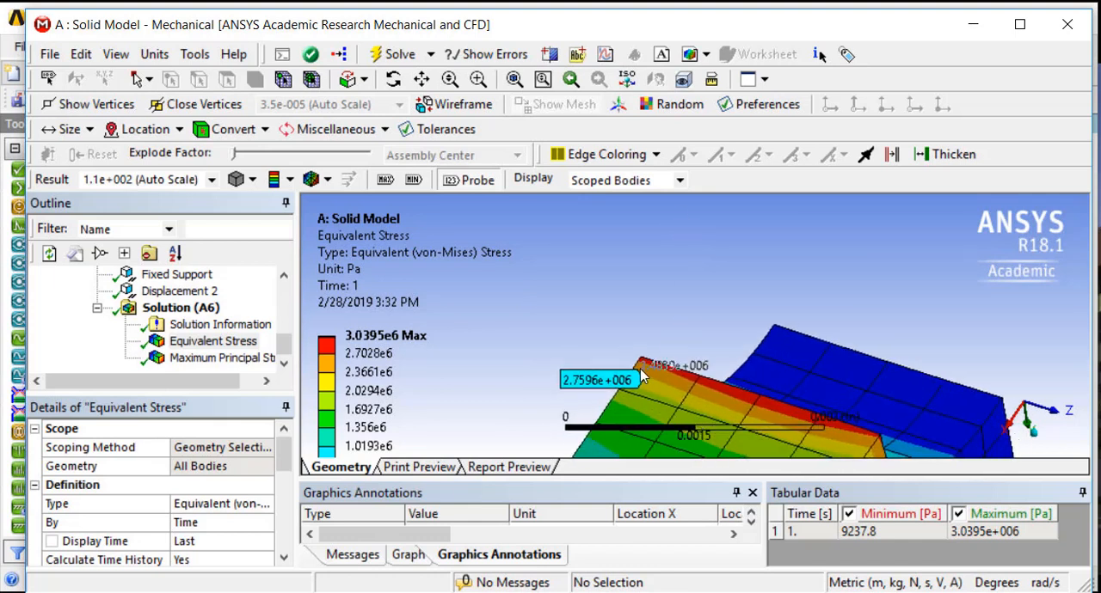
pyautogui.click(642, 360)
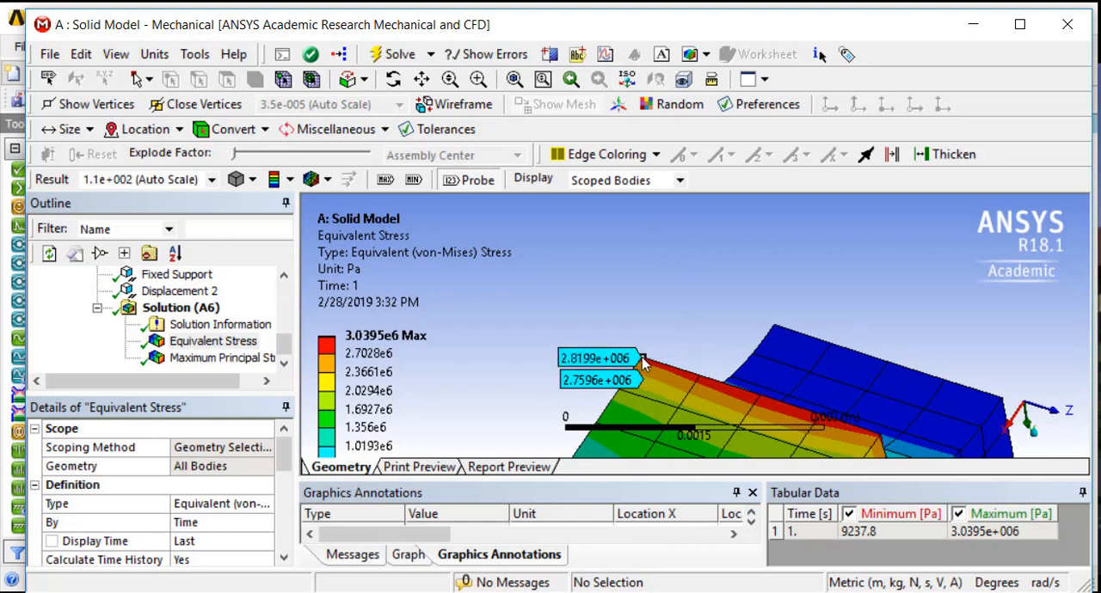
pyautogui.click(876, 438)
# Review the Maximum Principal Stress distribution over the whole notched solid plate
pyautogui.moveTo(809, 463); pyautogui.dragTo(768, 440, button='middle')
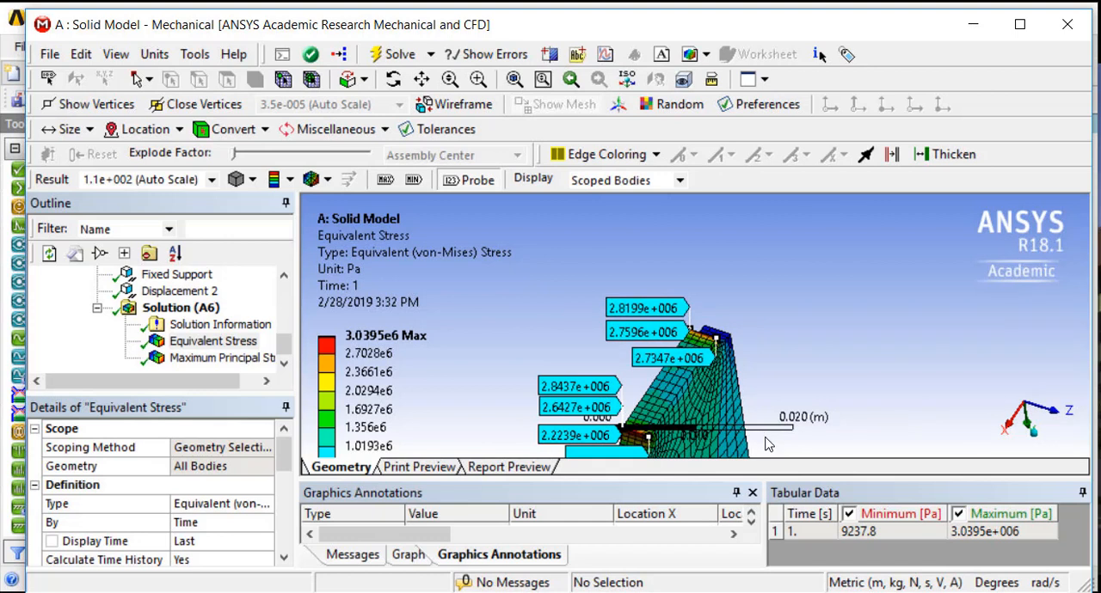
pyautogui.moveTo(845, 341); pyautogui.dragTo(647, 330, button='middle')
pyautogui.moveTo(571, 342); pyautogui.dragTo(591, 234, button='middle')
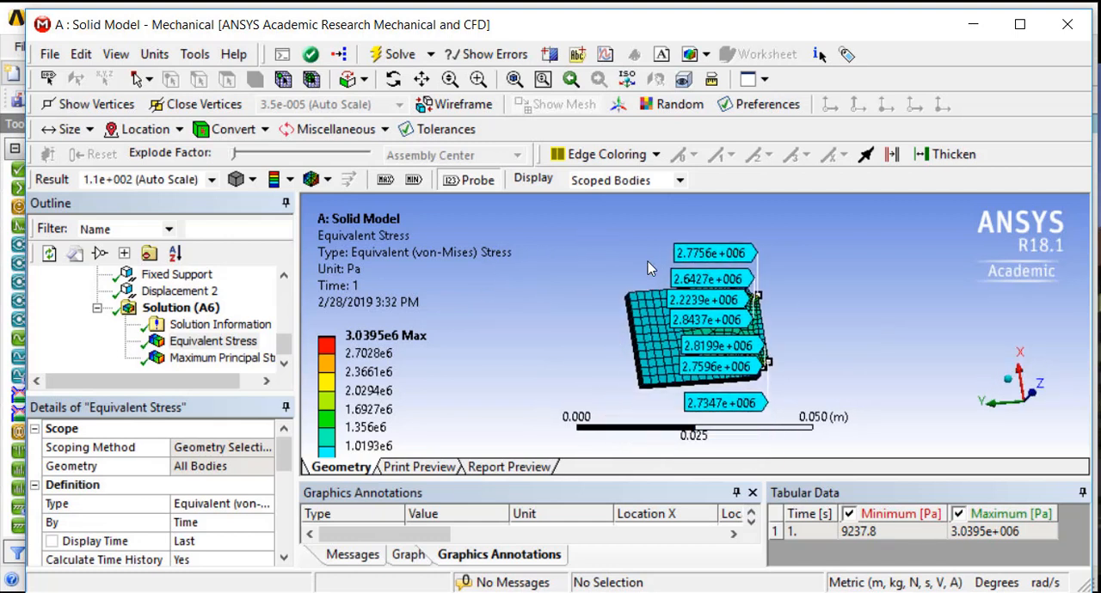
pyautogui.click(184, 359)
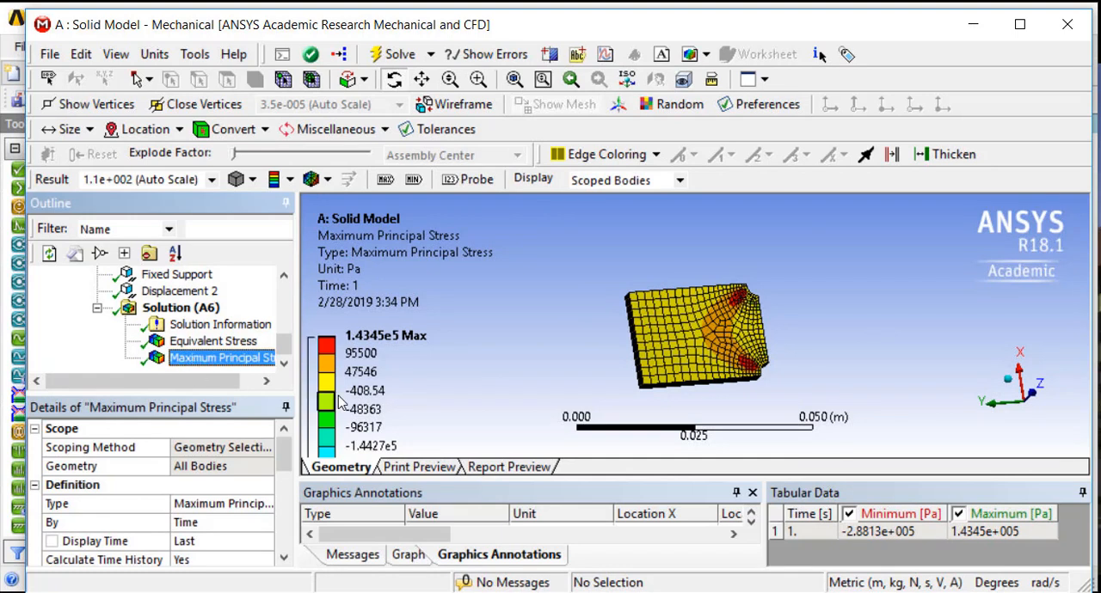
pyautogui.moveTo(909, 368); pyautogui.dragTo(770, 300)
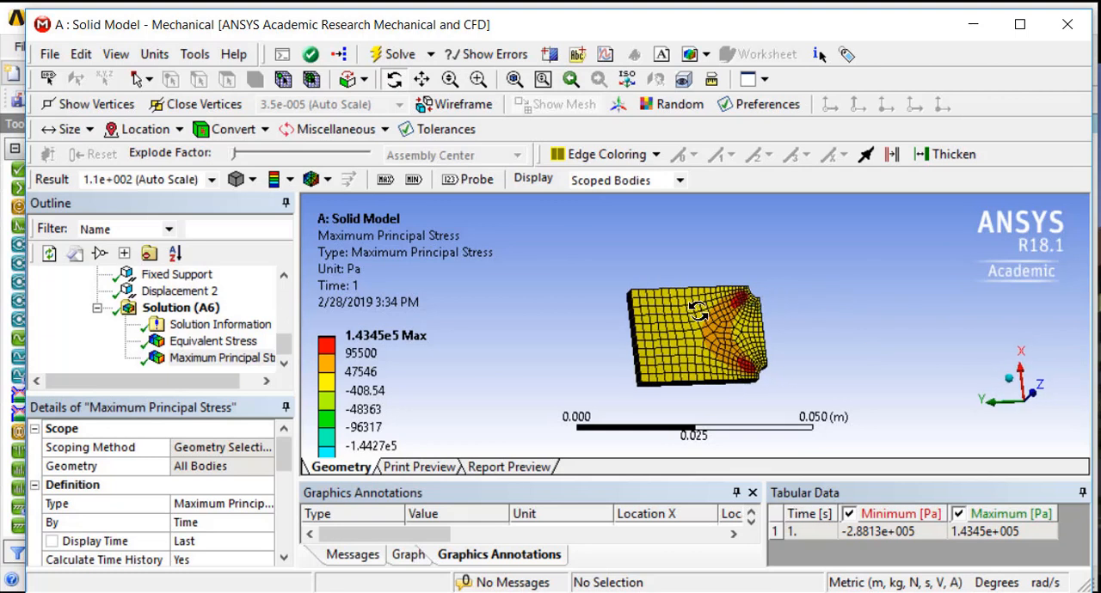
# Insert a Normal Stress result on all bodies of the solid model and orient it along the Y Axis
pyautogui.click(181, 308)
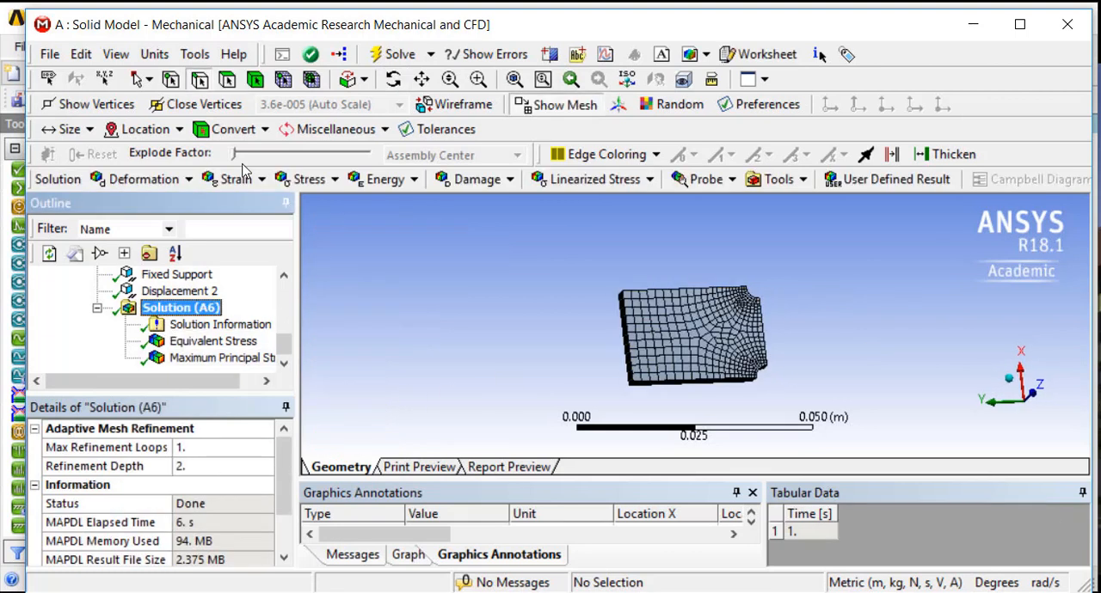
pyautogui.click(302, 180)
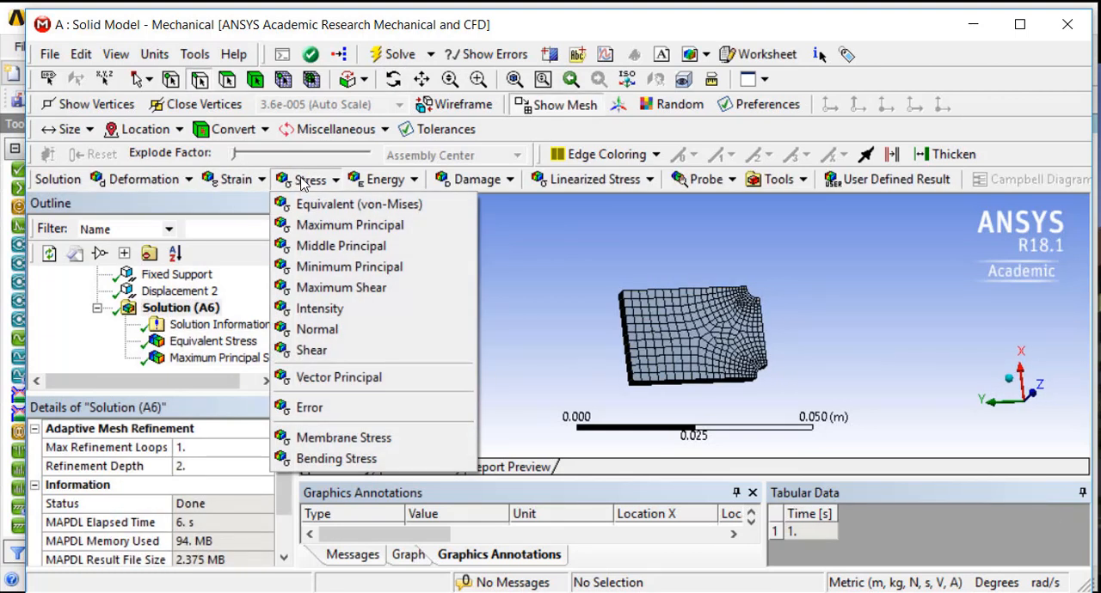
pyautogui.click(323, 336)
pyautogui.moveTo(285, 459); pyautogui.dragTo(283, 462)
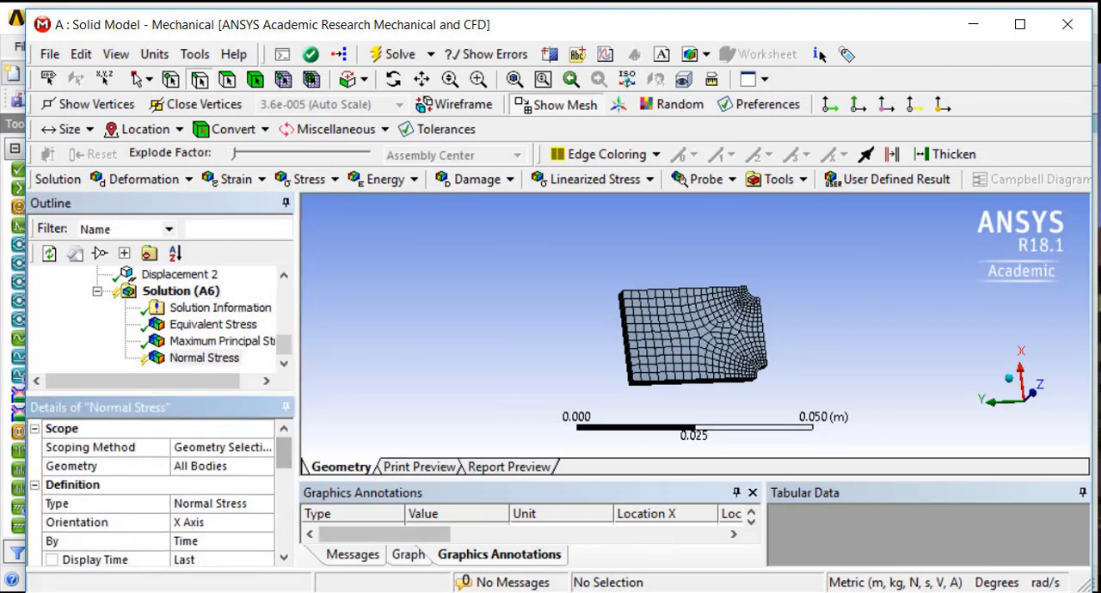
pyautogui.click(205, 523)
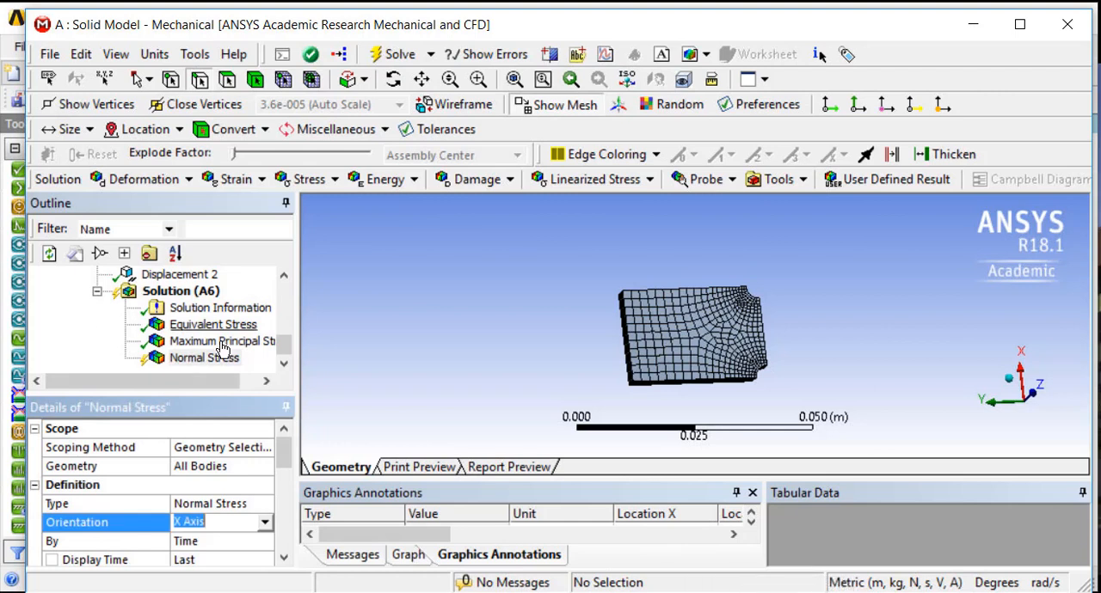
pyautogui.moveTo(812, 367); pyautogui.dragTo(796, 386, button='middle')
pyautogui.click(266, 522)
pyautogui.click(241, 552)
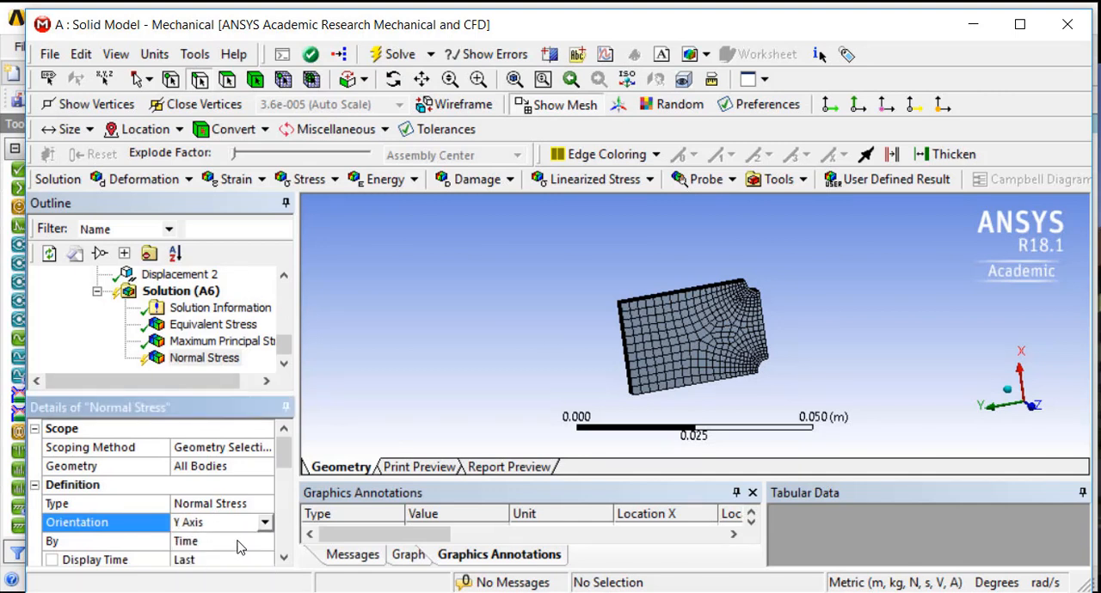
# Evaluate the results to compute the new Normal Stress contours
pyautogui.click(168, 366)
pyautogui.rightClick(170, 366)
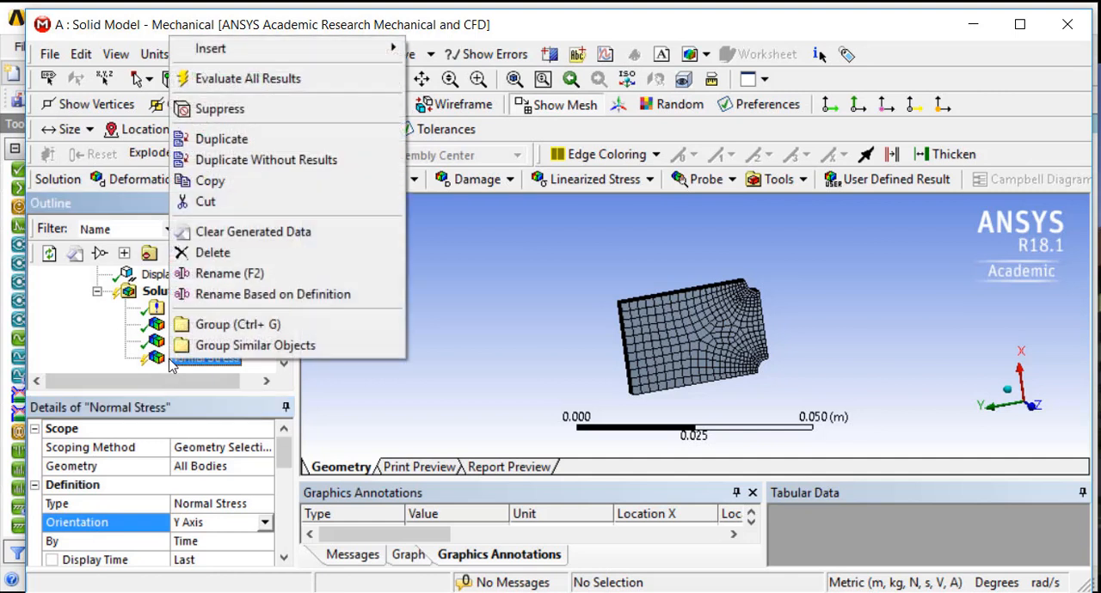
pyautogui.click(241, 79)
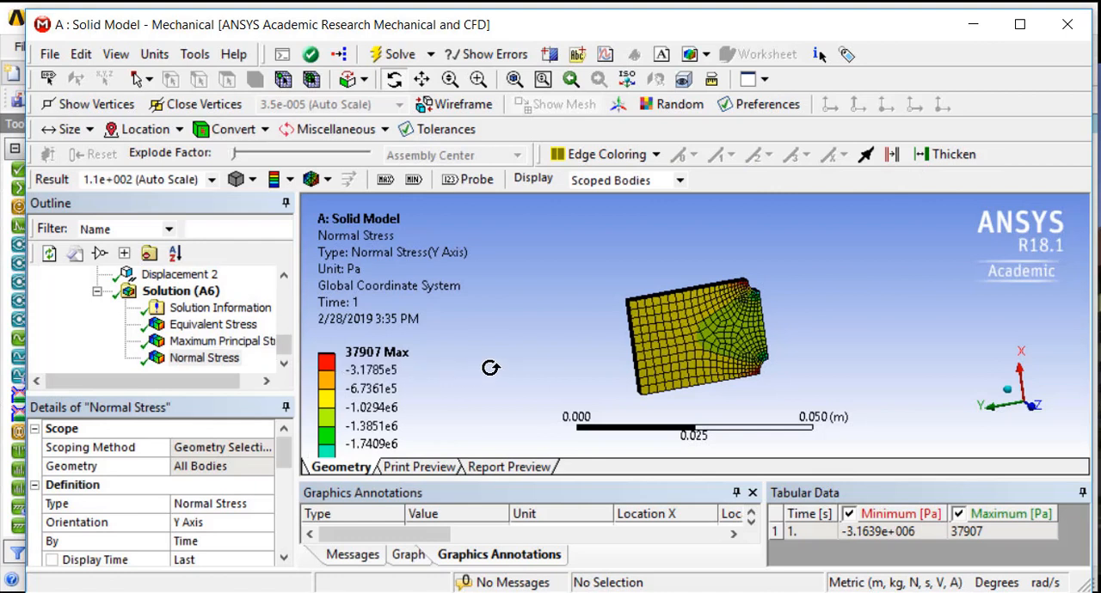
# Examine the Y-axis Normal Stress distribution around both notches, the end face between them and the plate's flat face
pyautogui.moveTo(491, 366); pyautogui.dragTo(437, 327)
pyautogui.moveTo(605, 253); pyautogui.dragTo(625, 314)
pyautogui.scroll(-3, 721, 393)
pyautogui.scroll(10, 738, 340)
pyautogui.moveTo(860, 286); pyautogui.dragTo(739, 265)
pyautogui.moveTo(901, 305); pyautogui.dragTo(468, 320)
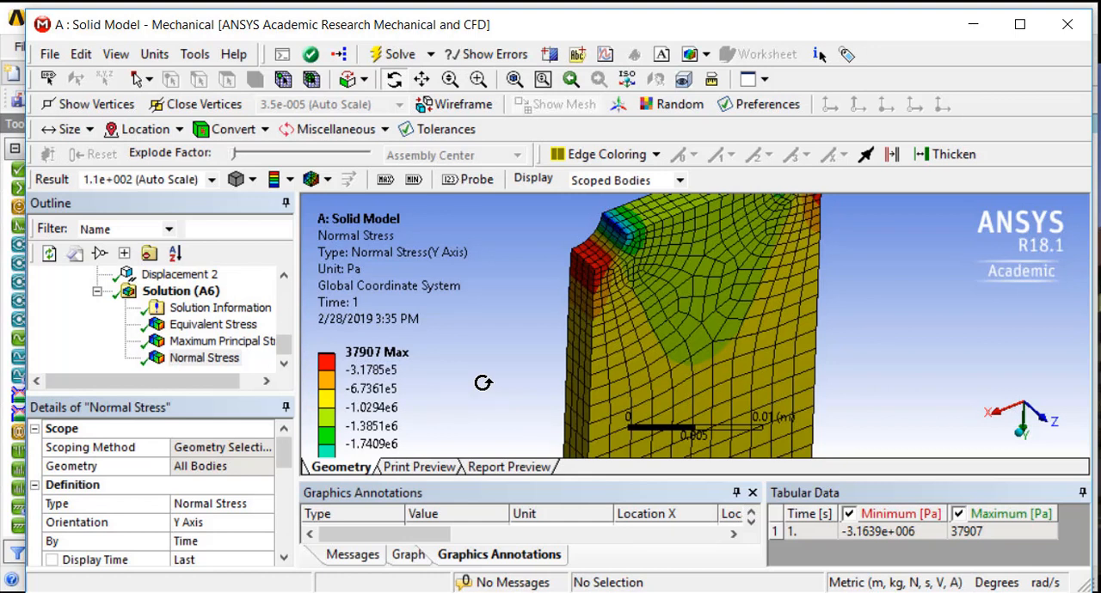
pyautogui.scroll(-1, 483, 384)
pyautogui.moveTo(418, 421); pyautogui.dragTo(457, 371)
pyautogui.moveTo(463, 352)
pyautogui.keyDown('ctrl'); pyautogui.mouseDown(button='middle')
pyautogui.moveTo(467, 307)
pyautogui.moveTo(461, 367)
pyautogui.mouseUp(button='middle'); pyautogui.keyUp('ctrl')
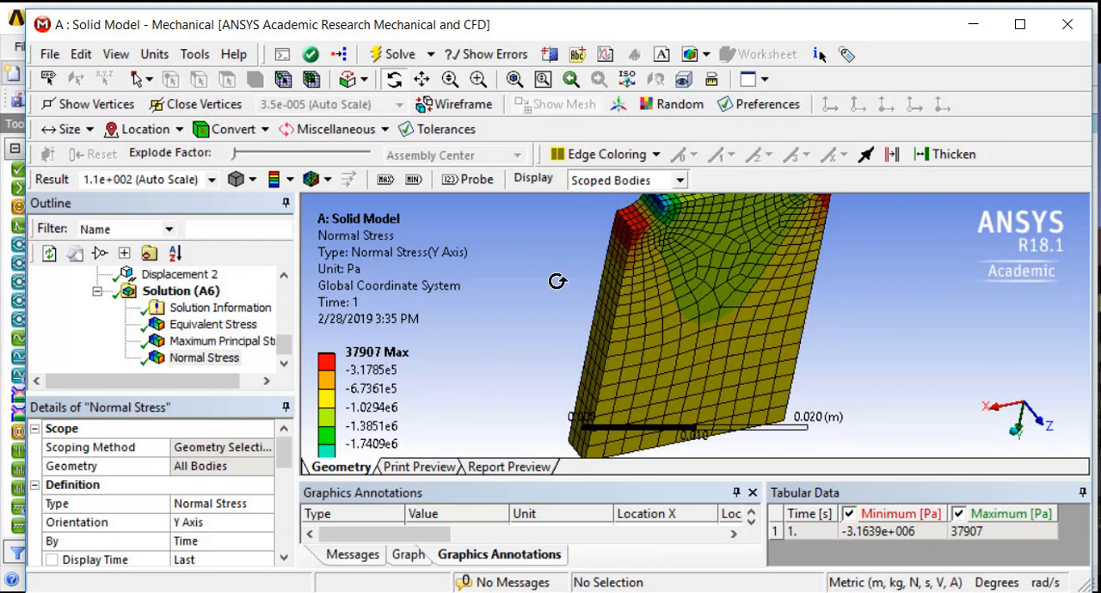
pyautogui.moveTo(555, 285); pyautogui.dragTo(765, 364)
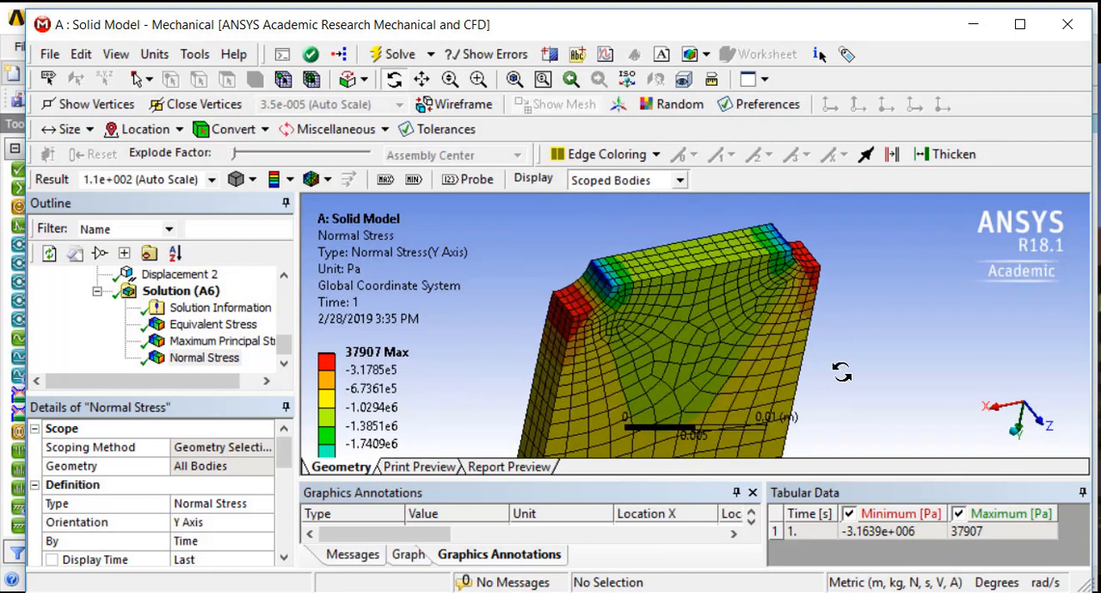
pyautogui.moveTo(905, 383); pyautogui.dragTo(626, 578)
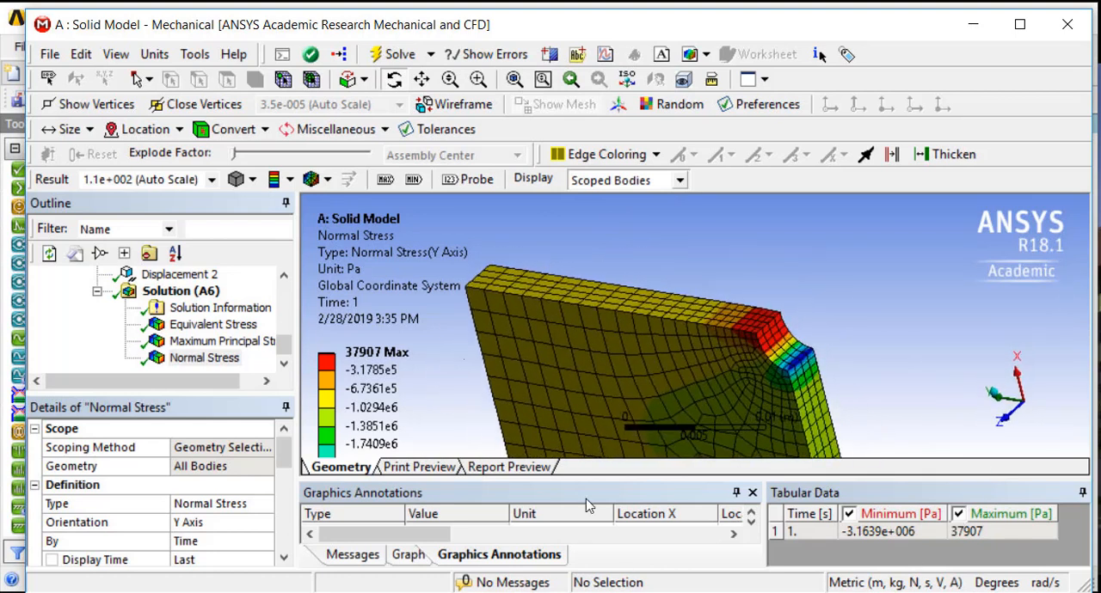
pyautogui.moveTo(555, 367); pyautogui.dragTo(892, 304)
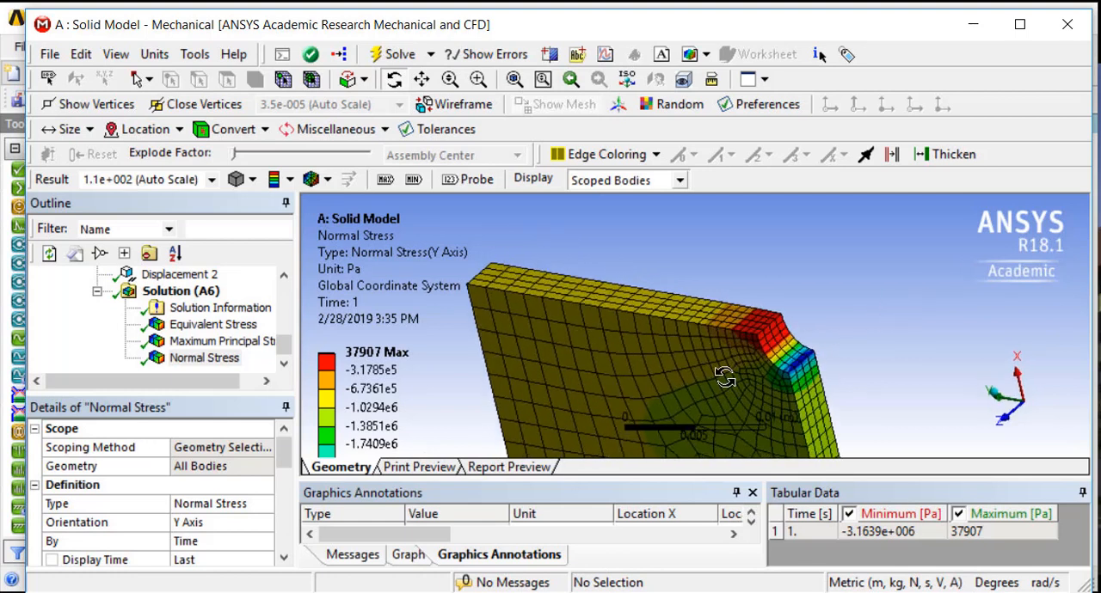
pyautogui.click(173, 362)
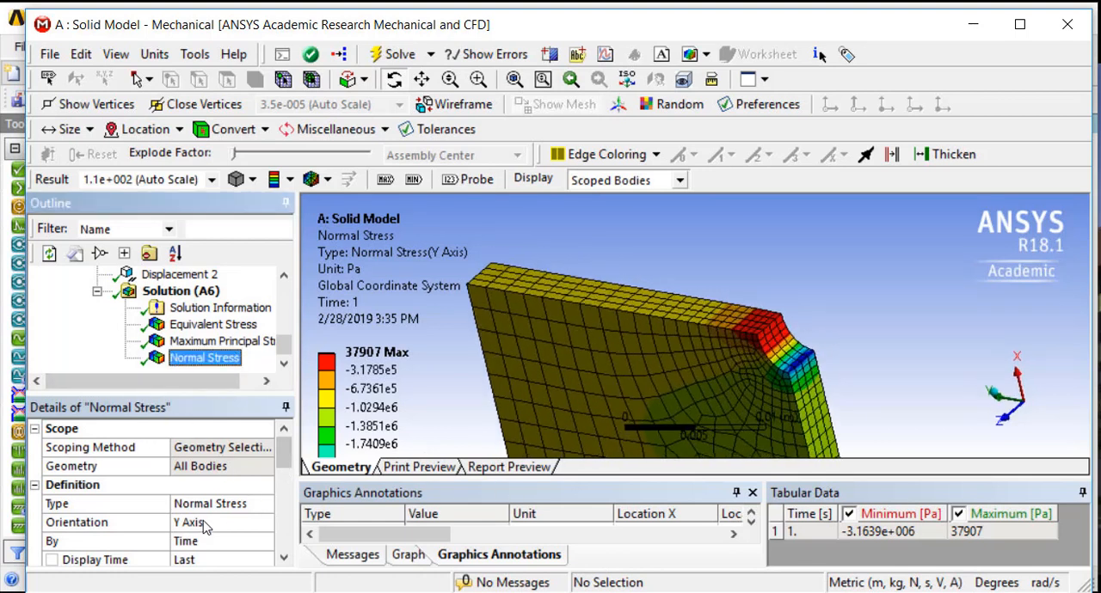
pyautogui.click(843, 324)
pyautogui.moveTo(816, 325); pyautogui.dragTo(896, 306)
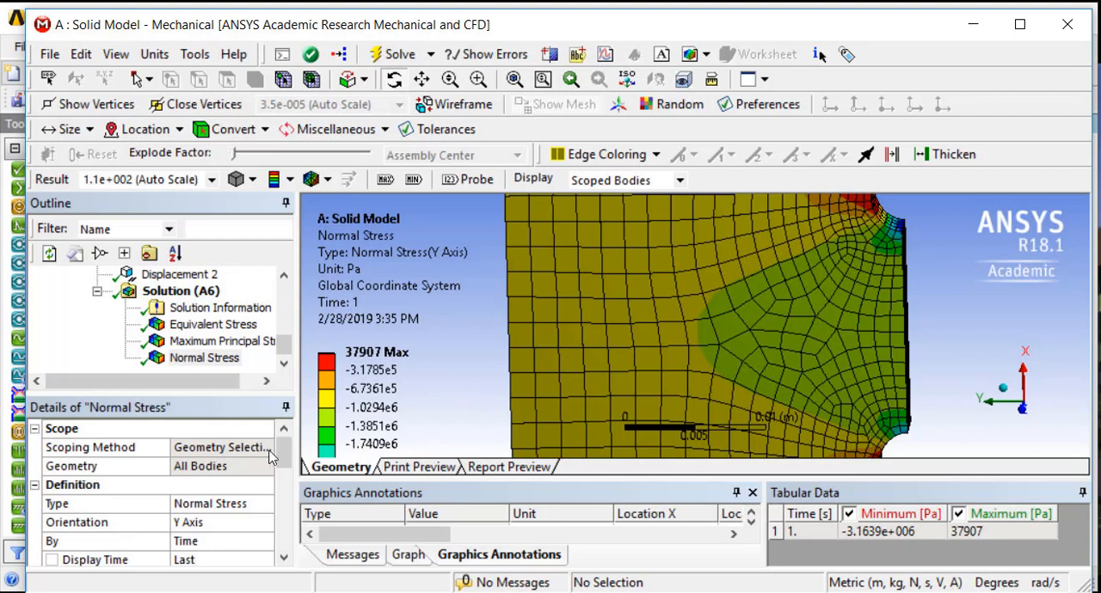
# Parameterize the Minimum and Maximum values of the Normal Stress result as output parameters
pyautogui.moveTo(286, 459); pyautogui.dragTo(277, 517)
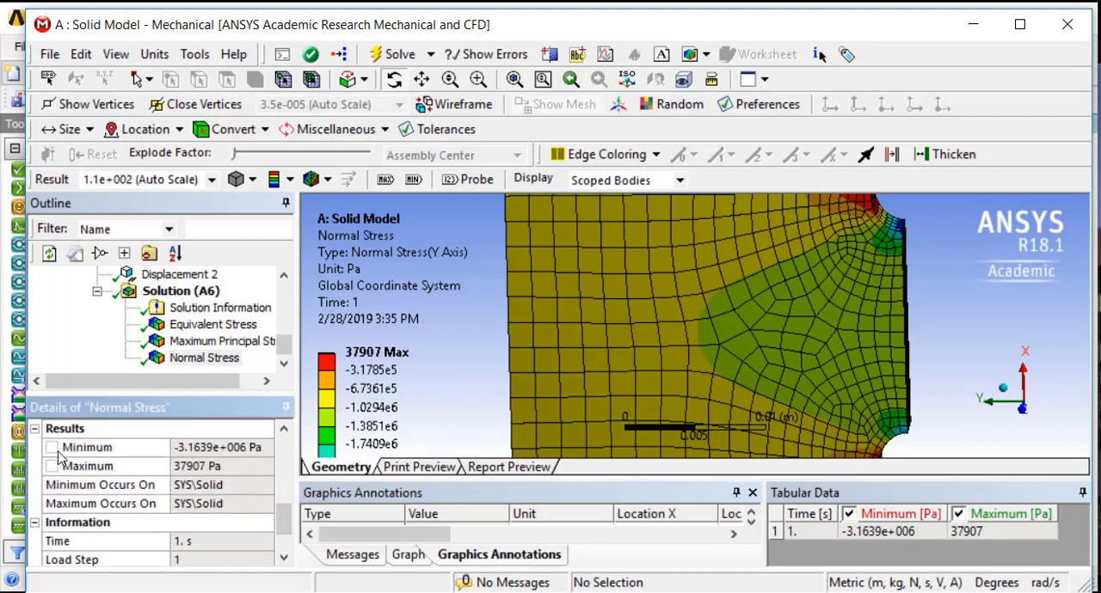
pyautogui.click(51, 448)
pyautogui.click(51, 466)
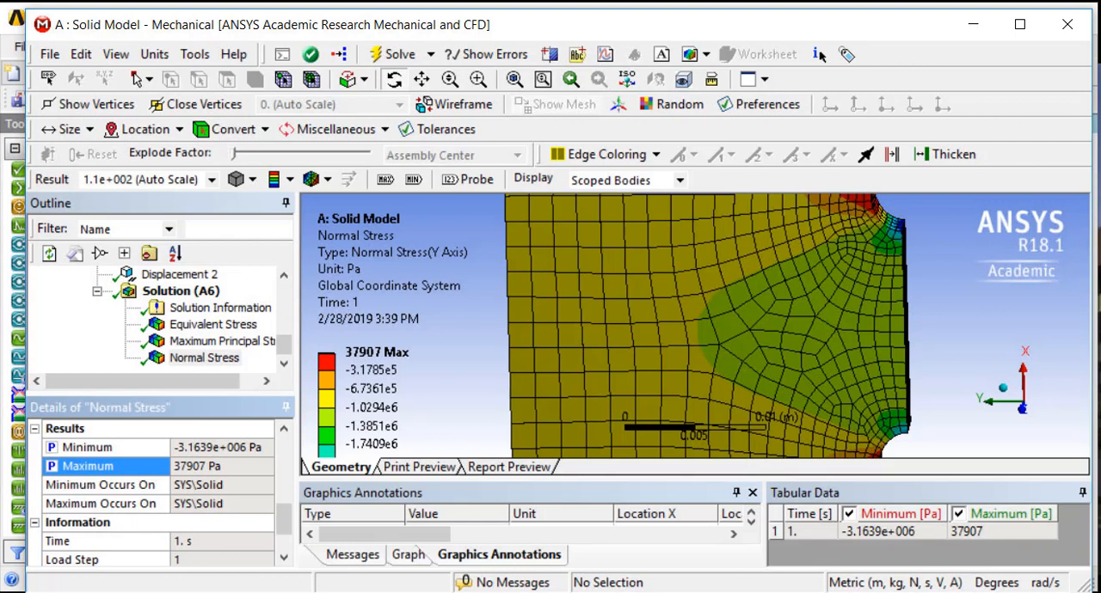
# Return to Workbench, open the Parameter Set and change the Face Sizing Element Size unit to mm
pyautogui.click(1056, 29)
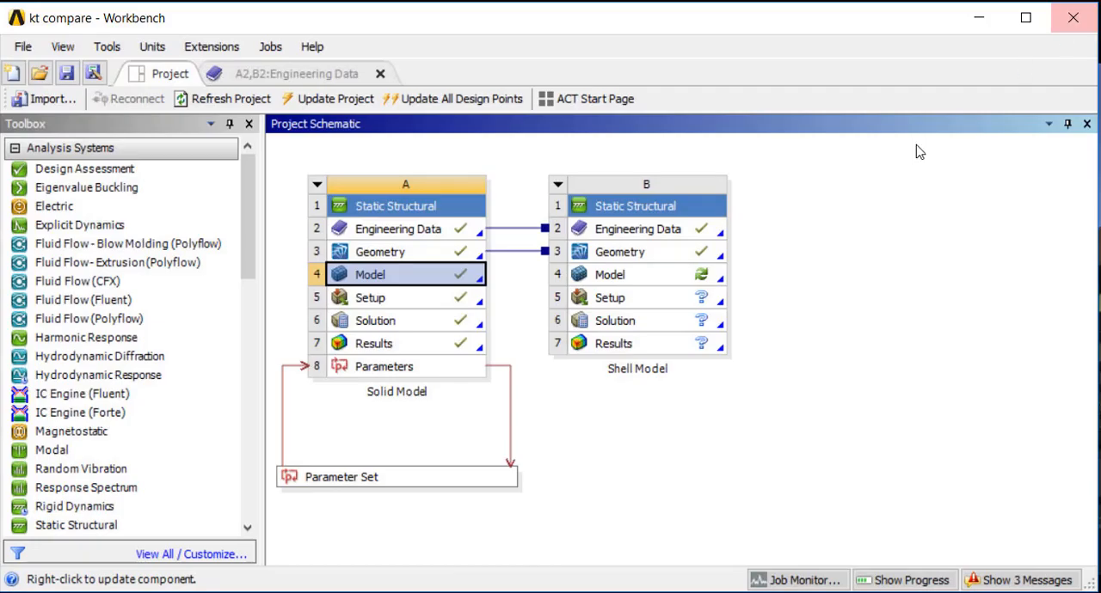
pyautogui.doubleClick(334, 479)
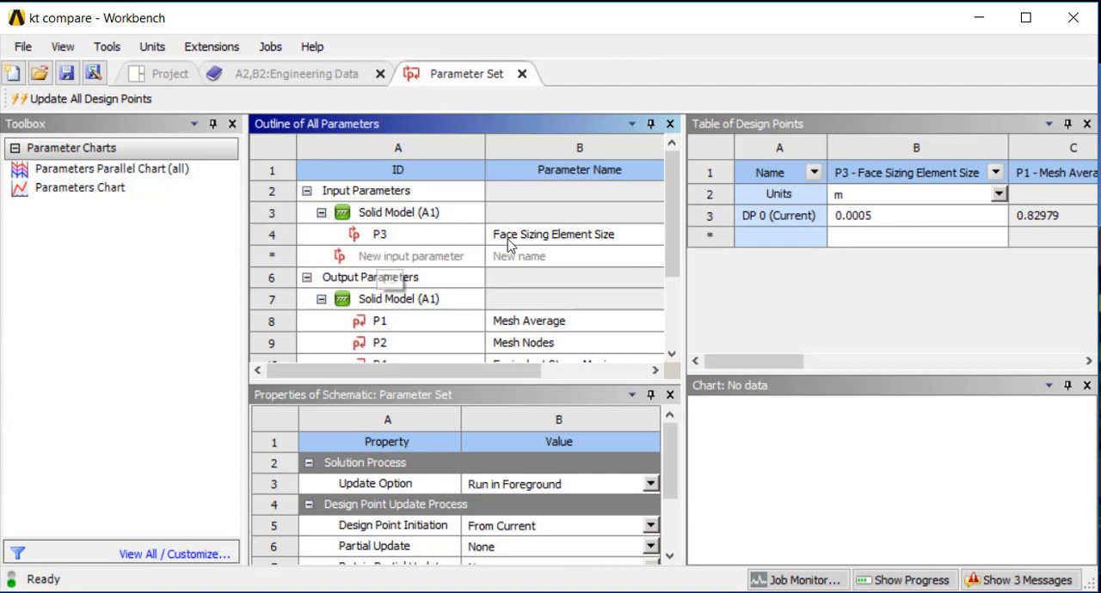
pyautogui.doubleClick(854, 237)
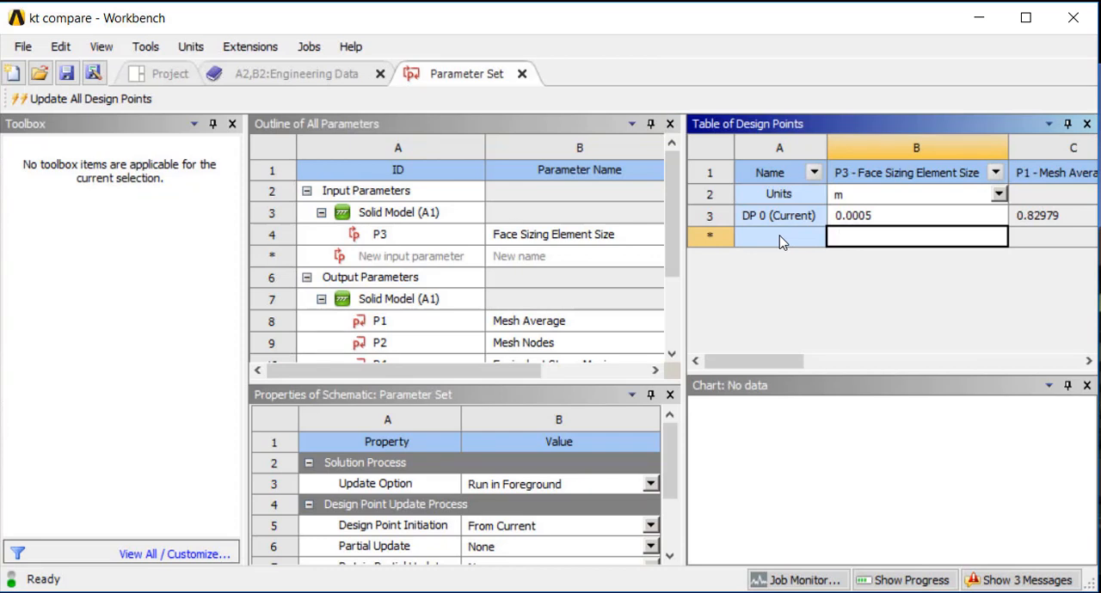
pyautogui.click(998, 195)
pyautogui.click(681, 270)
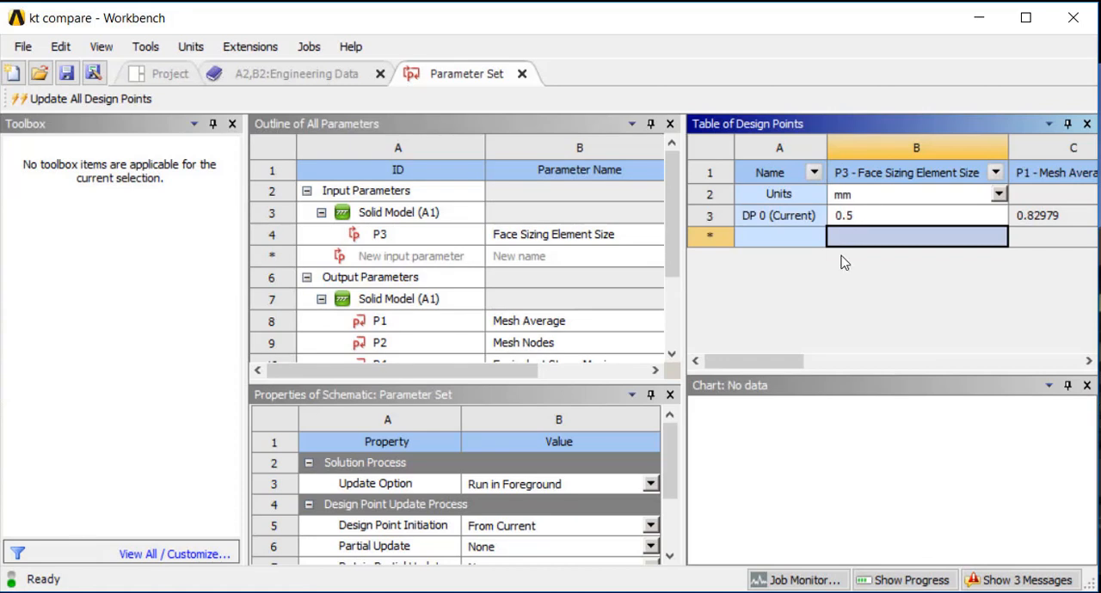
# Add design points with Face Sizing Element Sizes of 2, 1, 0.5 and 0.25 mm and update all design points
pyautogui.doubleClick(851, 238)
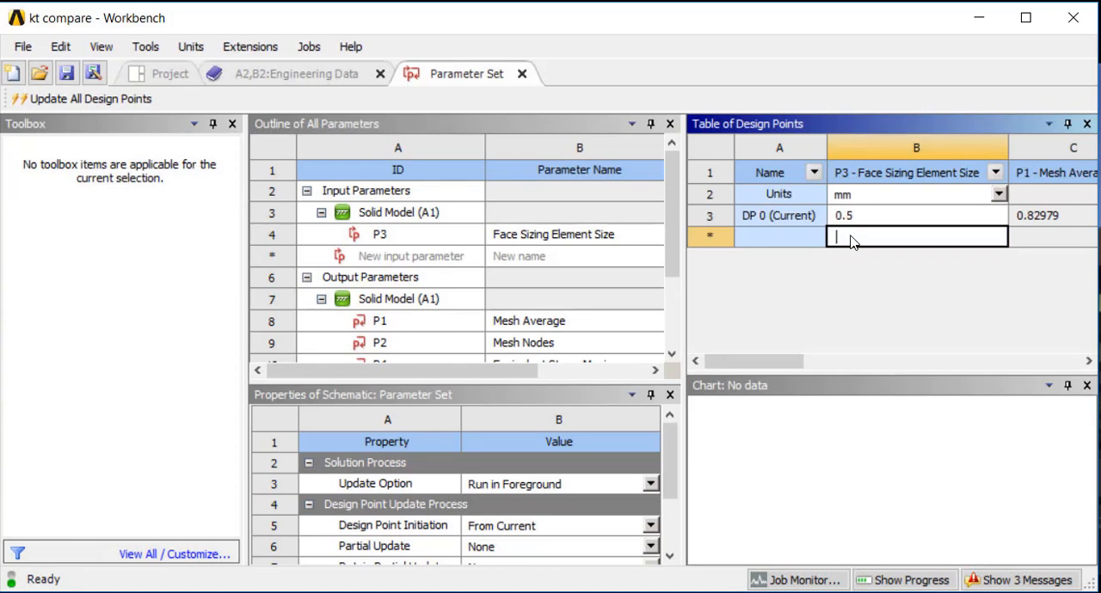
pyautogui.write('2')
pyautogui.press('Return')
pyautogui.write('1')
pyautogui.press('Return')
pyautogui.write('.5')
pyautogui.press('Return')
pyautogui.write('.25')
pyautogui.press('Return')
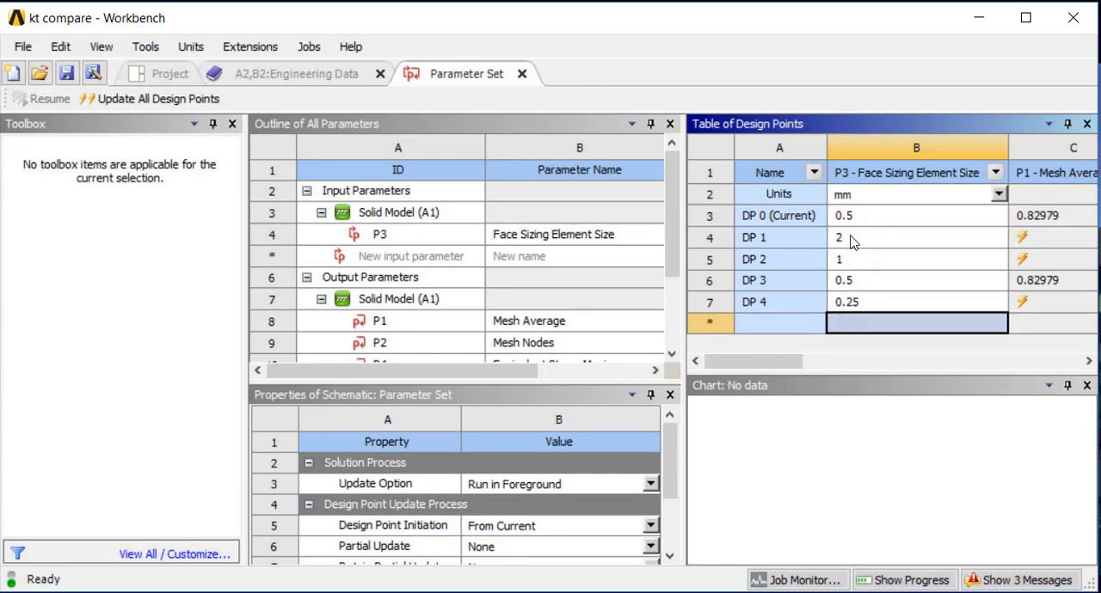
pyautogui.moveTo(755, 364)
pyautogui.mouseDown()
pyautogui.moveTo(827, 378)
pyautogui.moveTo(753, 370)
pyautogui.mouseUp()
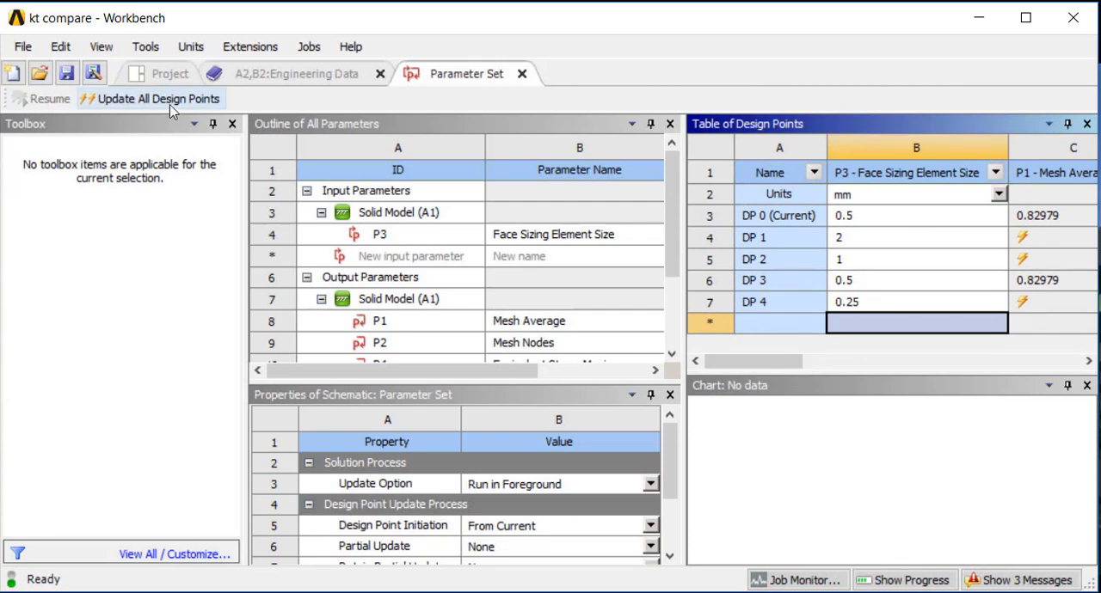
pyautogui.click(137, 98)
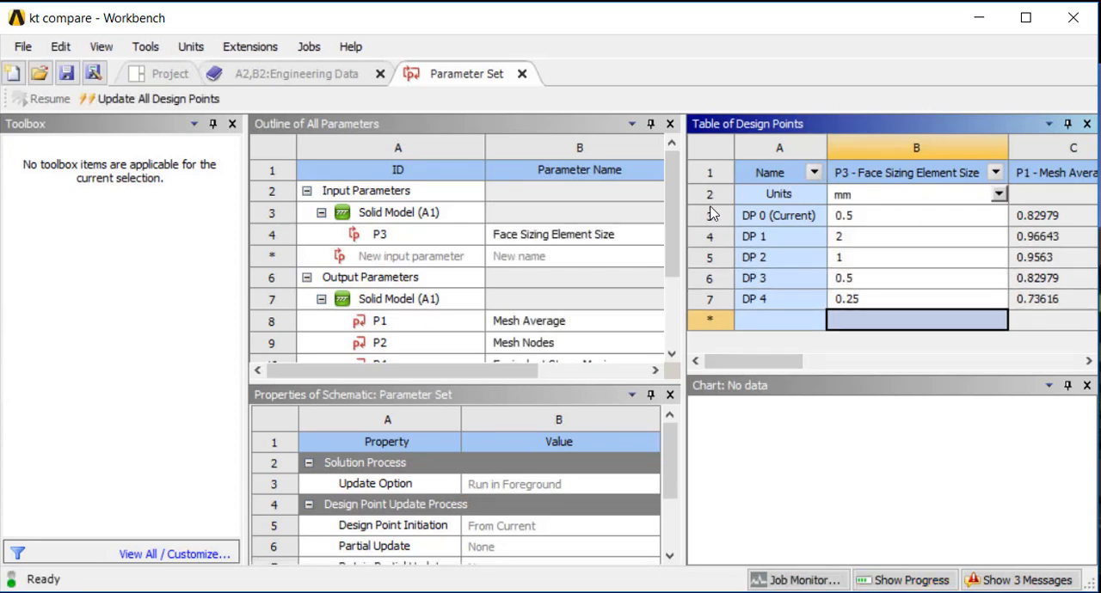
# Compare the Mesh Average, Mesh Nodes, Equivalent Stress Maximum and Maximum Principal Stress Maximum across the design points
pyautogui.moveTo(768, 362); pyautogui.dragTo(812, 361)
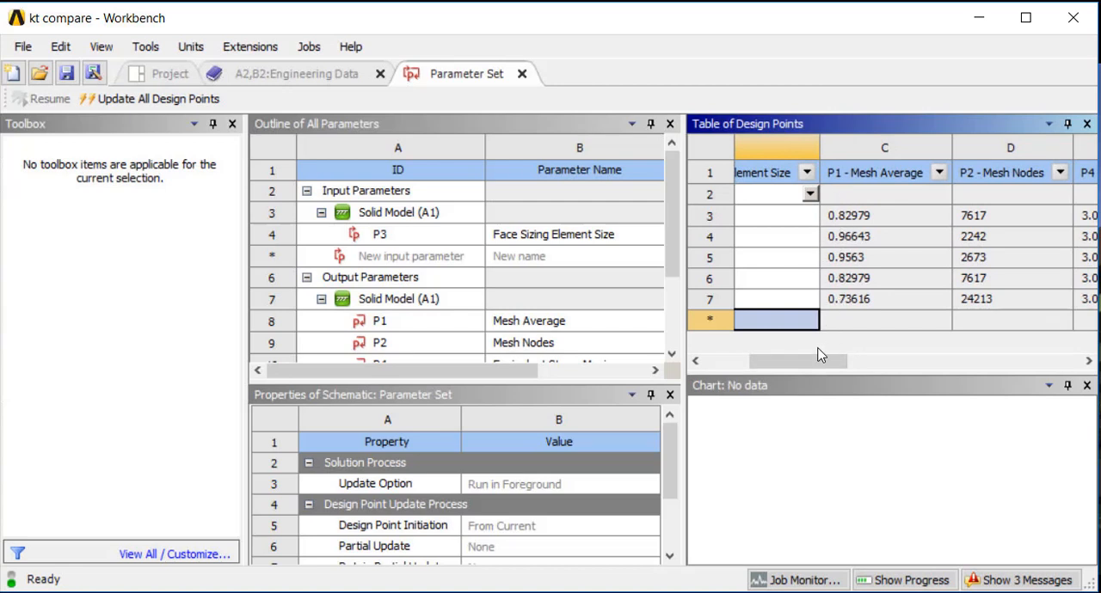
pyautogui.moveTo(820, 361); pyautogui.dragTo(832, 364)
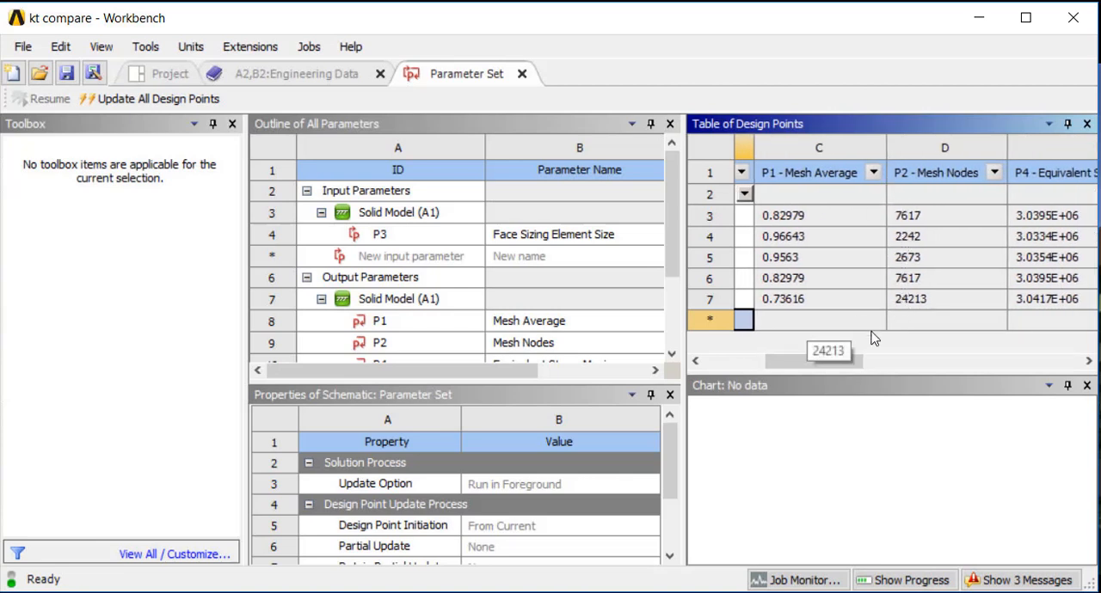
pyautogui.moveTo(821, 367); pyautogui.dragTo(858, 374)
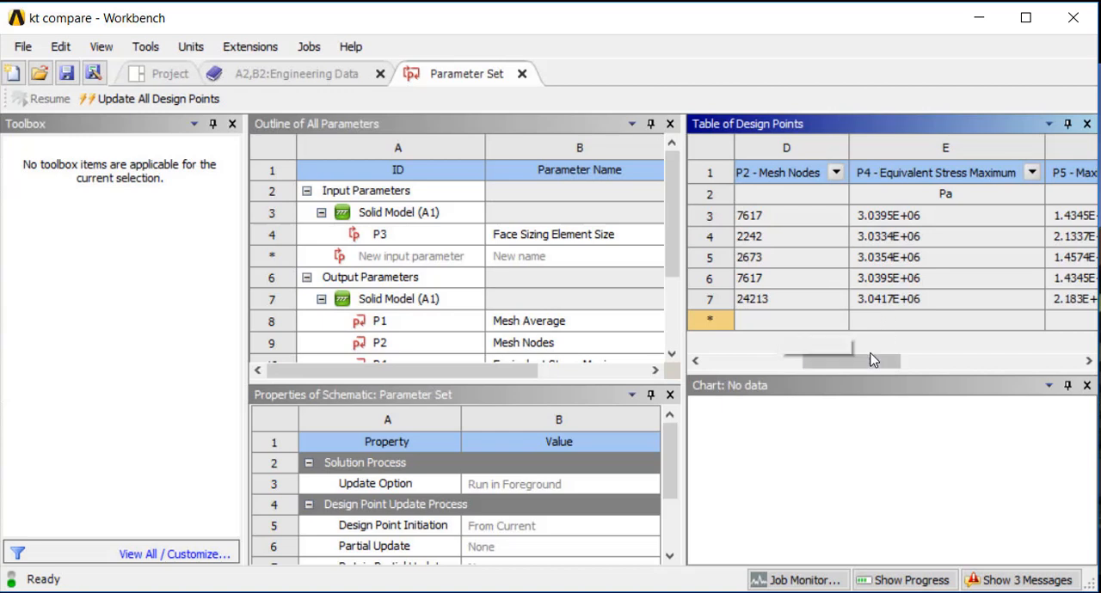
pyautogui.moveTo(868, 362); pyautogui.dragTo(878, 368)
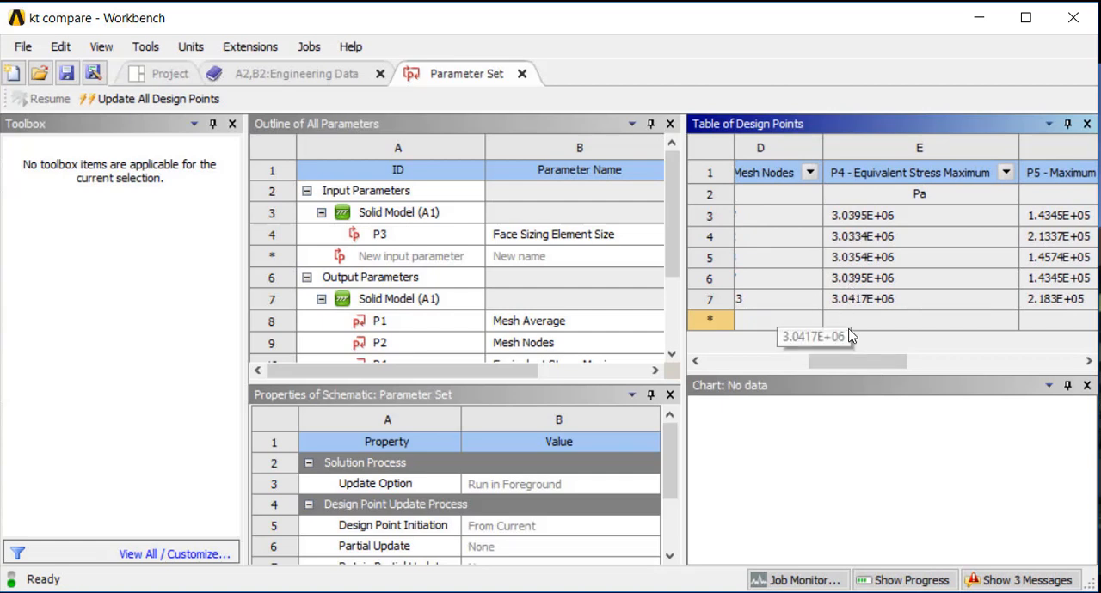
pyautogui.moveTo(858, 364); pyautogui.dragTo(920, 369)
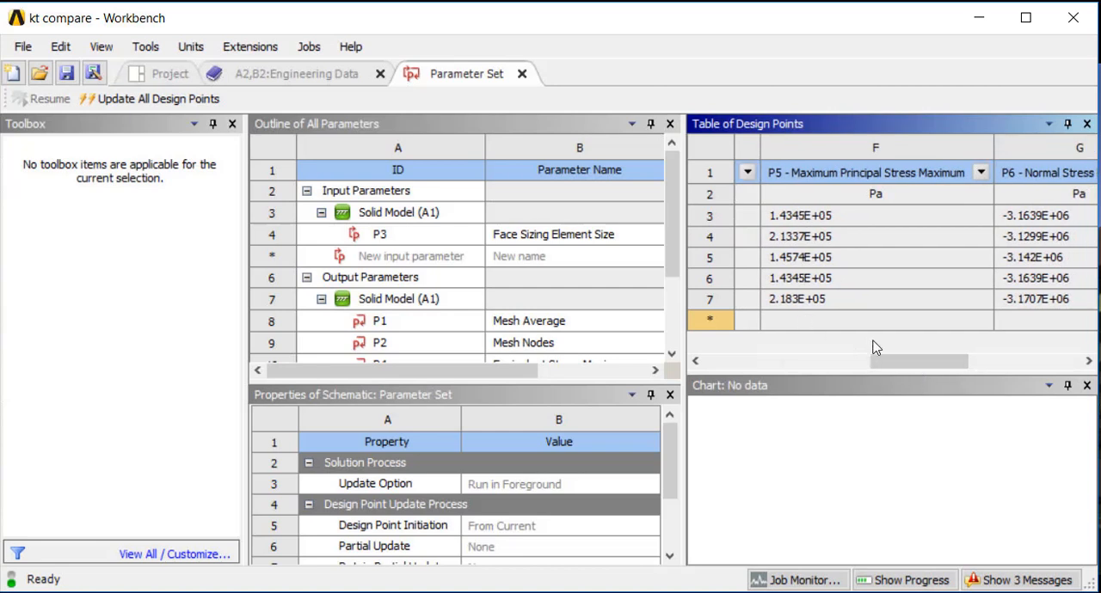
pyautogui.click(804, 240)
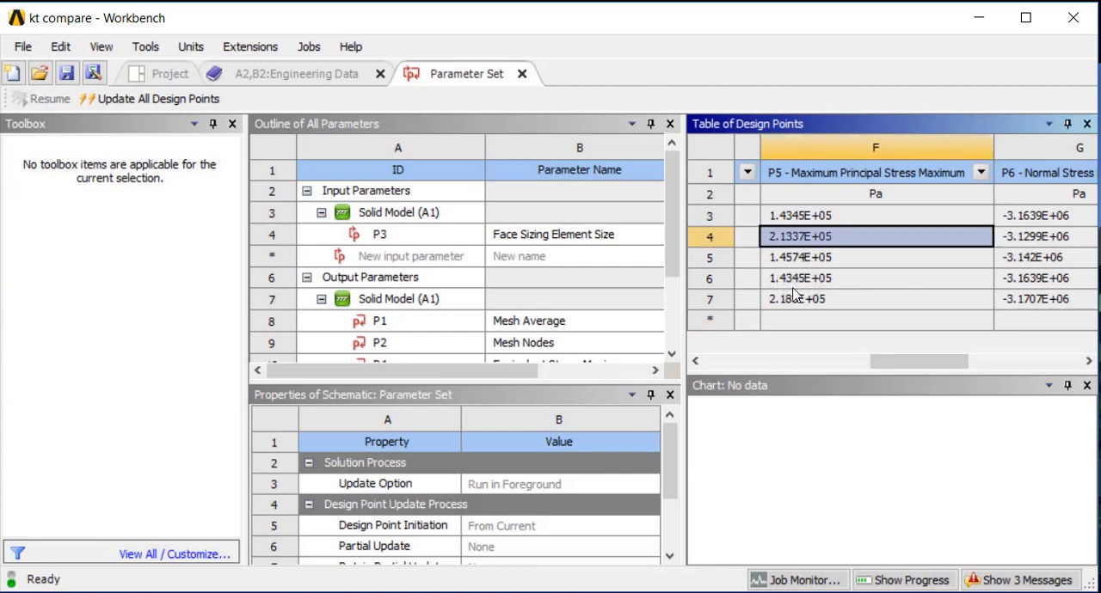
pyautogui.click(794, 306)
pyautogui.click(799, 242)
# Examine the Normal Stress Minimum and Maximum across the design points against the Maximum Principal Stress and element sizes
pyautogui.moveTo(903, 366); pyautogui.dragTo(933, 365)
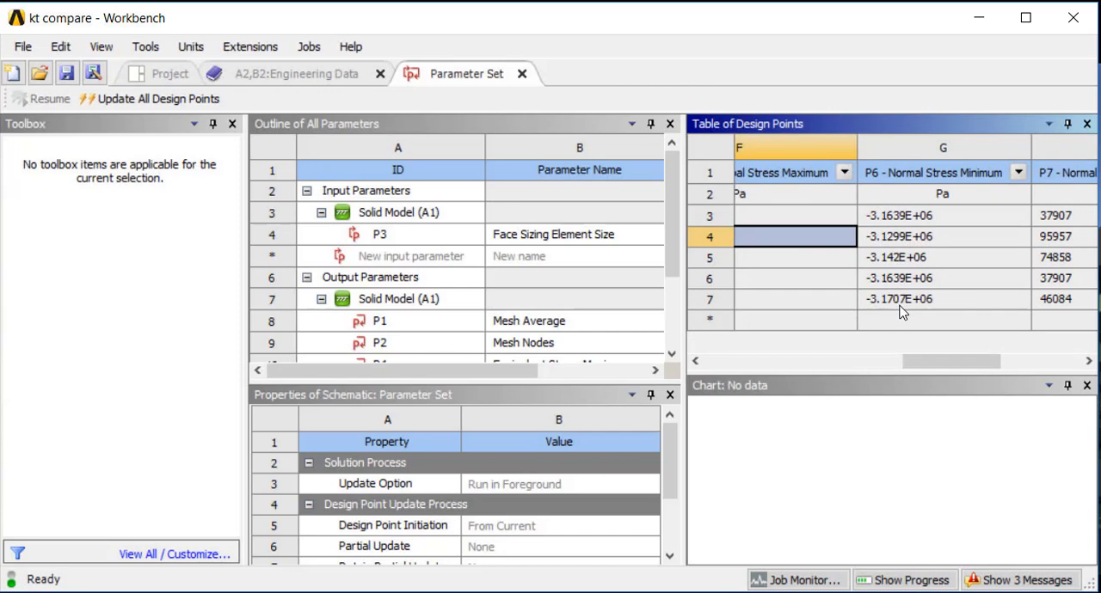
pyautogui.moveTo(950, 360); pyautogui.dragTo(914, 368)
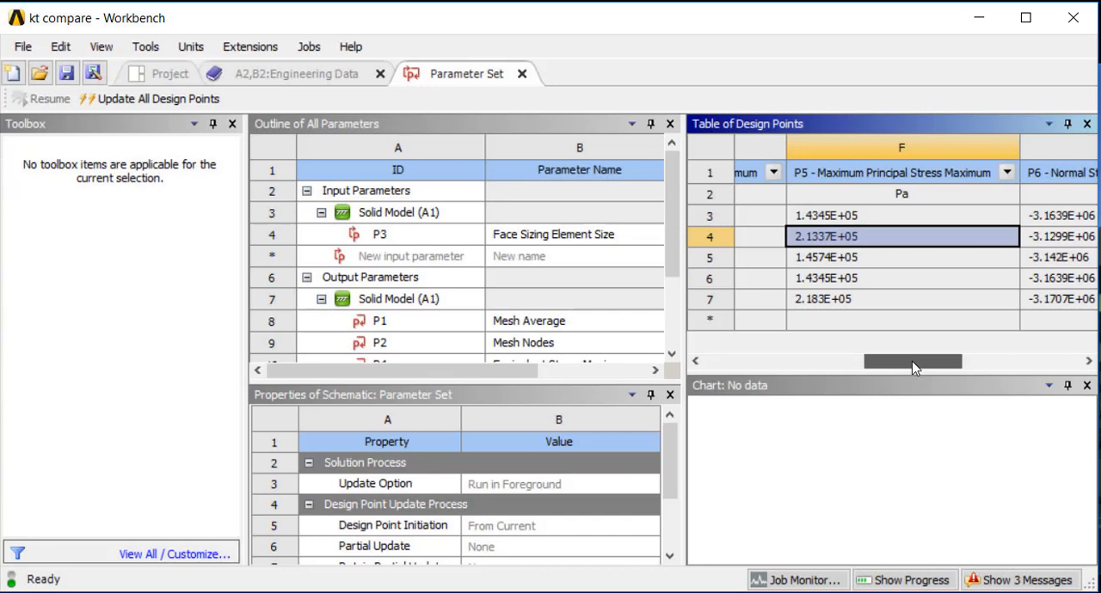
pyautogui.moveTo(914, 367); pyautogui.dragTo(1001, 358)
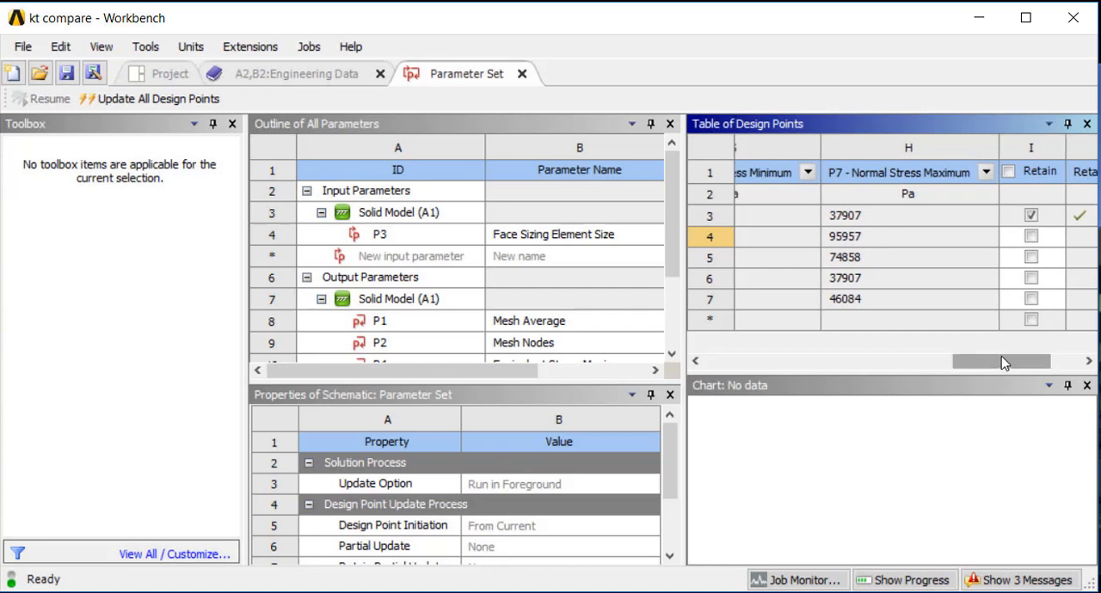
pyautogui.moveTo(985, 366)
pyautogui.mouseDown()
pyautogui.moveTo(955, 380)
pyautogui.moveTo(976, 371)
pyautogui.mouseUp()
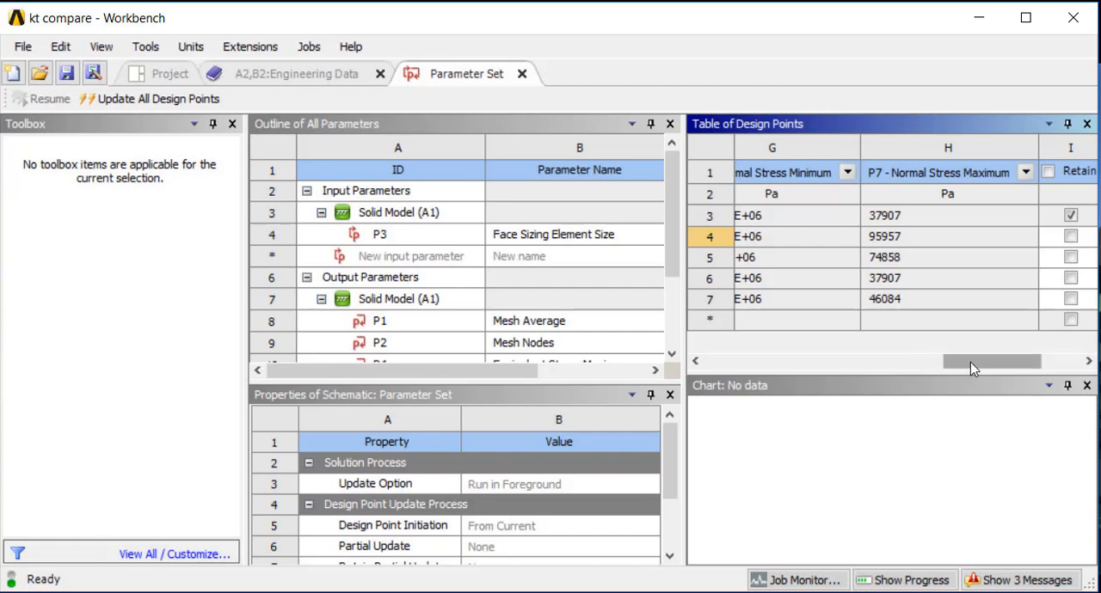
pyautogui.moveTo(971, 368); pyautogui.dragTo(954, 371)
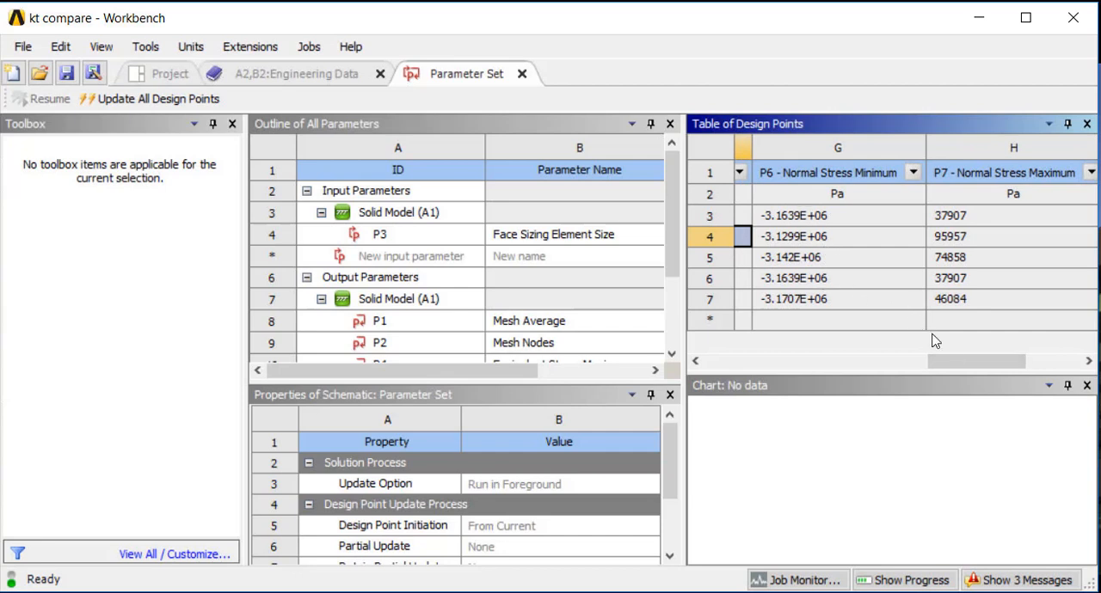
pyautogui.moveTo(951, 355); pyautogui.dragTo(875, 361)
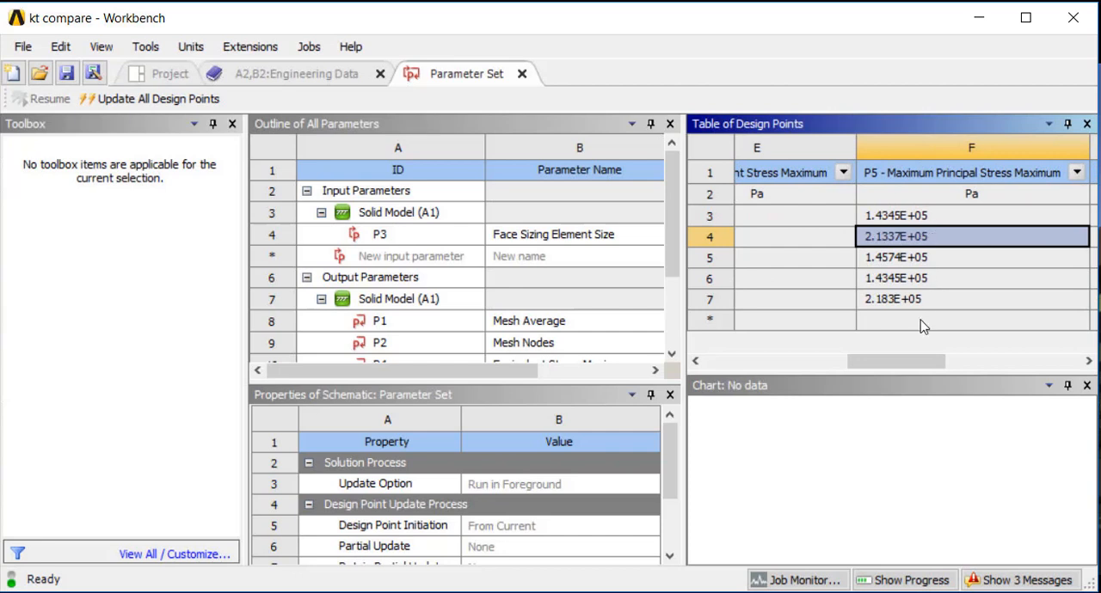
pyautogui.moveTo(907, 361); pyautogui.dragTo(724, 306)
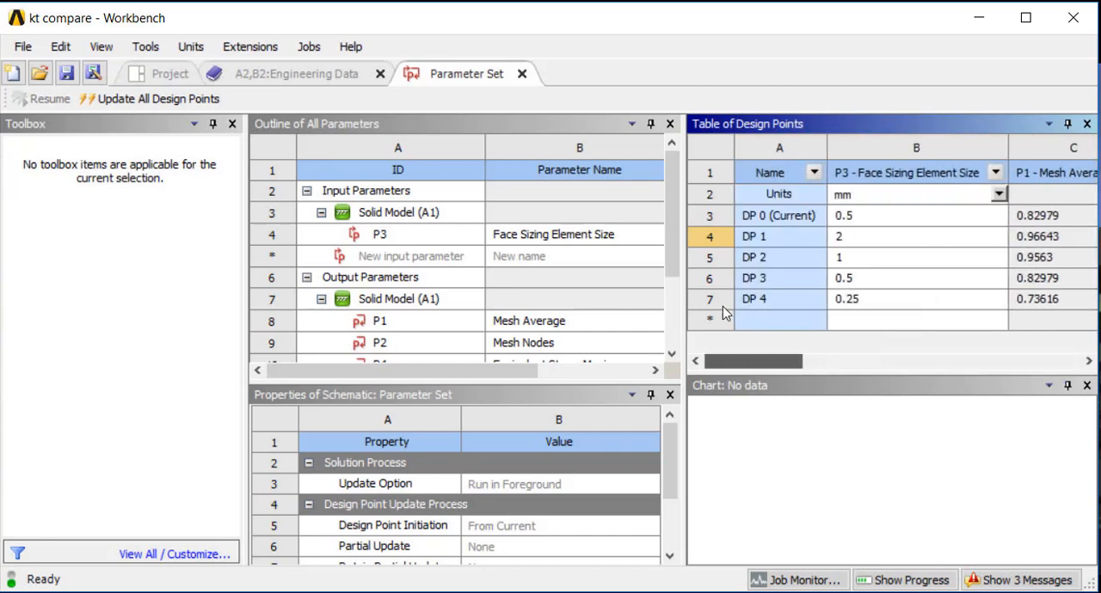
pyautogui.click(852, 217)
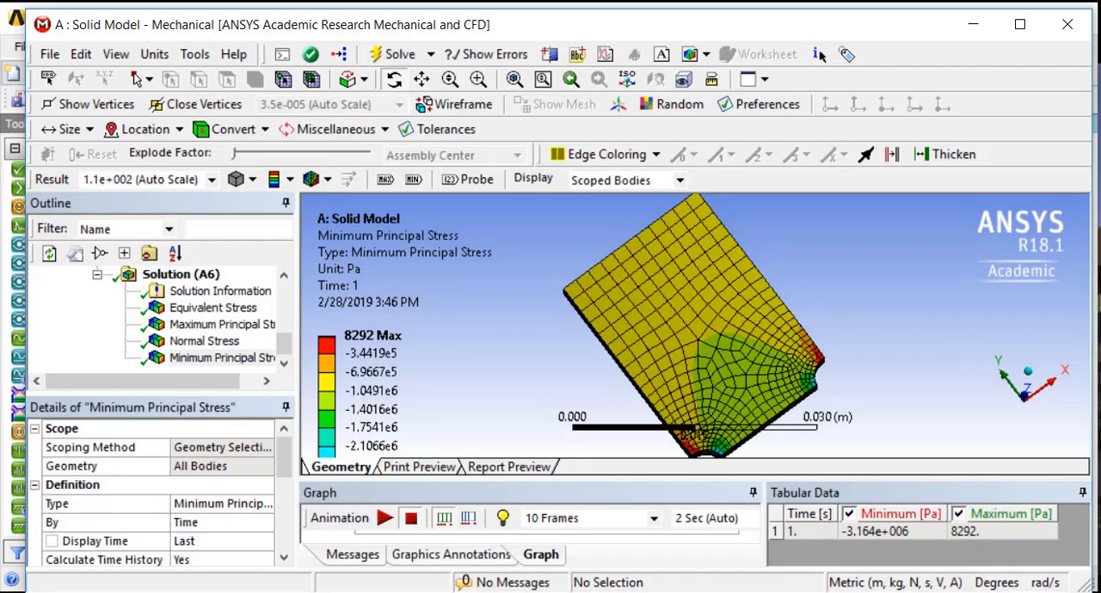
# Probe the solid model's Minimum Principal Stress at both notches and view the result on the whole plate
pyautogui.moveTo(851, 385); pyautogui.dragTo(804, 344)
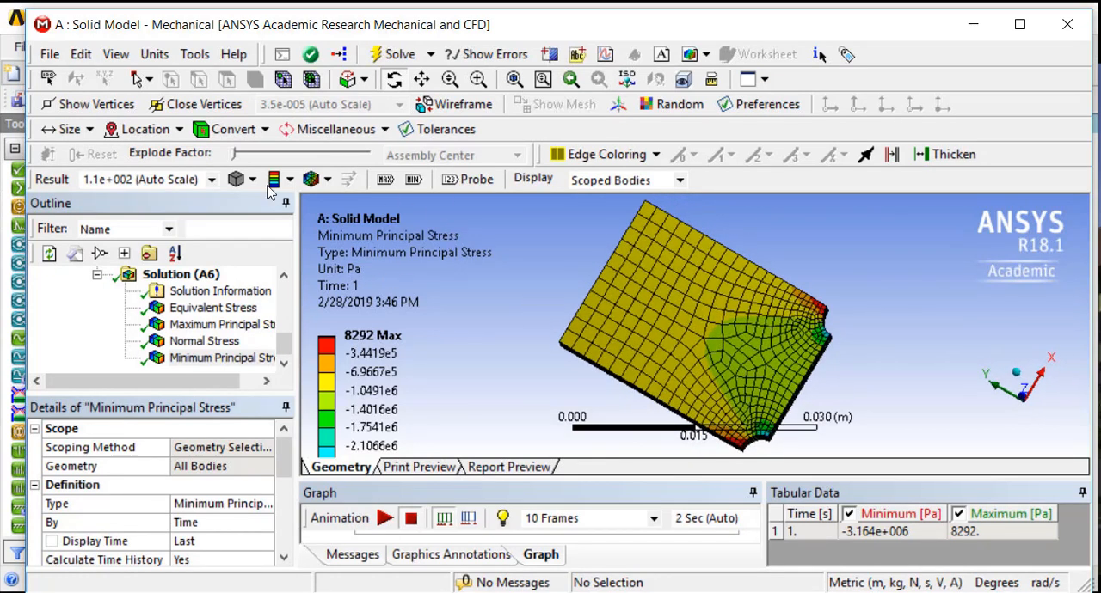
pyautogui.moveTo(752, 386); pyautogui.dragTo(609, 221)
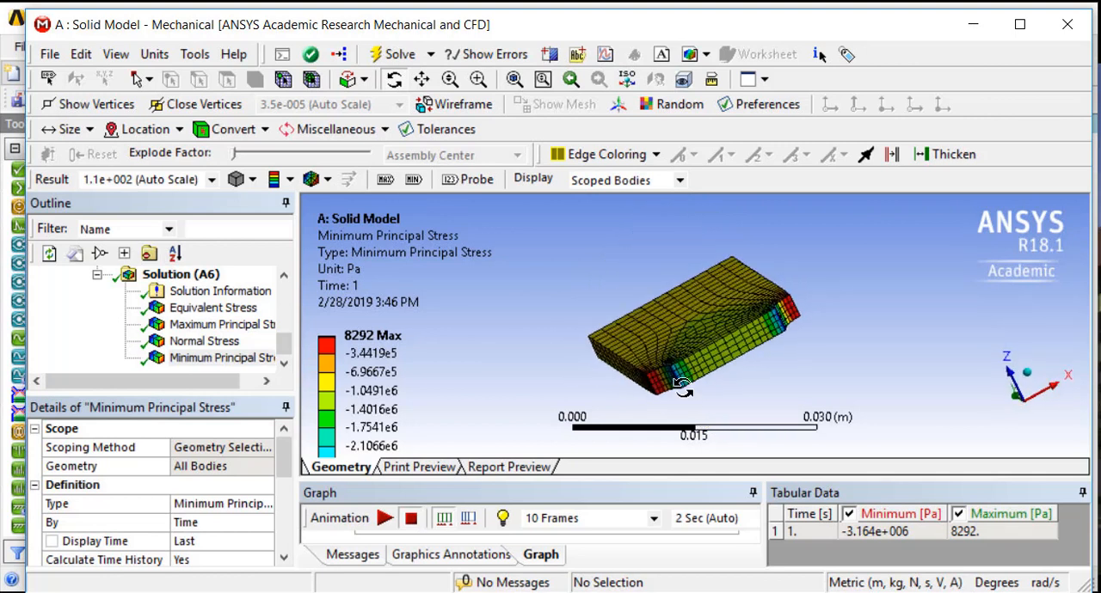
pyautogui.click(471, 180)
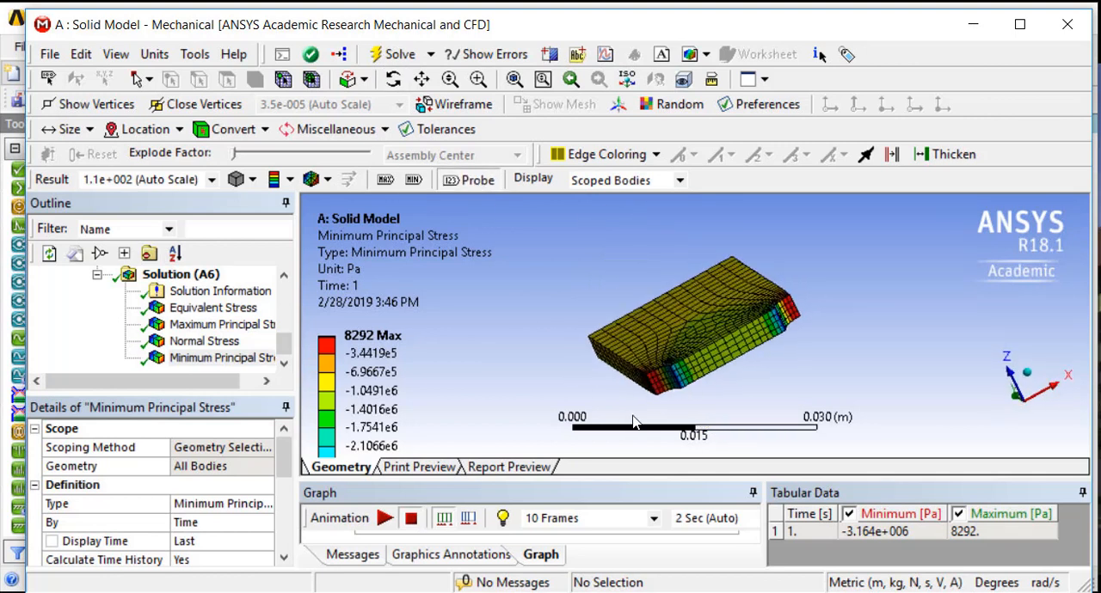
pyautogui.click(680, 384)
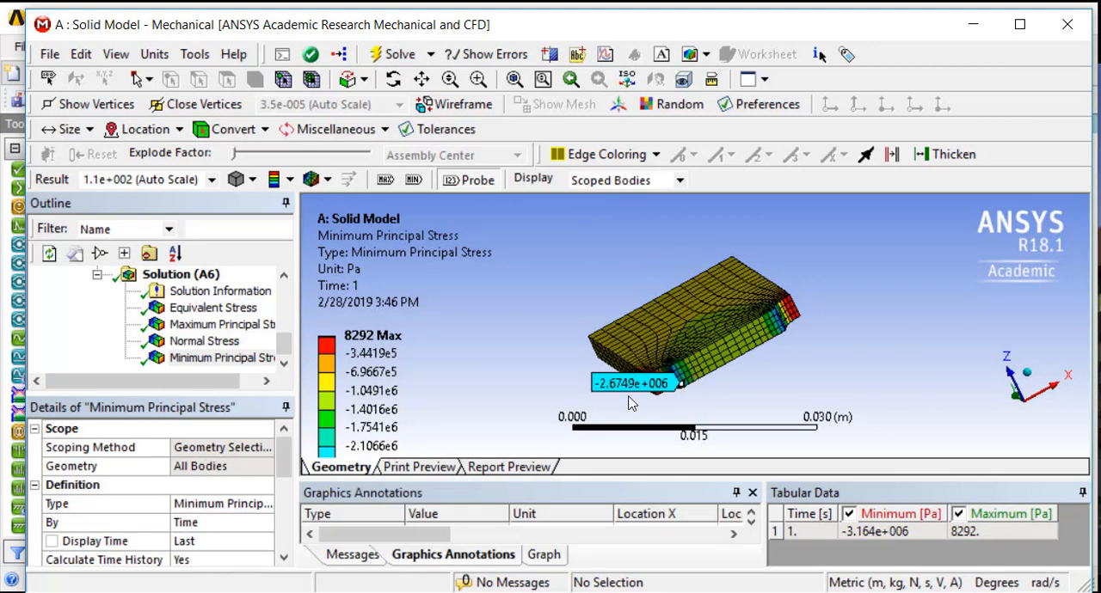
pyautogui.scroll(5, 765, 357)
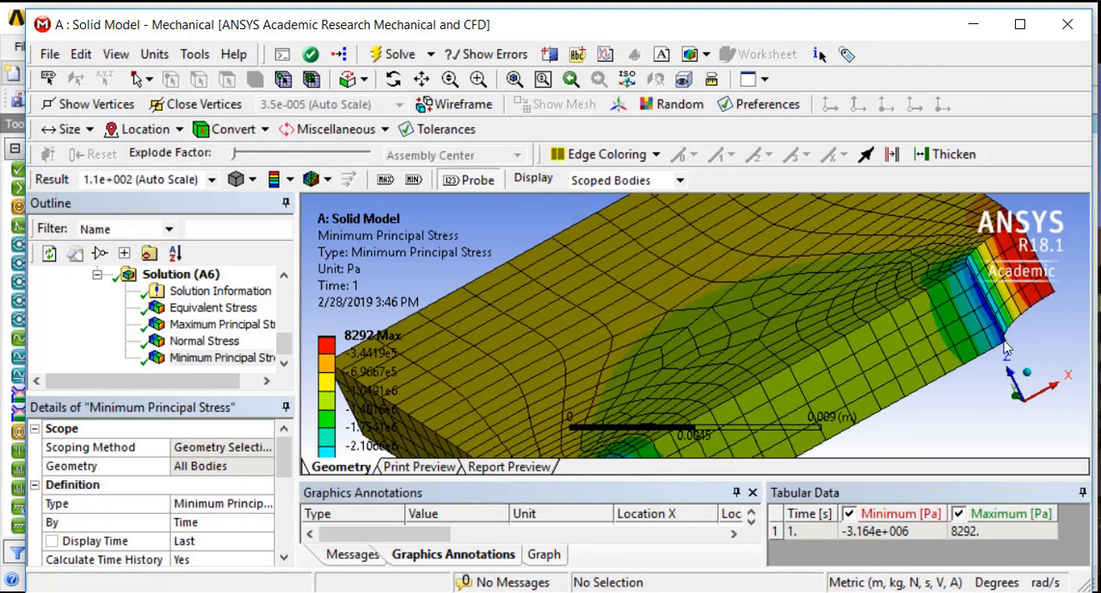
pyautogui.click(1004, 341)
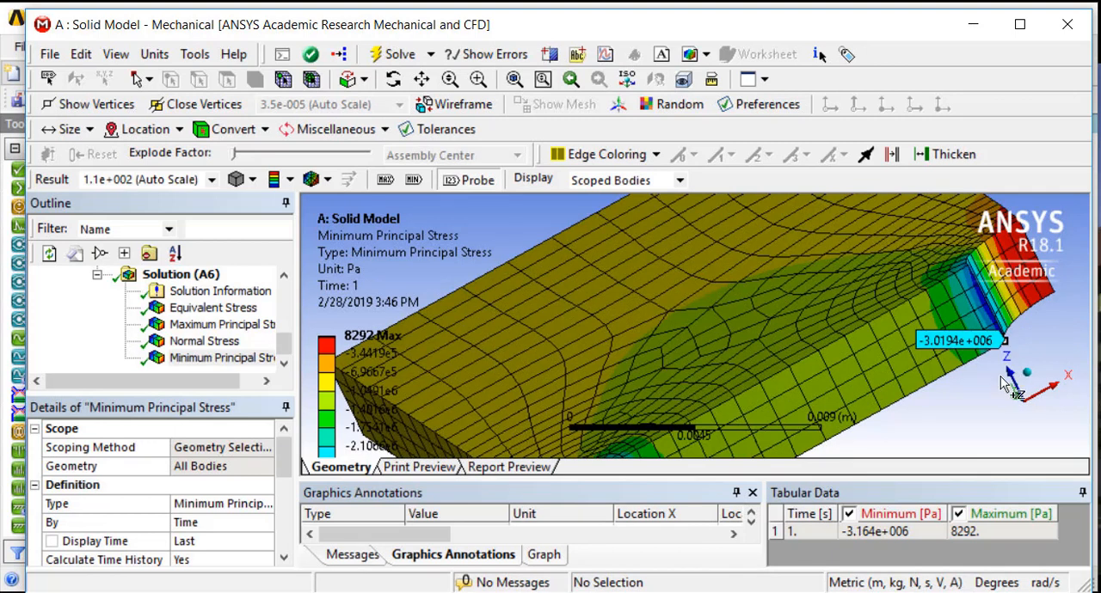
pyautogui.scroll(-5, 989, 393)
pyautogui.moveTo(835, 369); pyautogui.dragTo(1037, 399, button='middle')
pyautogui.scroll(3, 1039, 401)
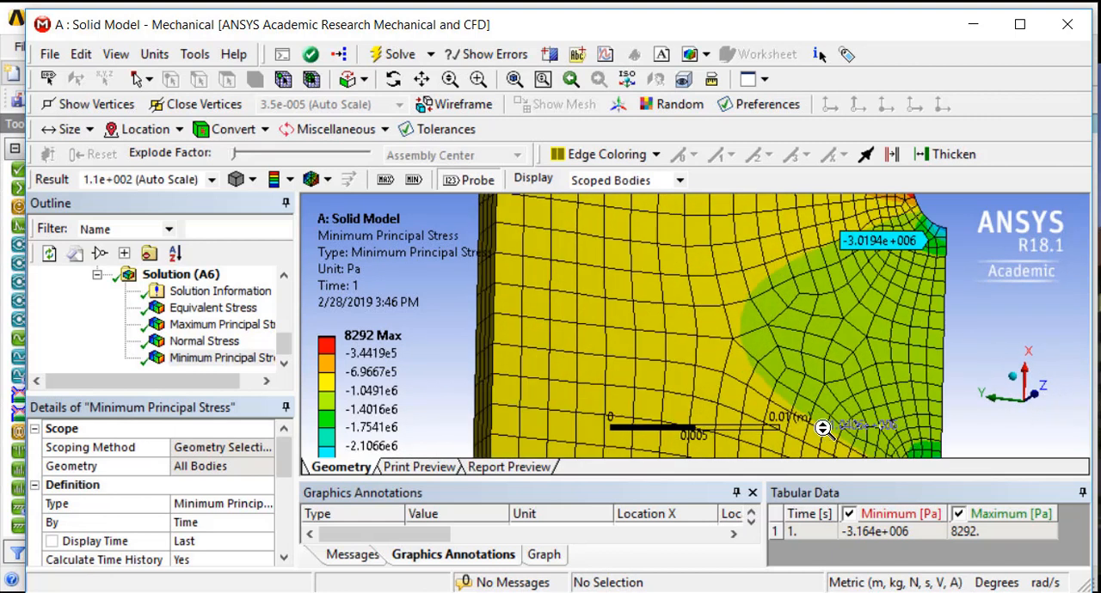
pyautogui.press('F7')
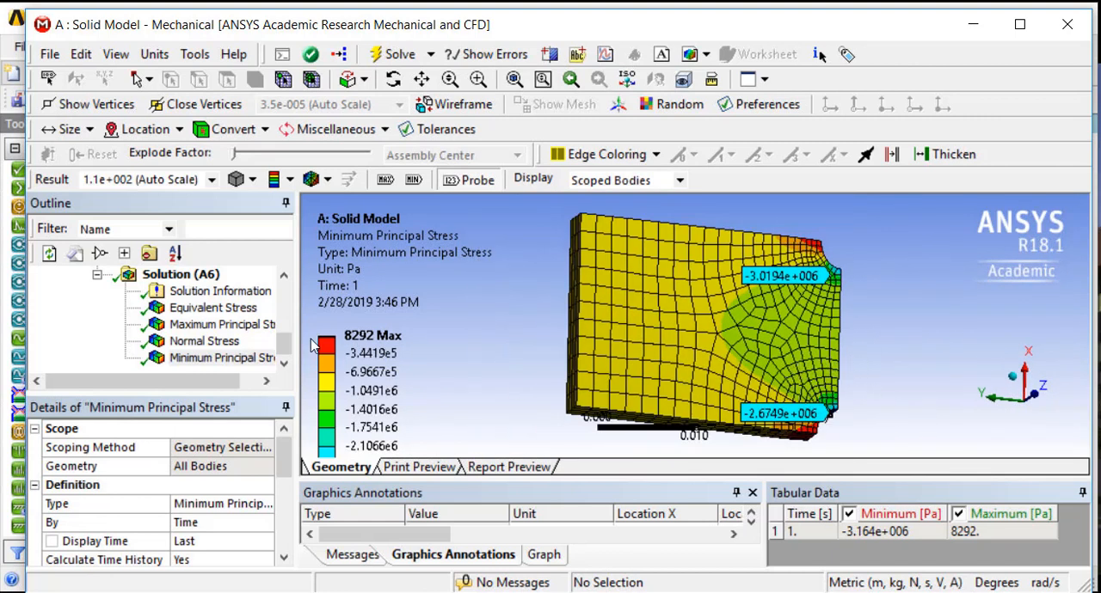
# Redefine the solid model's Pressure load by Components in the Global Coordinate System
pyautogui.moveTo(287, 348); pyautogui.dragTo(286, 320)
pyautogui.click(160, 327)
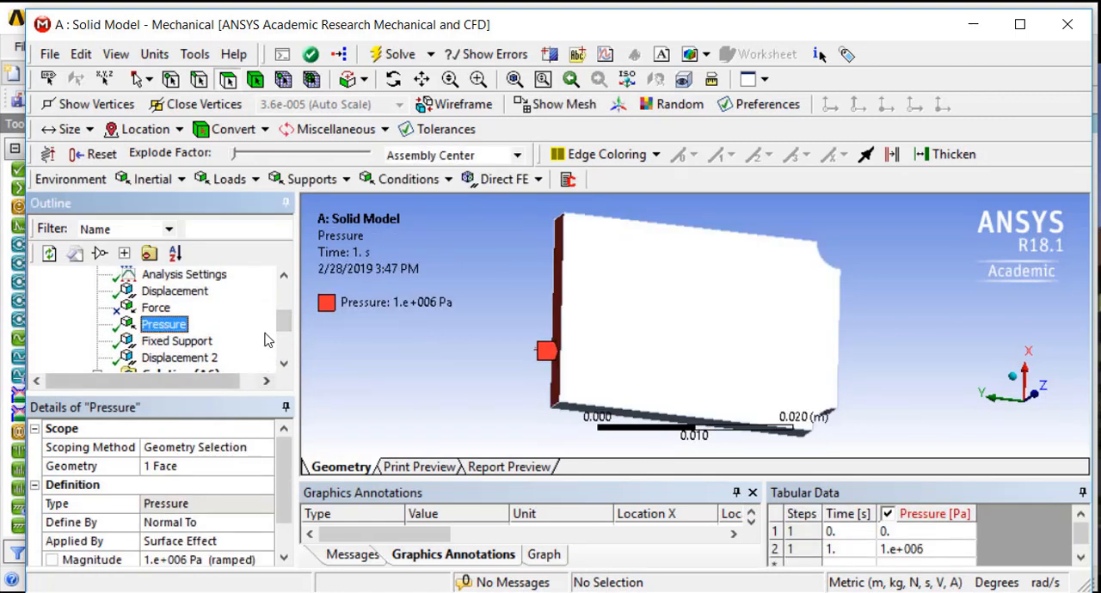
pyautogui.moveTo(285, 320); pyautogui.dragTo(284, 344)
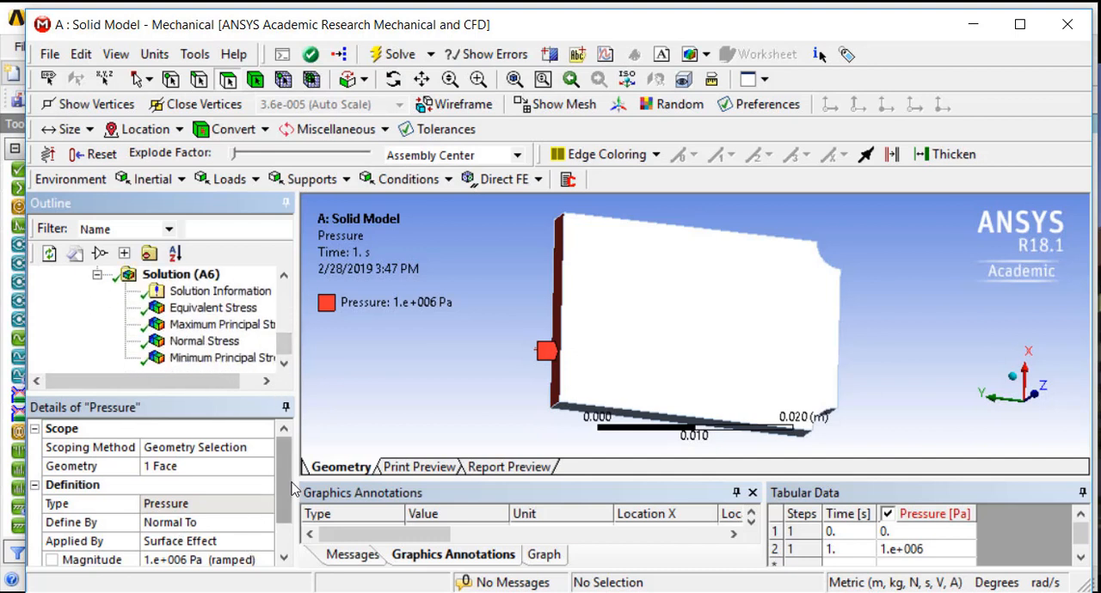
pyautogui.scroll(-1, 278, 486)
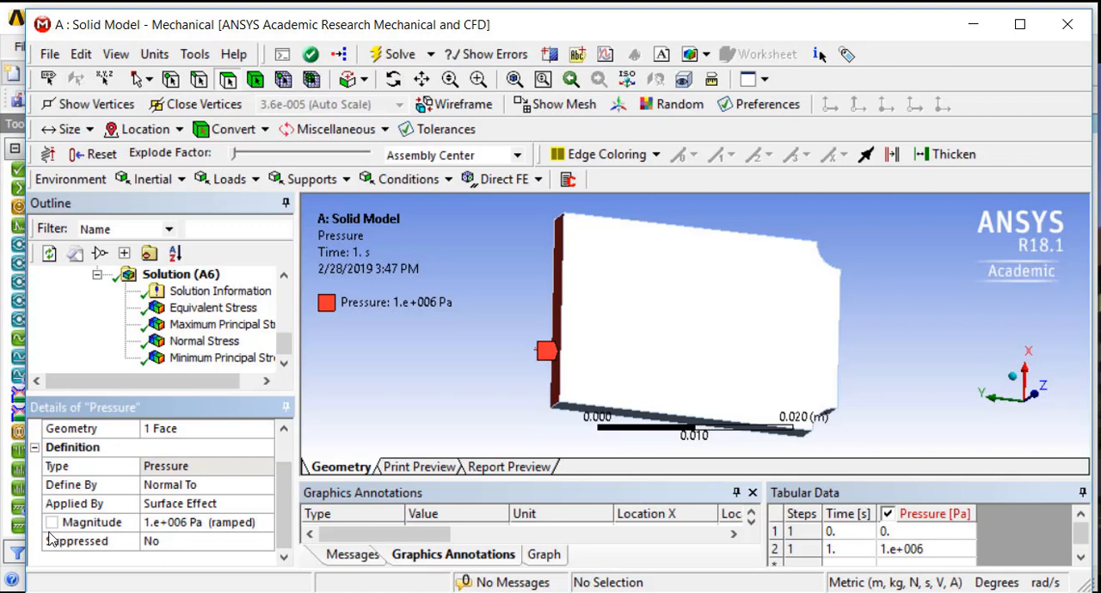
pyautogui.click(169, 487)
pyautogui.click(266, 487)
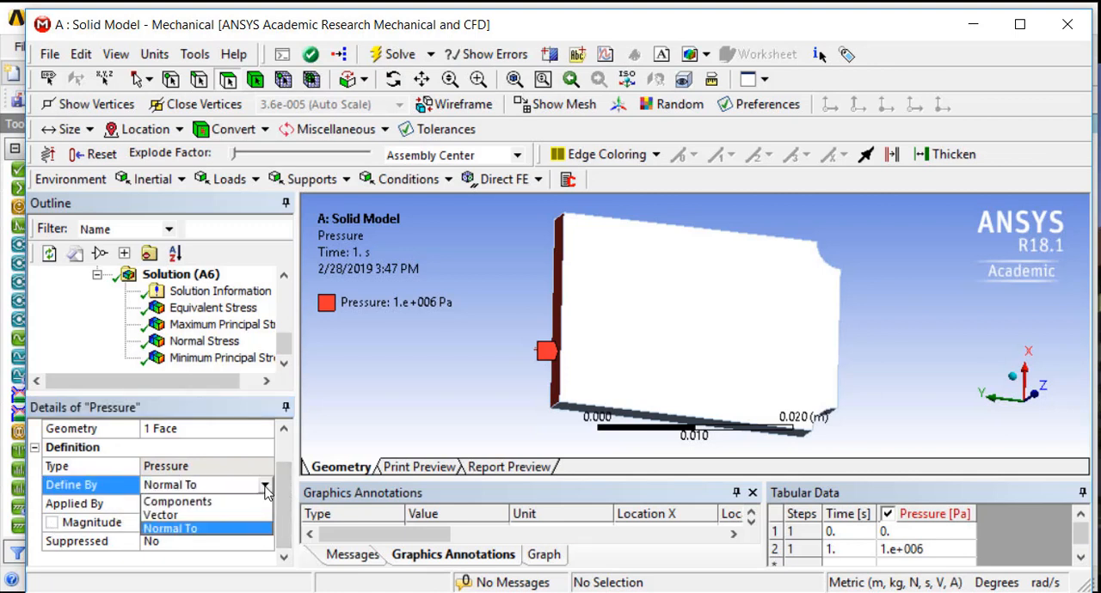
pyautogui.click(217, 516)
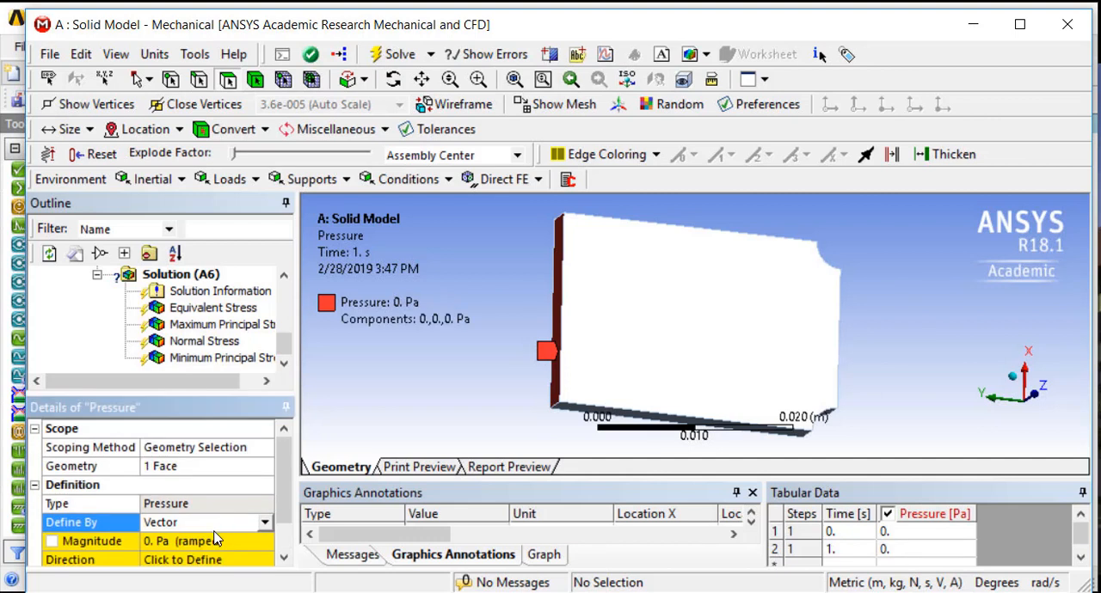
pyautogui.click(265, 486)
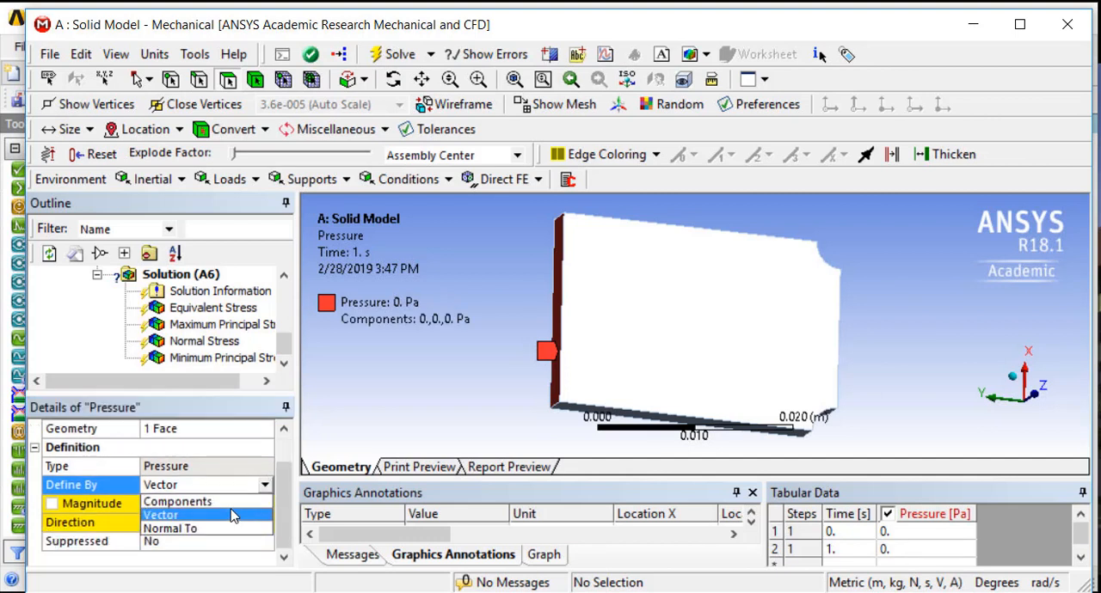
pyautogui.click(219, 502)
pyautogui.scroll(-1, 225, 537)
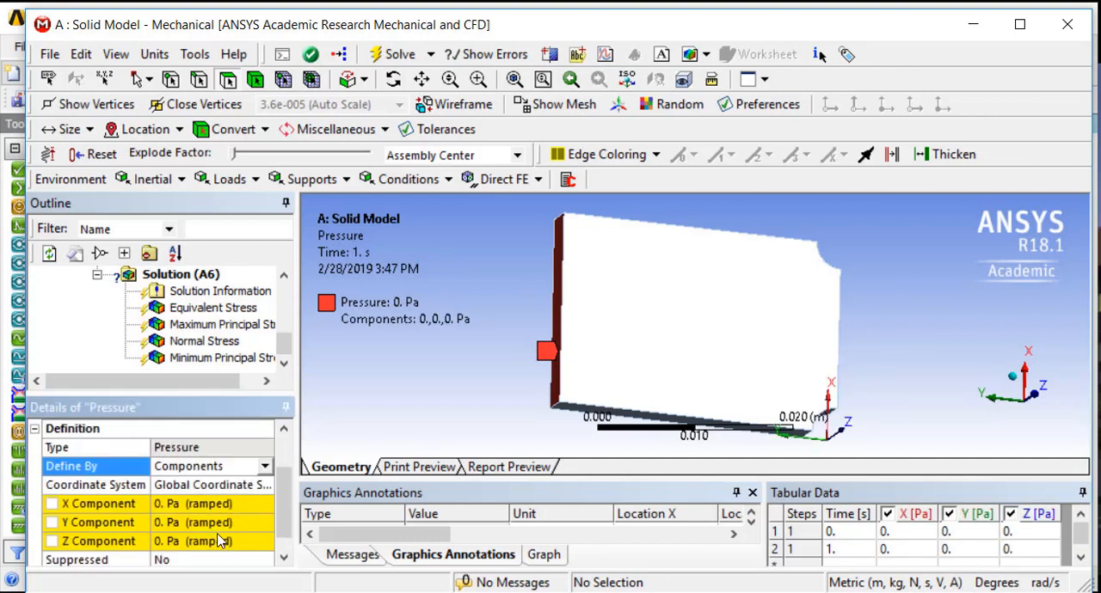
# Set the Pressure load's Y Component to 1e6 Pa
pyautogui.click(174, 523)
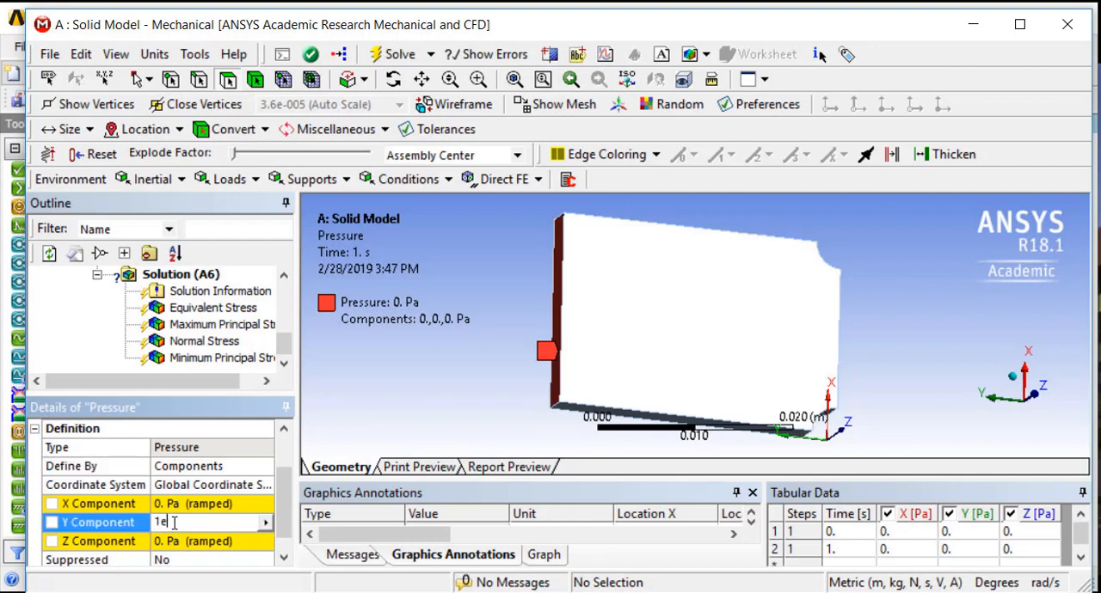
pyautogui.write('1e6')
pyautogui.press('Return')
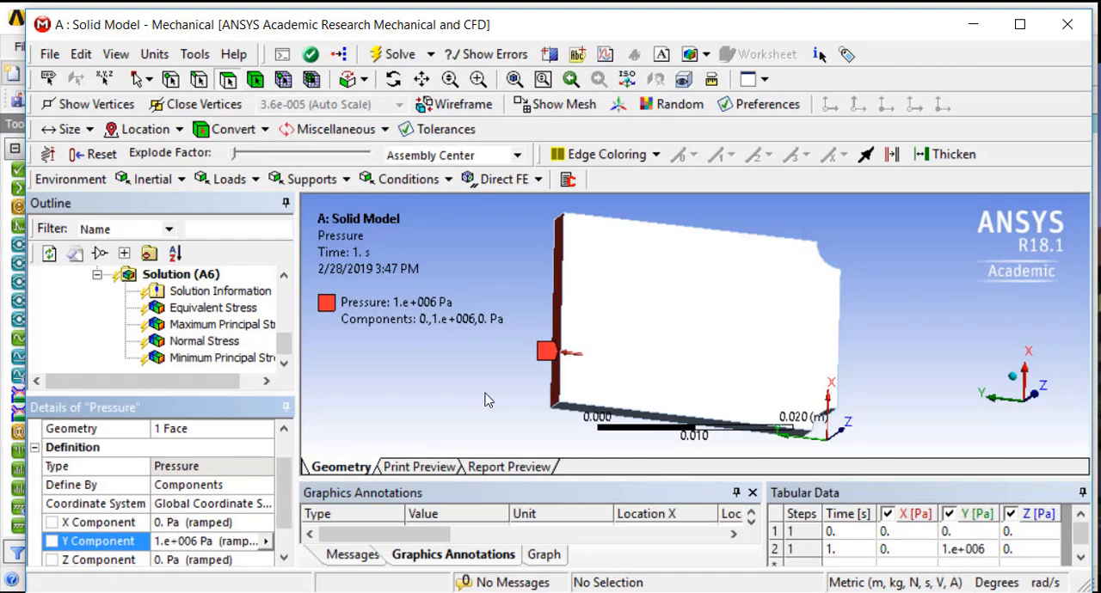
# Solve the solid model with the redefined pressure and view its Minimum Principal Stress and Maximum Principal Stress results
pyautogui.click(379, 54)
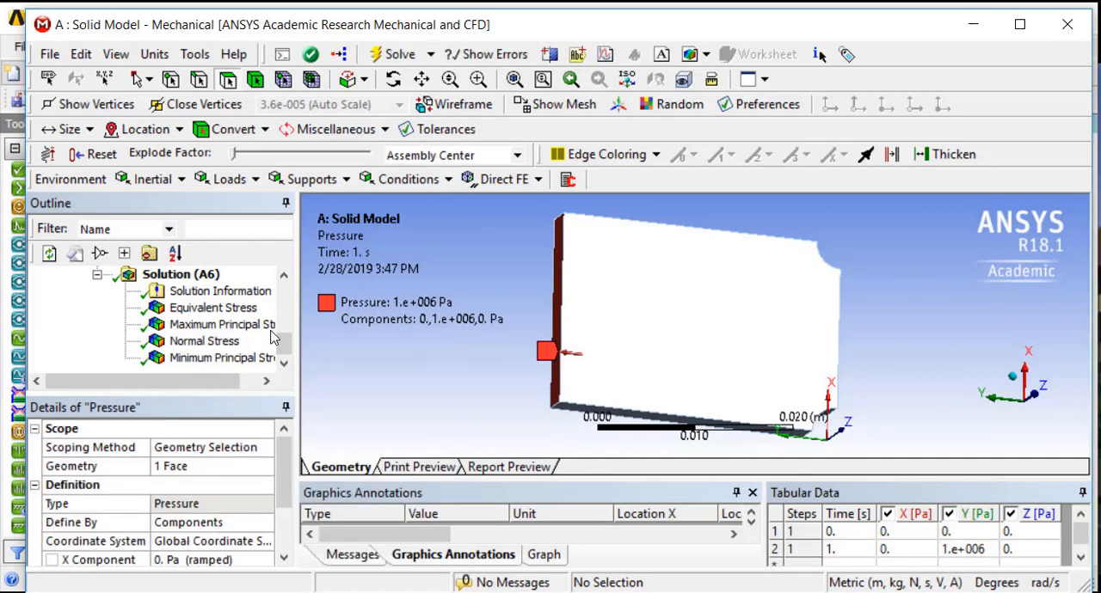
pyautogui.click(230, 359)
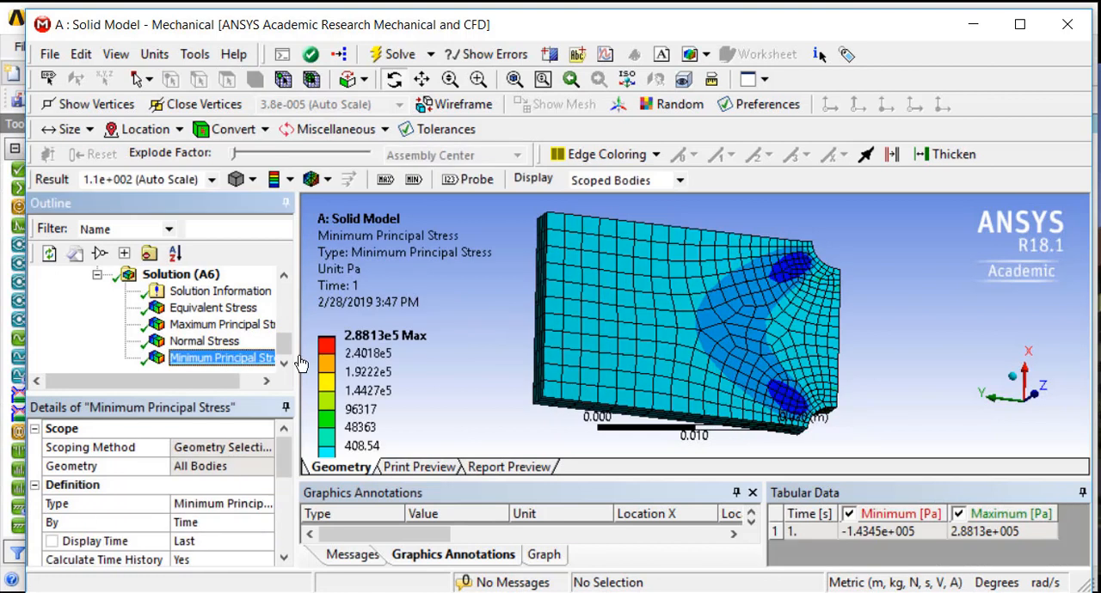
pyautogui.click(222, 326)
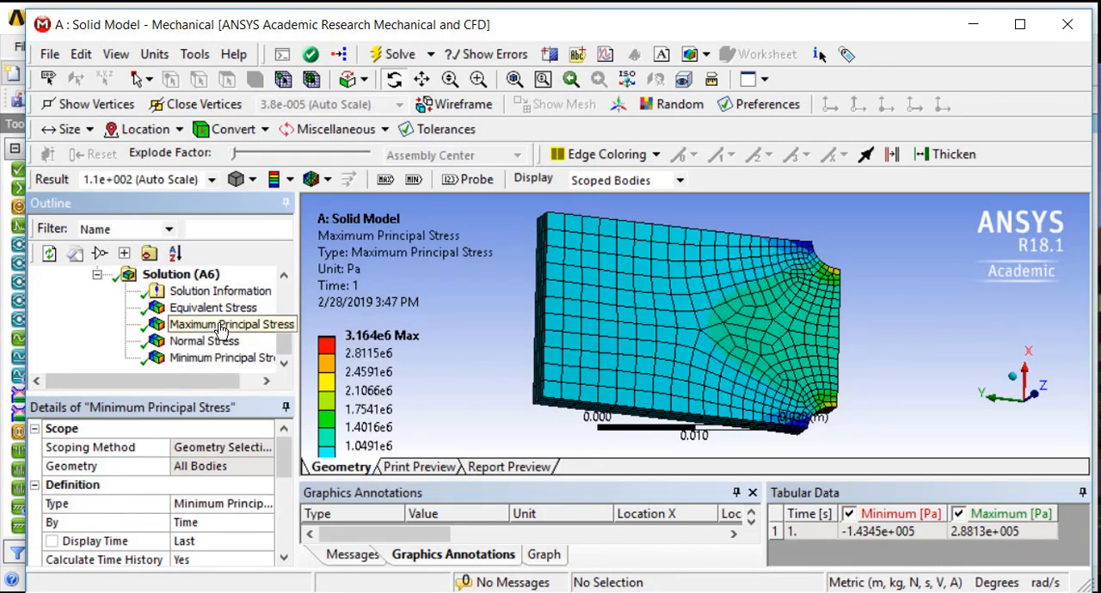
pyautogui.moveTo(570, 325); pyautogui.dragTo(531, 340)
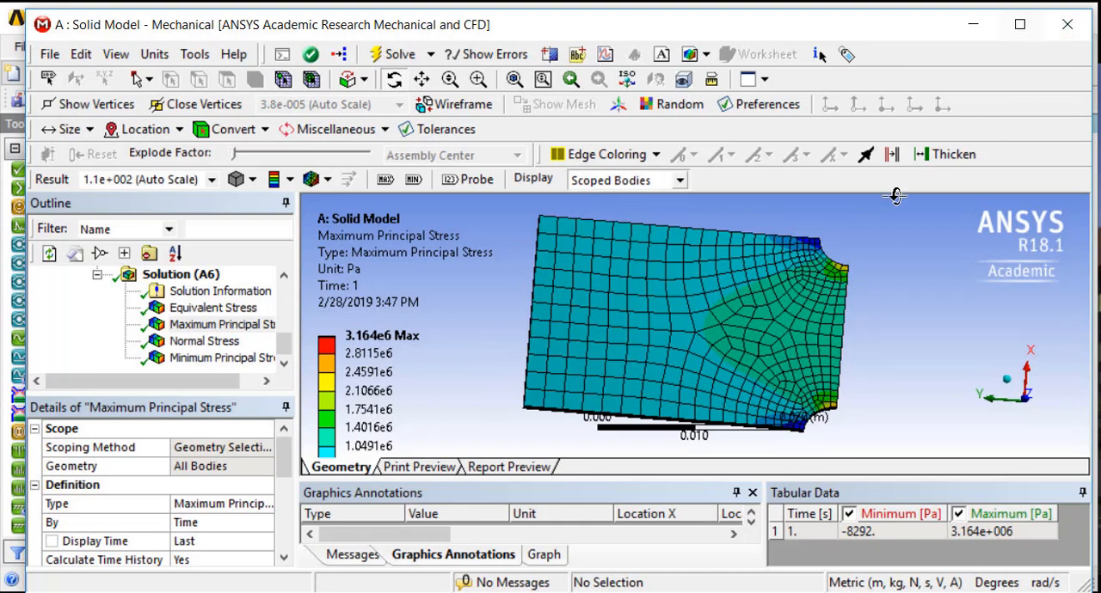
# Close the solid model's Mechanical session and open the Shell Model system's Model for editing, dismissing the license message
pyautogui.click(1095, 4)
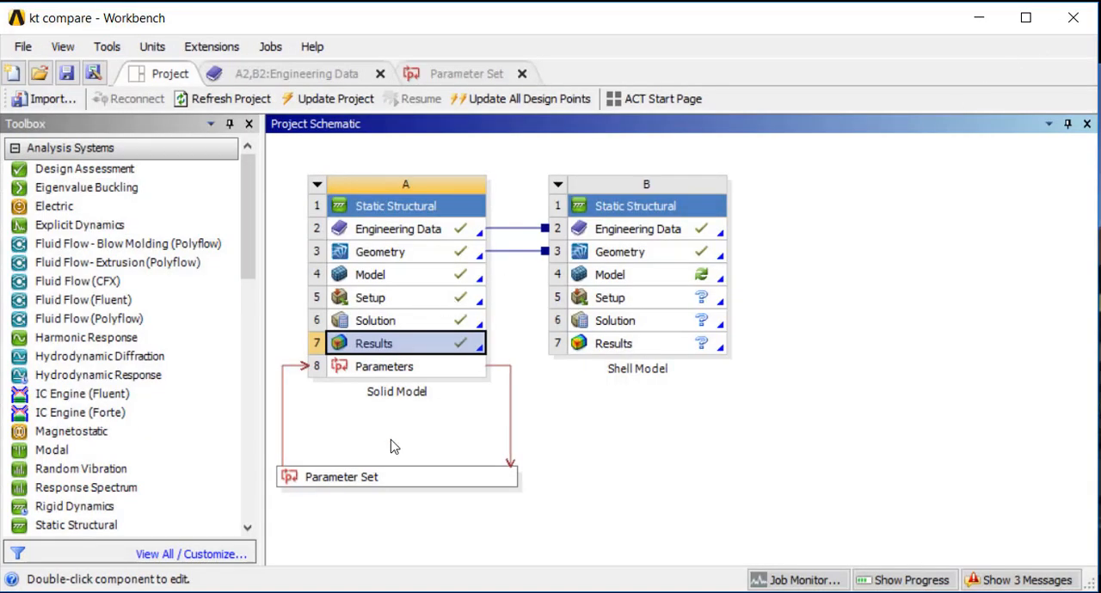
pyautogui.doubleClick(621, 281)
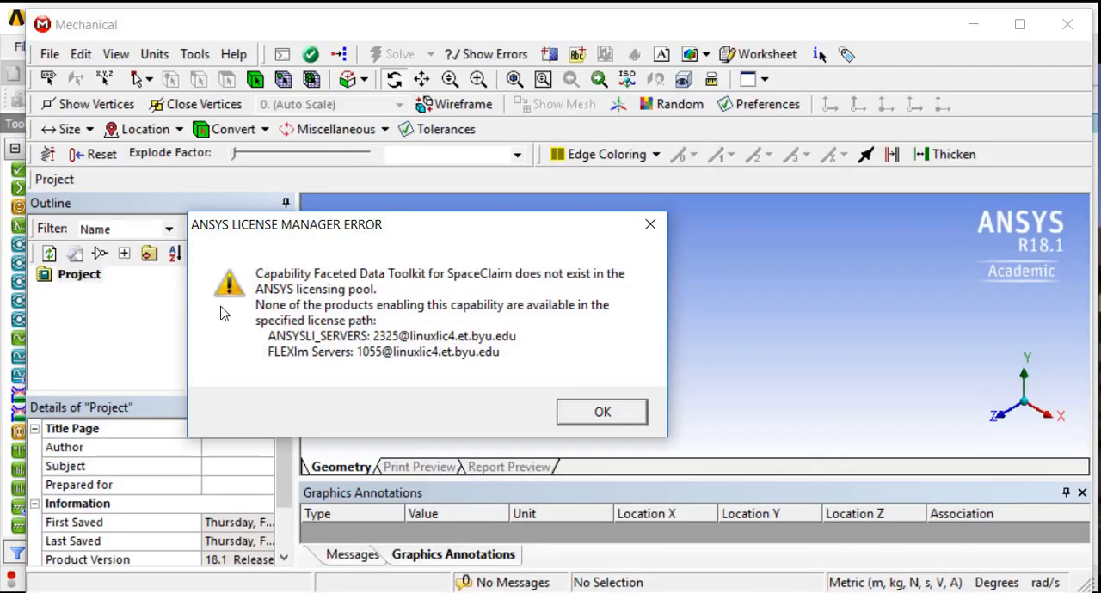
pyautogui.click(604, 412)
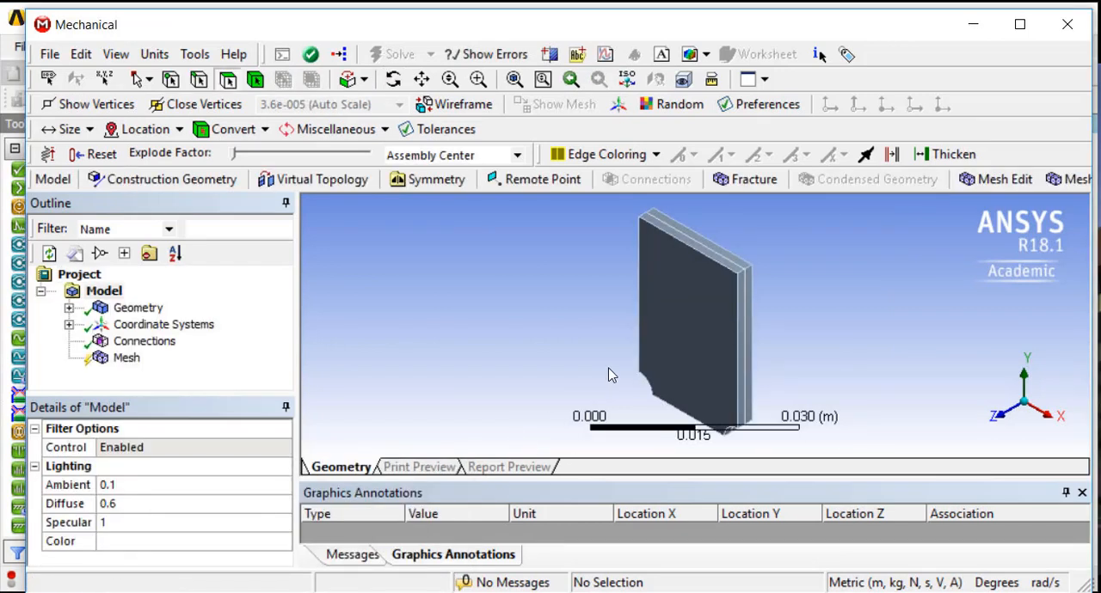
# Suppress the SYS\Solid body in the shell model's geometry, leaving only the midsurface body active
pyautogui.click(69, 308)
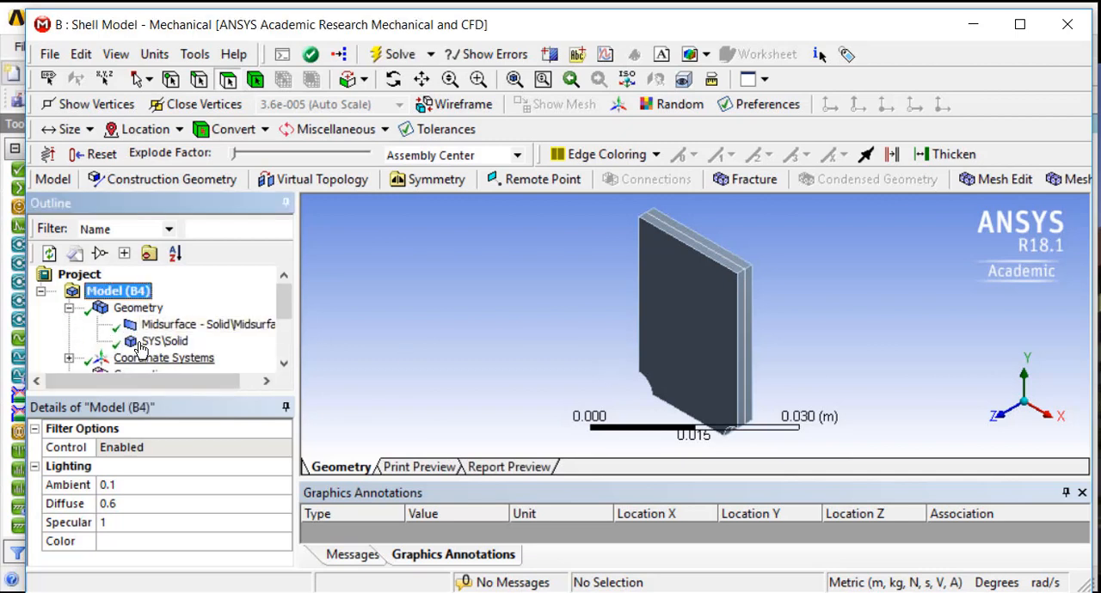
pyautogui.rightClick(140, 344)
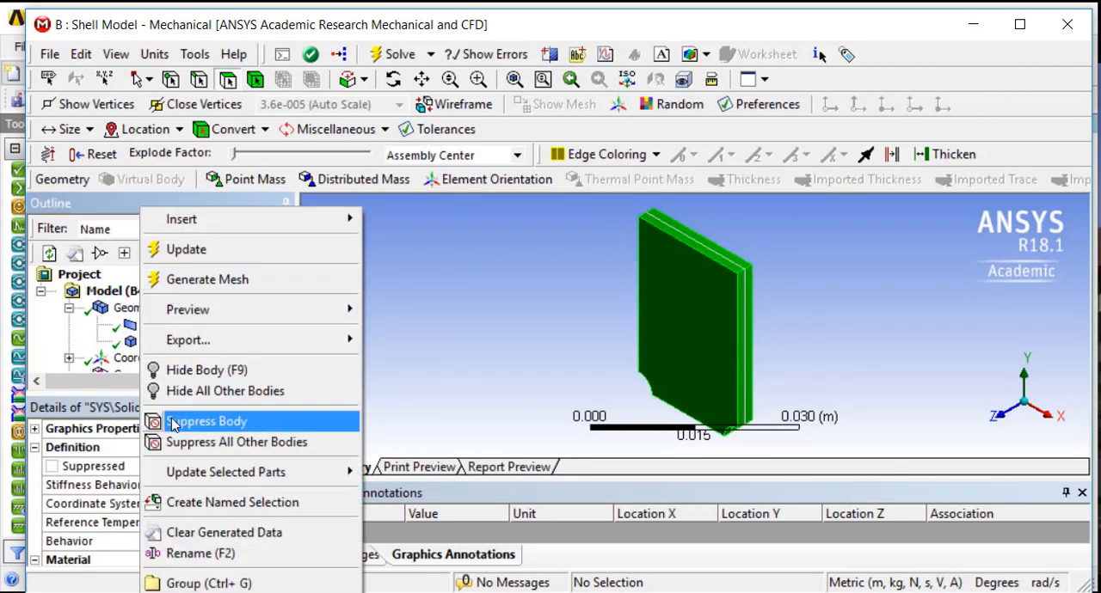
pyautogui.click(174, 423)
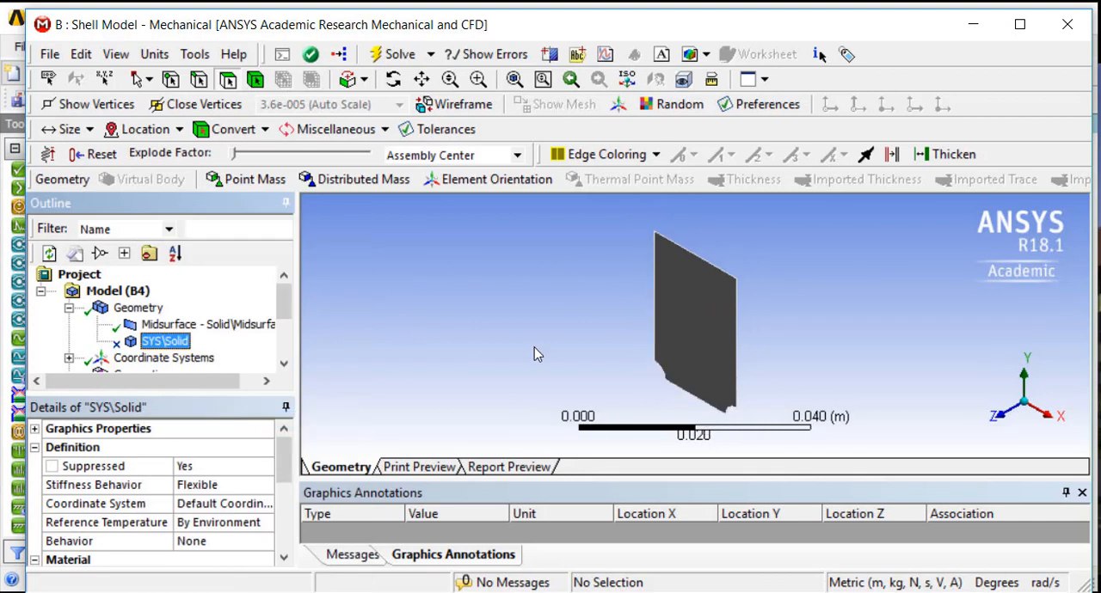
pyautogui.moveTo(534, 347); pyautogui.dragTo(607, 288, button='middle')
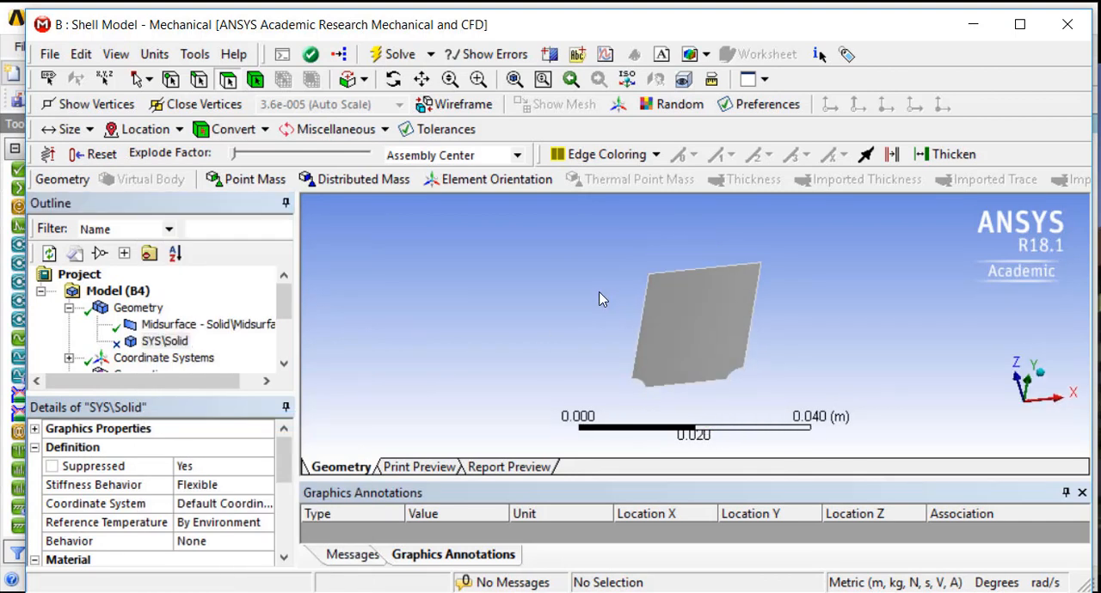